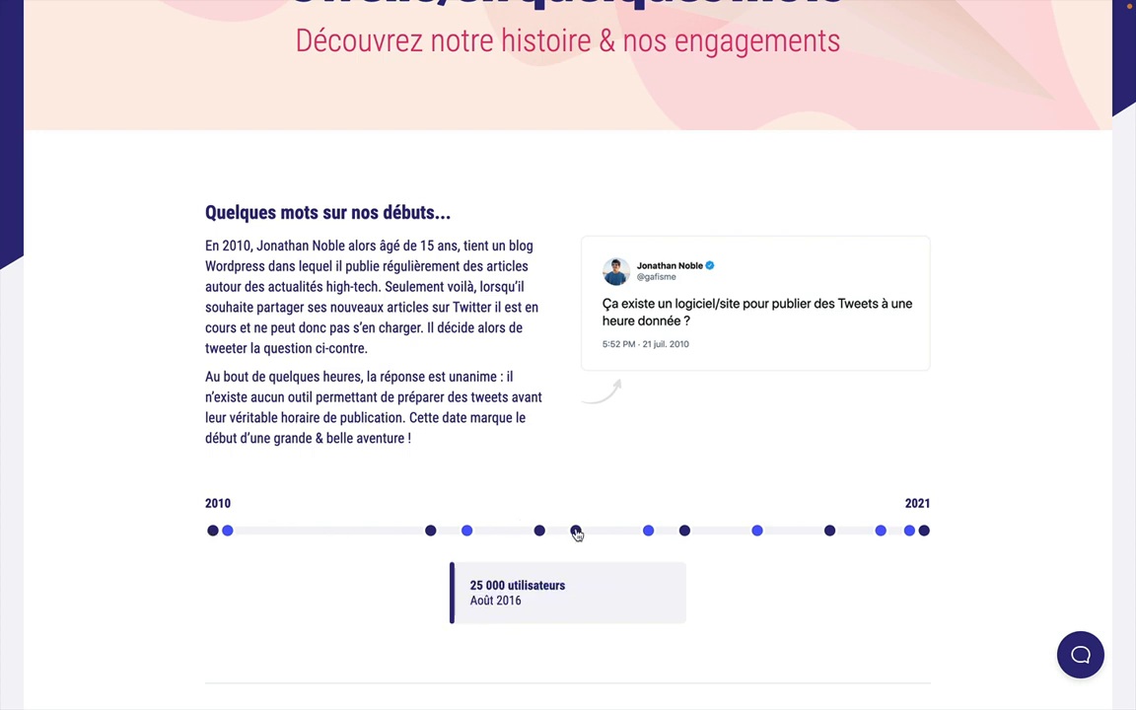
Open Swello's help centre (Centre d'aide).
mouse_move(651, 537)
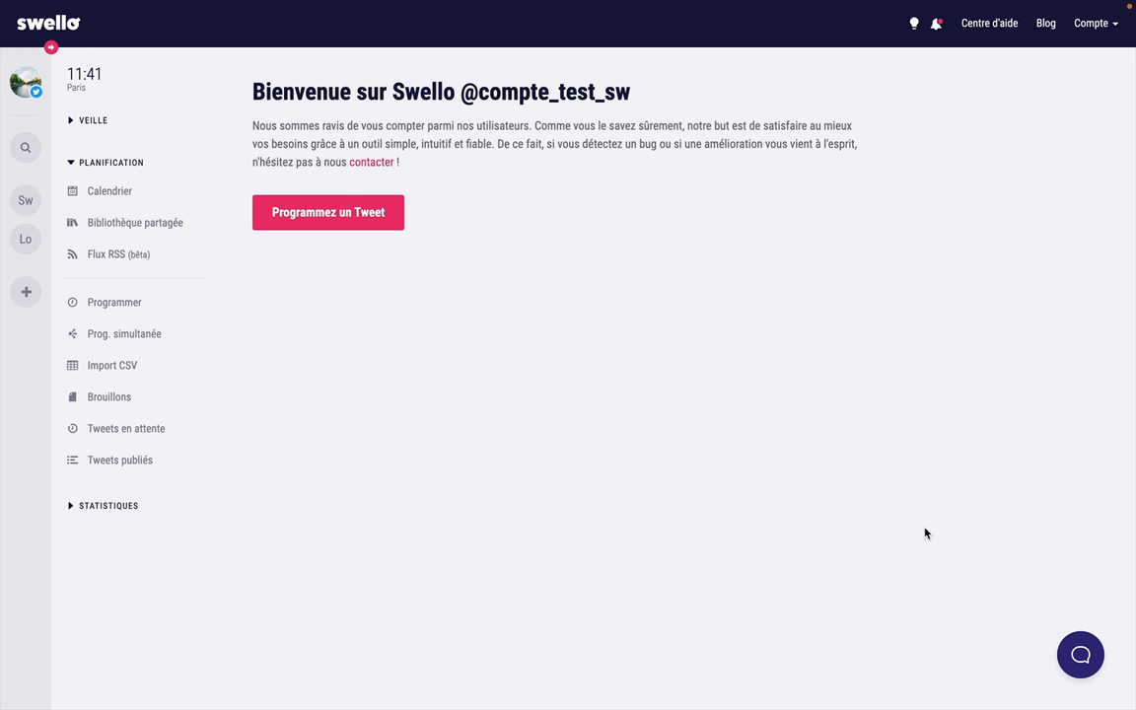
click(1001, 22)
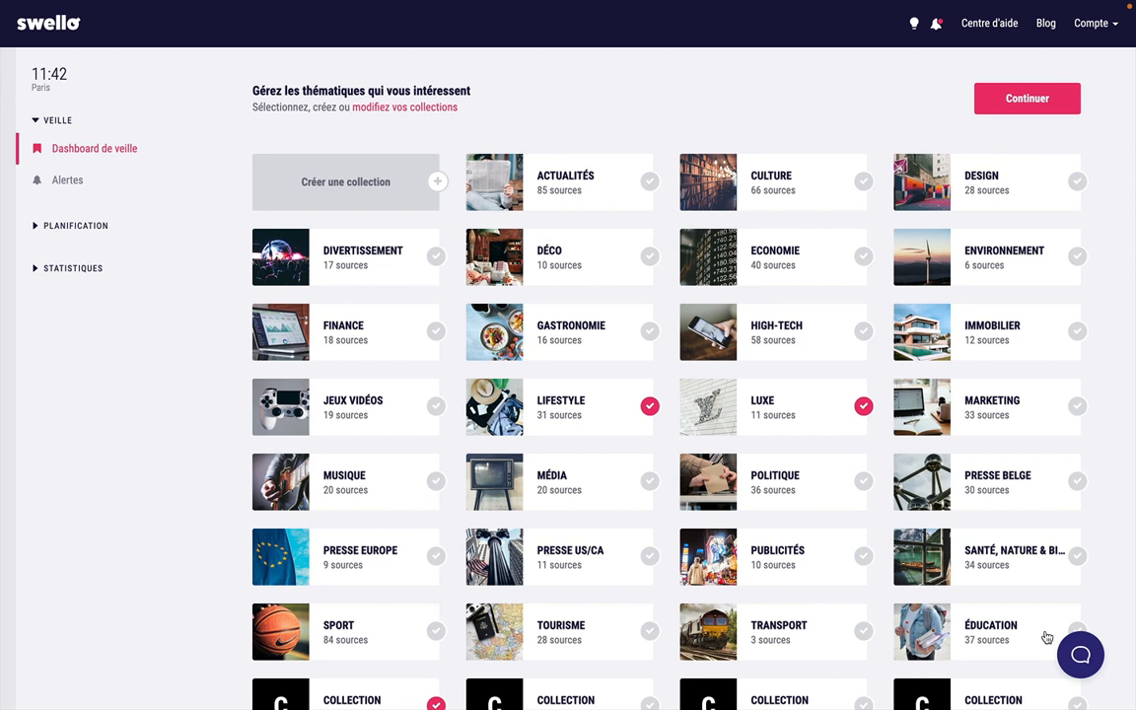
Start creating a private collection and go to the URL field for adding a private source.
click(352, 183)
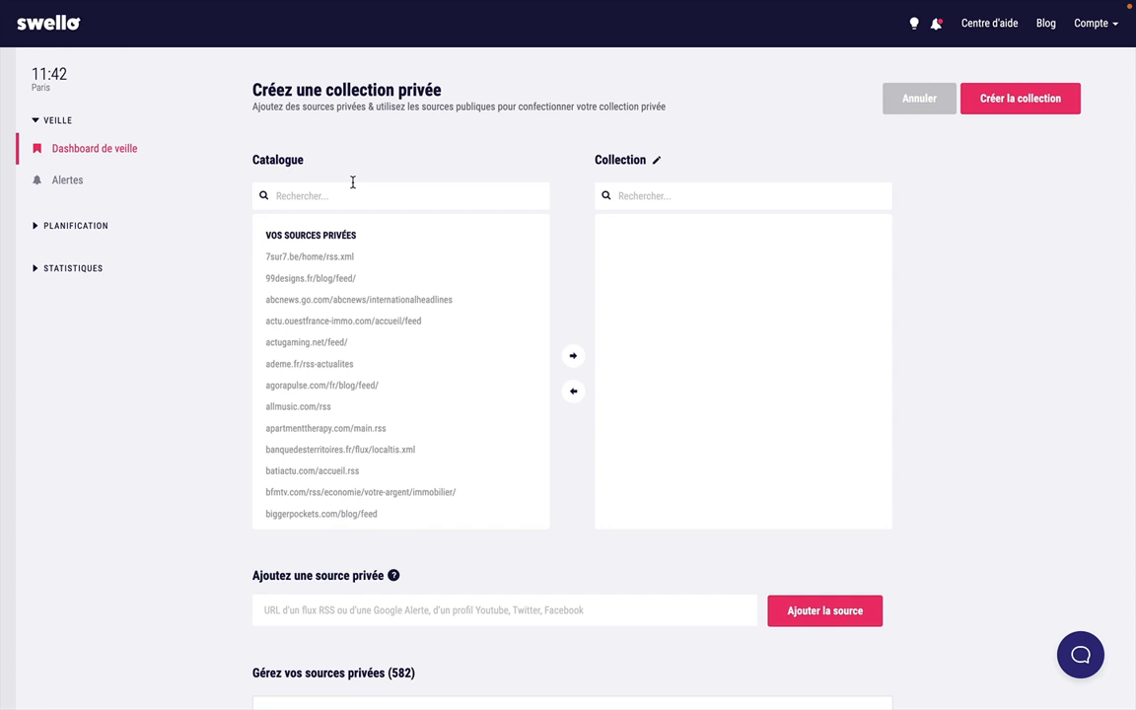
click(338, 616)
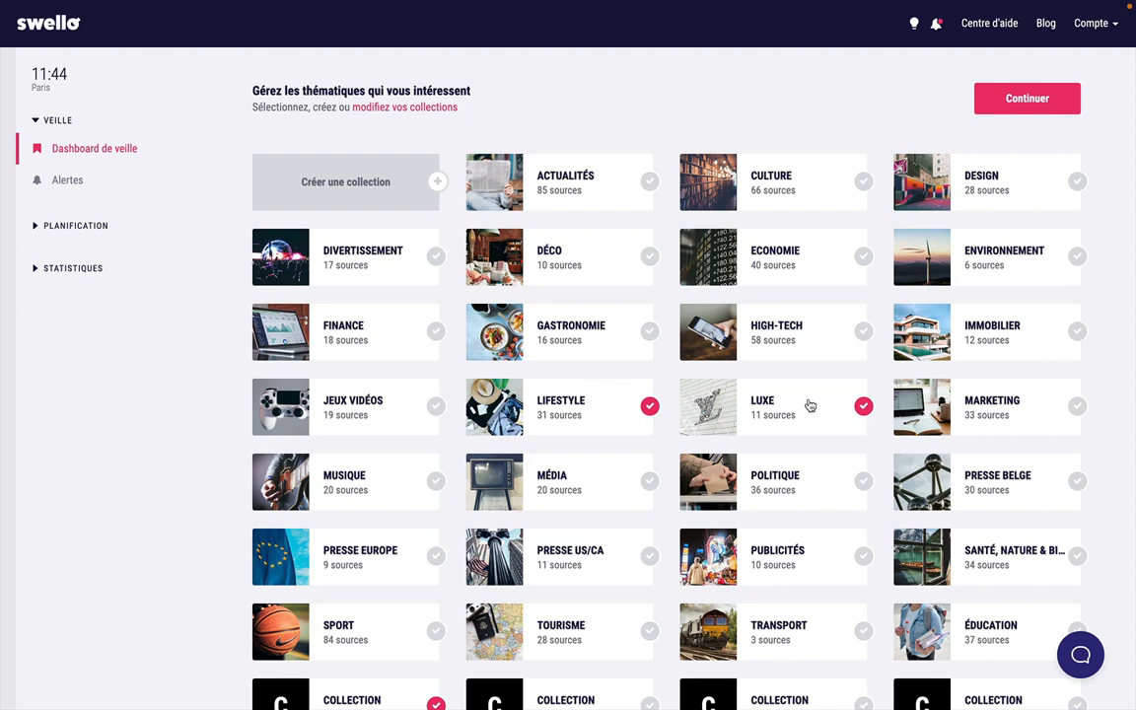
Look through the available monitoring collections and continue to the article feed.
scroll(552, 595, down, 3)
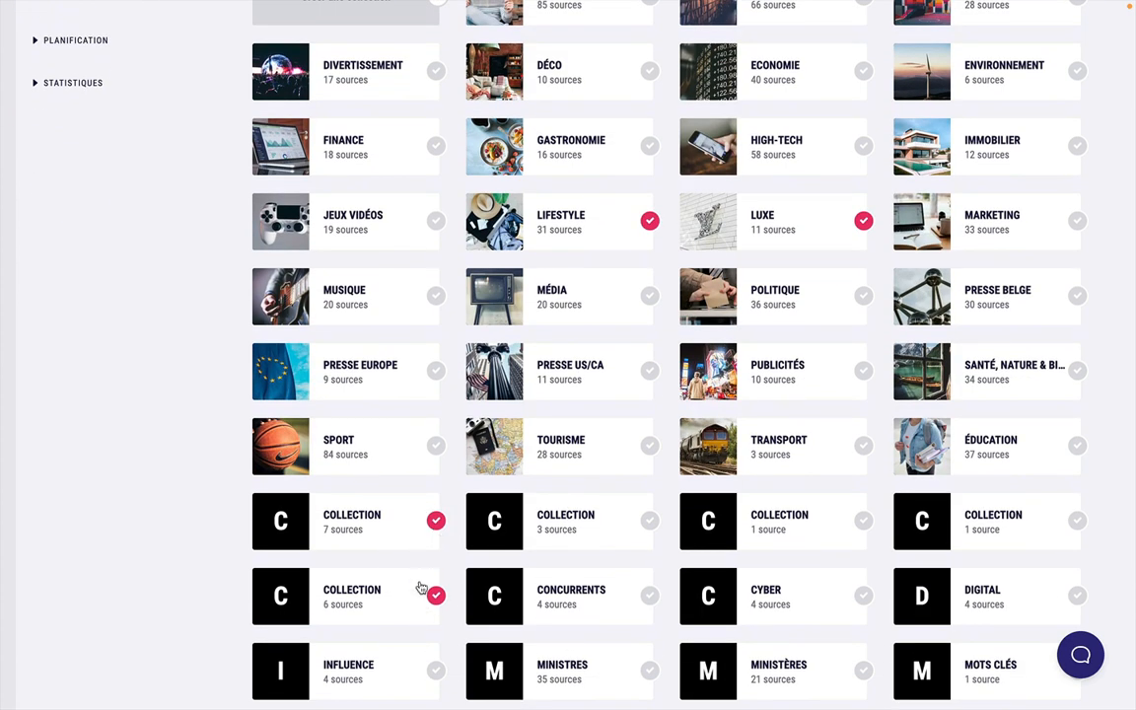
scroll(421, 589, down, 2)
scroll(399, 652, up, 2)
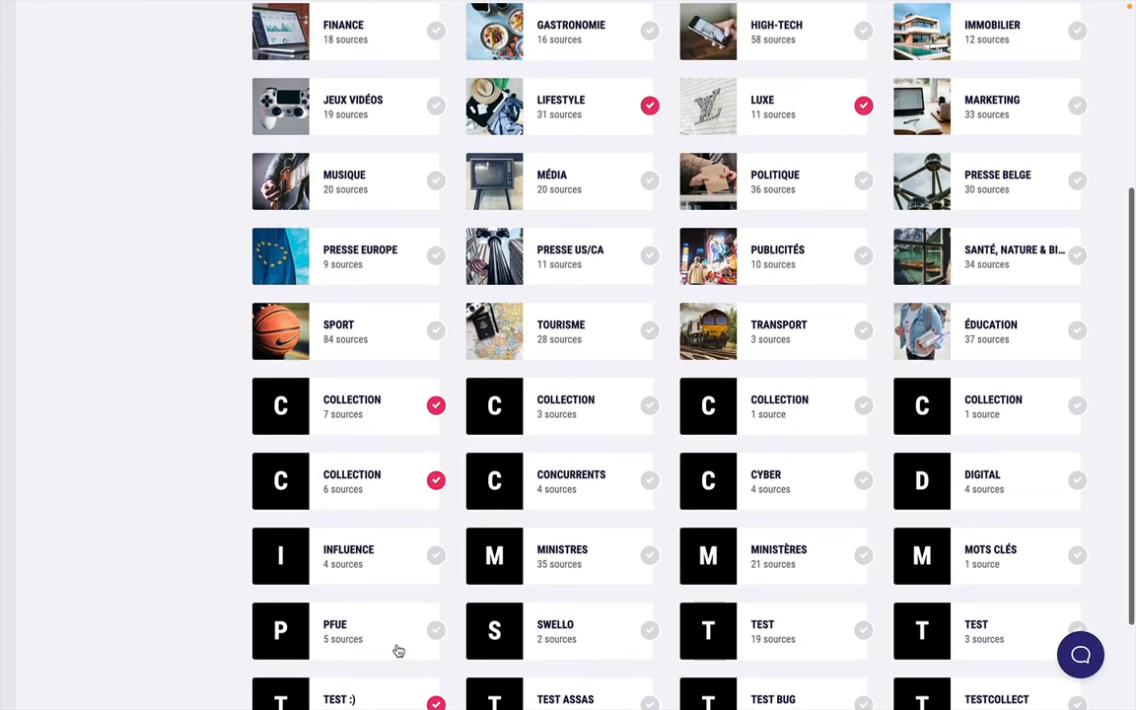
scroll(399, 652, up, 2)
click(1002, 44)
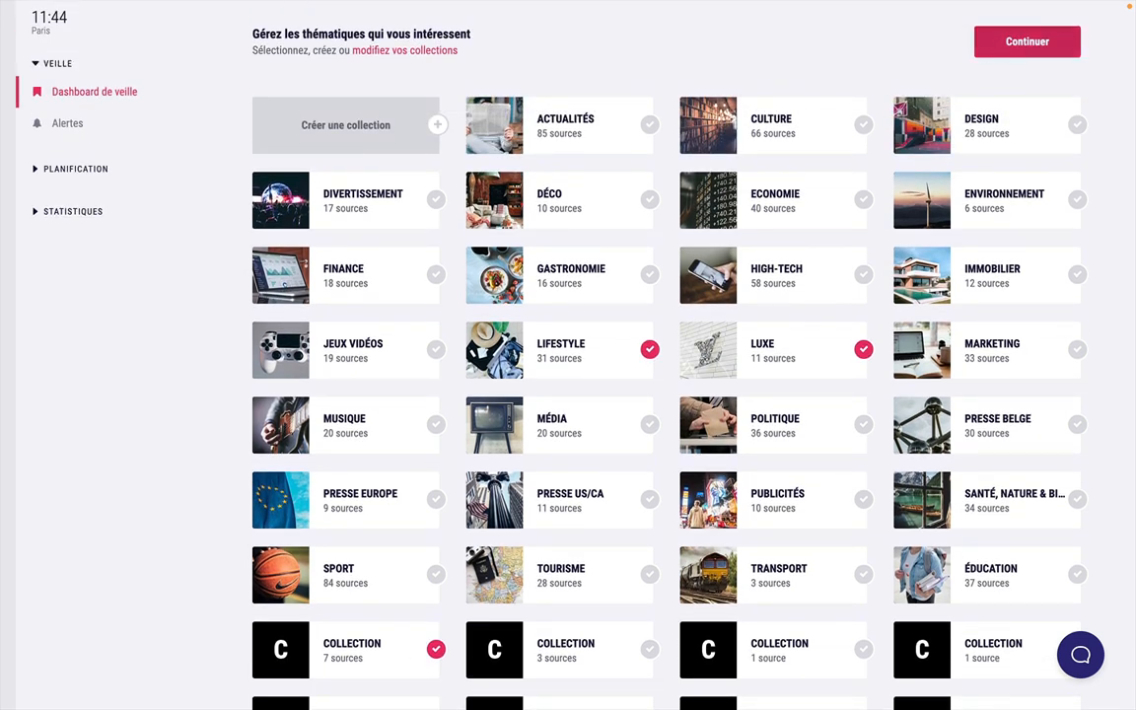
Filter the article feed to the Lifestyle and Luxe collections for 17 to 23 October 2022.
click(363, 92)
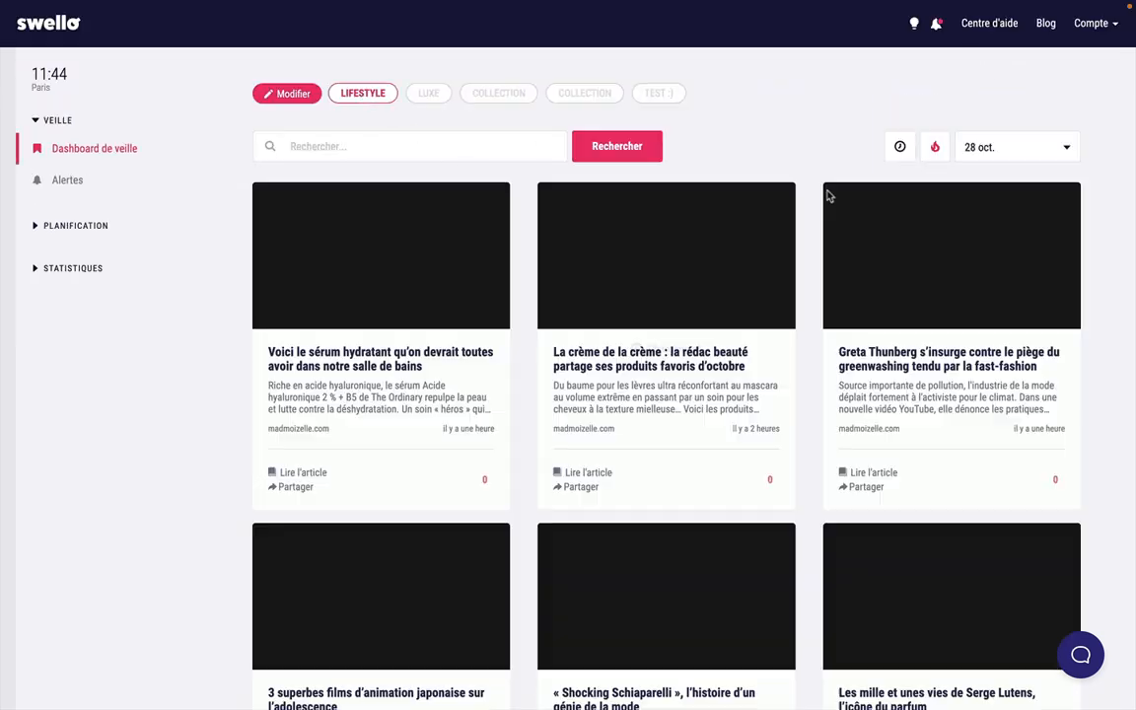
click(429, 93)
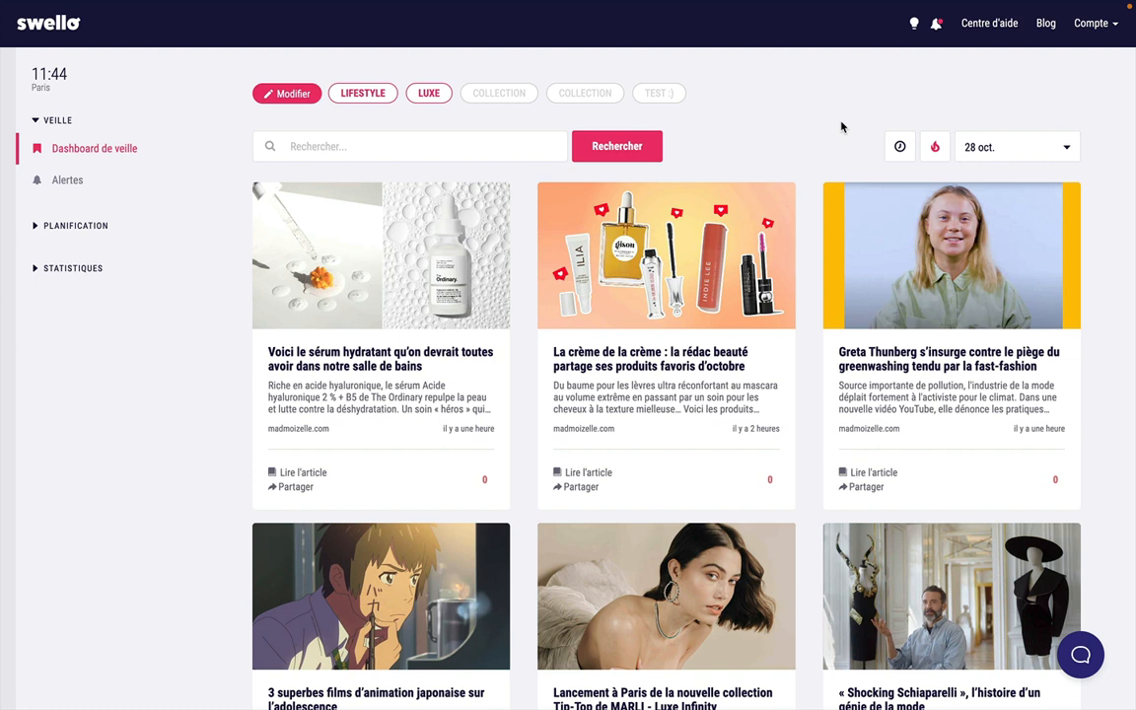
click(981, 147)
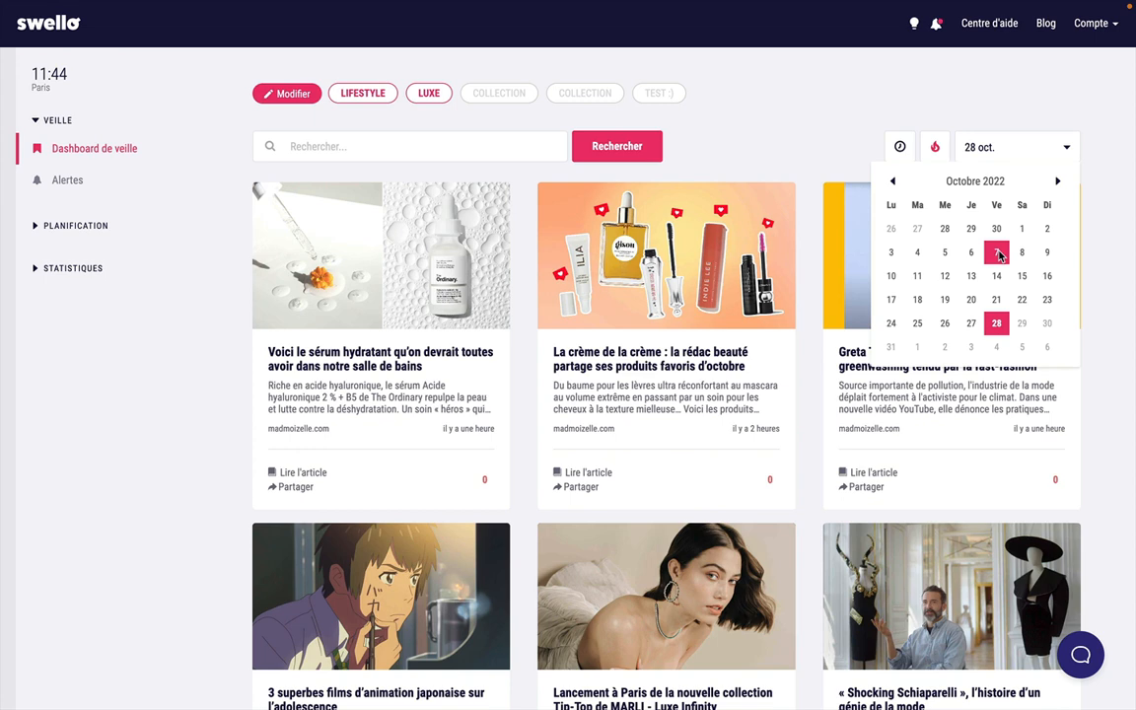
click(891, 299)
click(1045, 299)
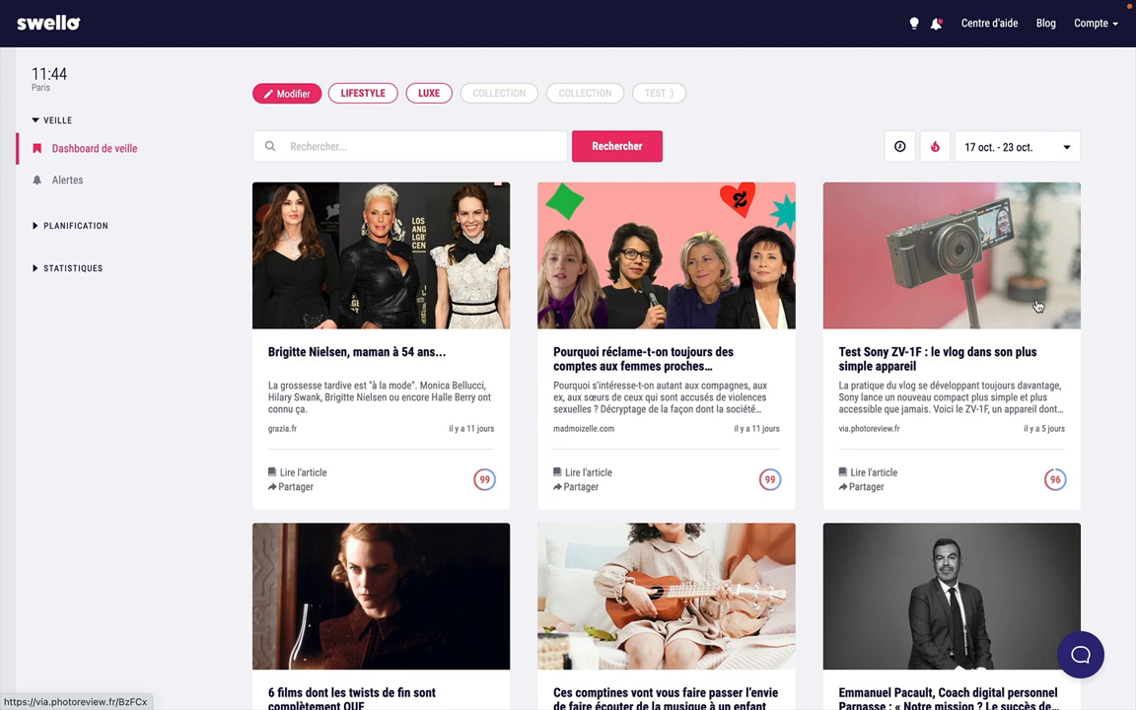
Compare the articles sorted by most recent and sorted by popularity.
click(900, 146)
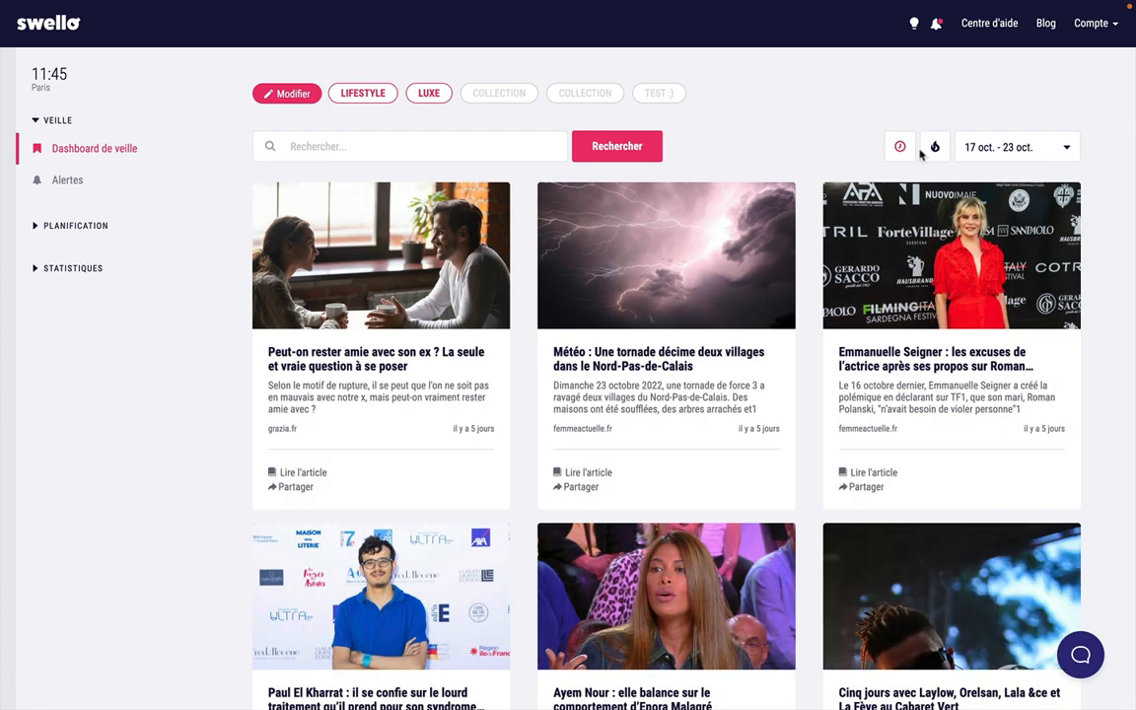
click(934, 146)
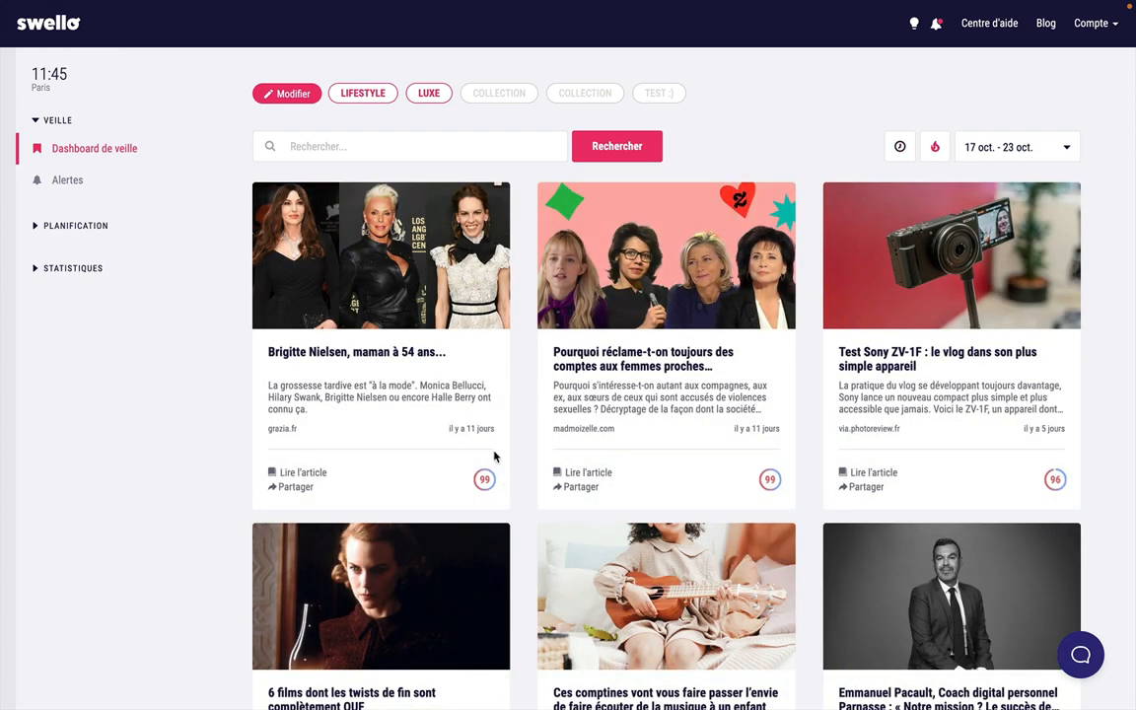
Examine the popularity scores of the articles throughout the feed.
mouse_move(490, 483)
scroll(794, 489, down, 2)
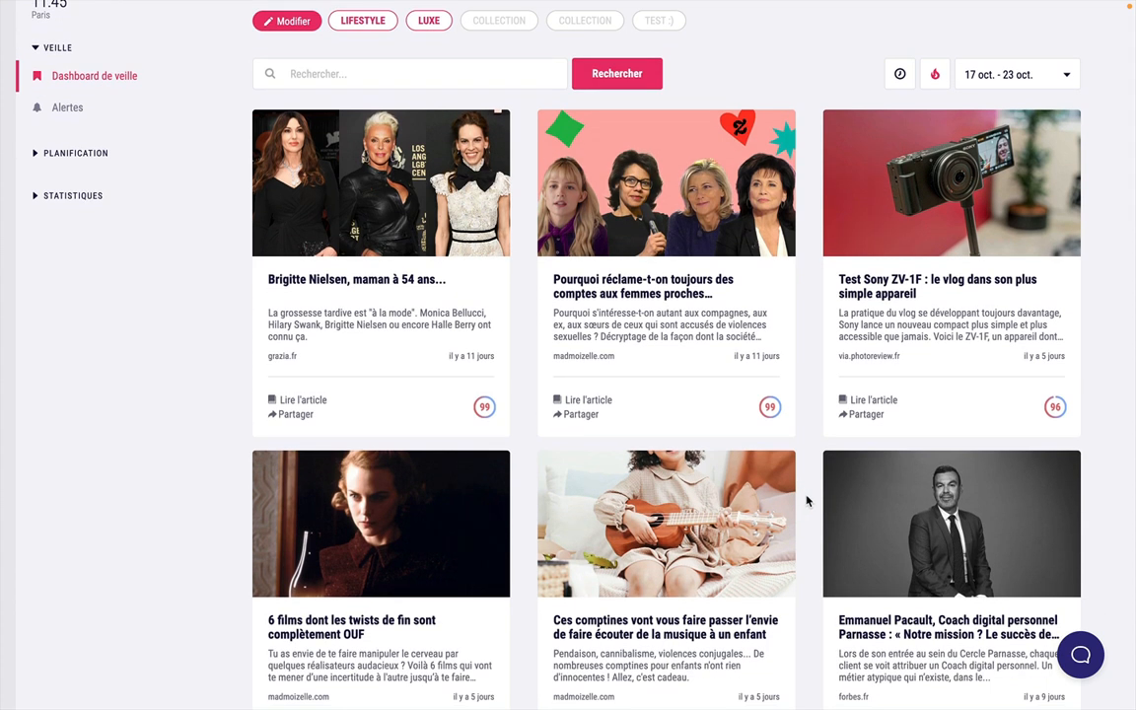
scroll(803, 495, down, 3)
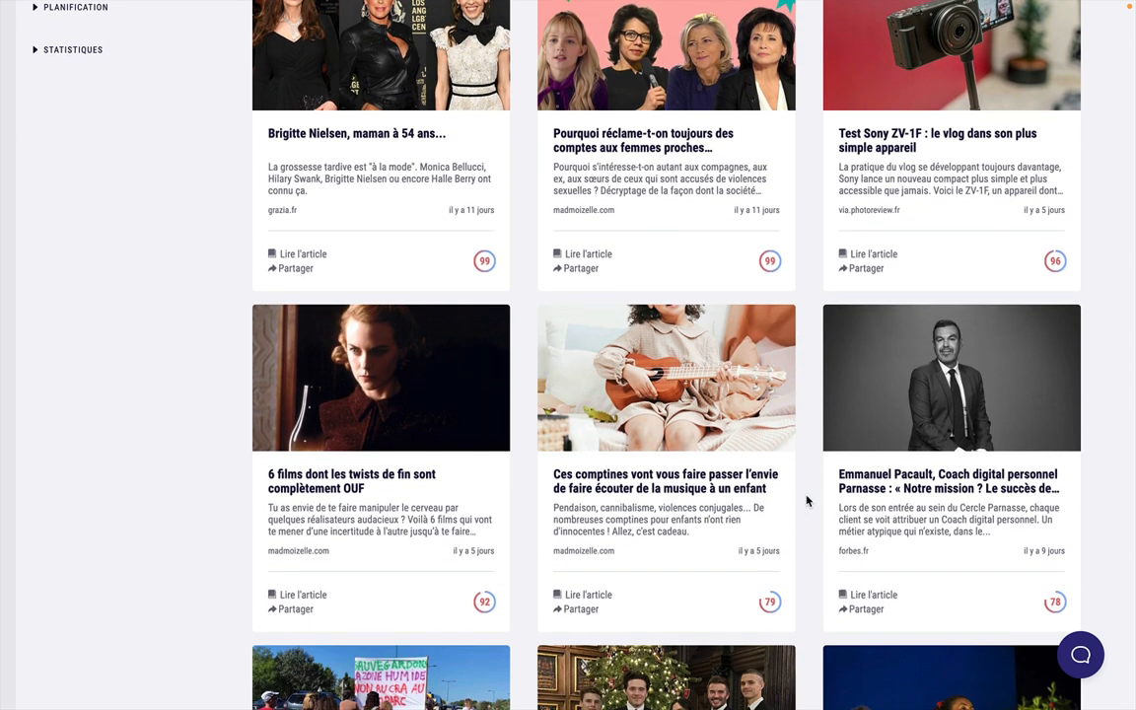
scroll(807, 501, down, 7)
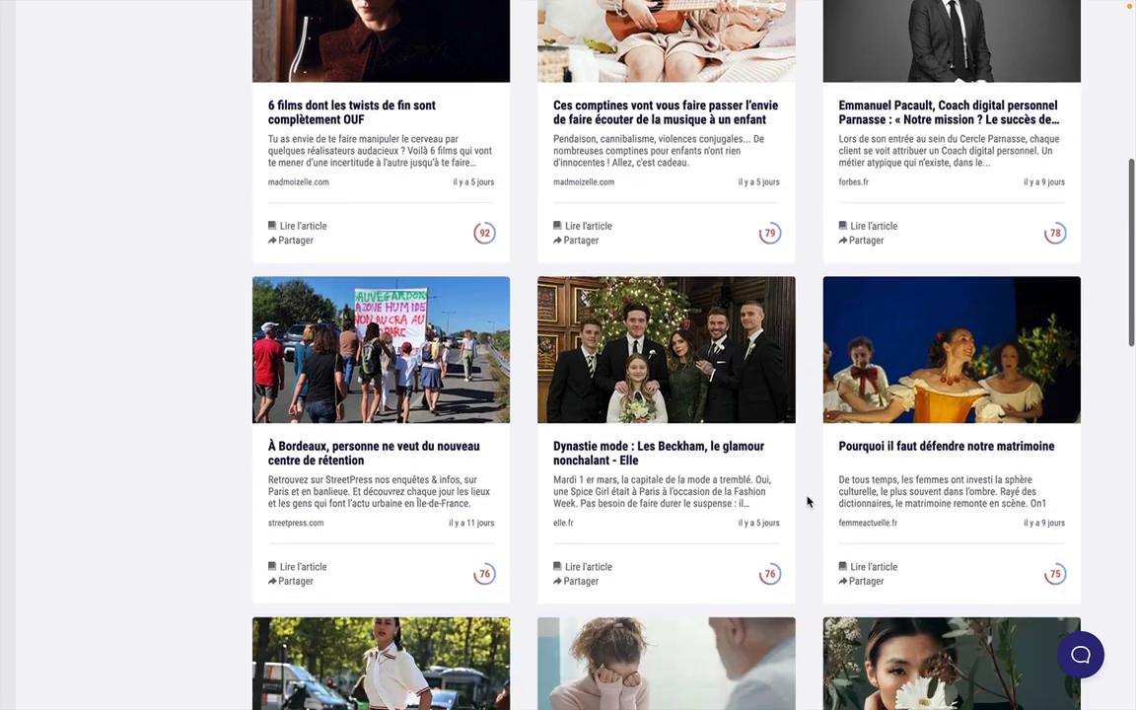
scroll(807, 501, down, 2)
scroll(806, 503, down, 4)
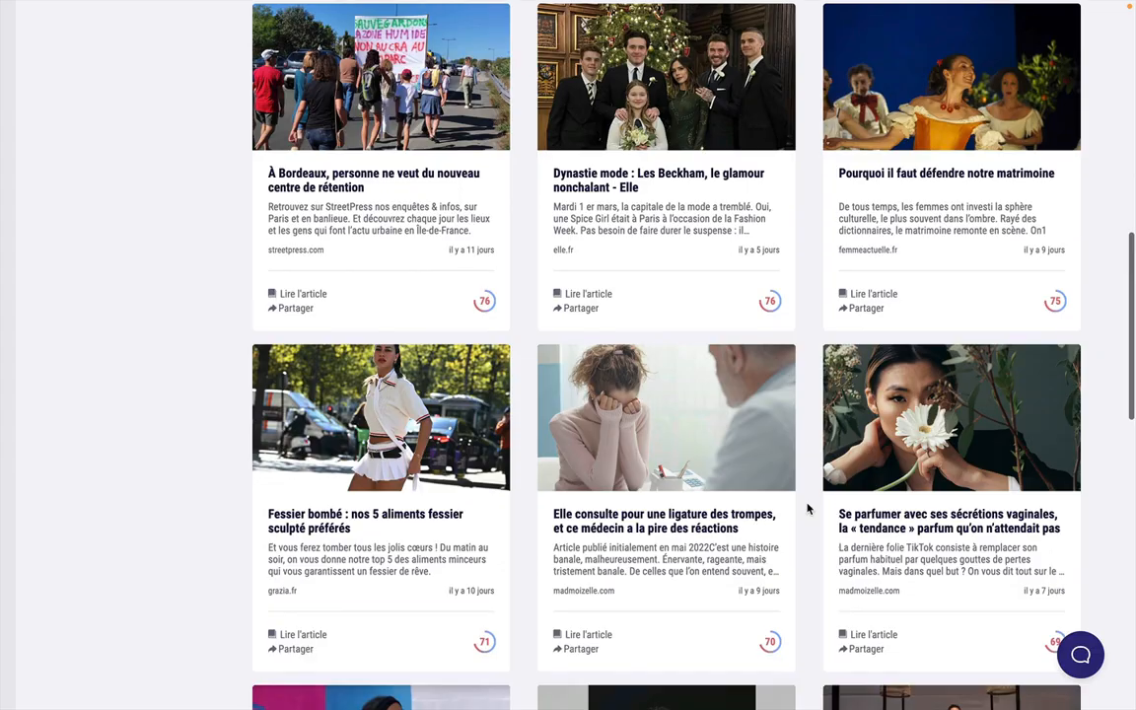
scroll(806, 509, down, 3)
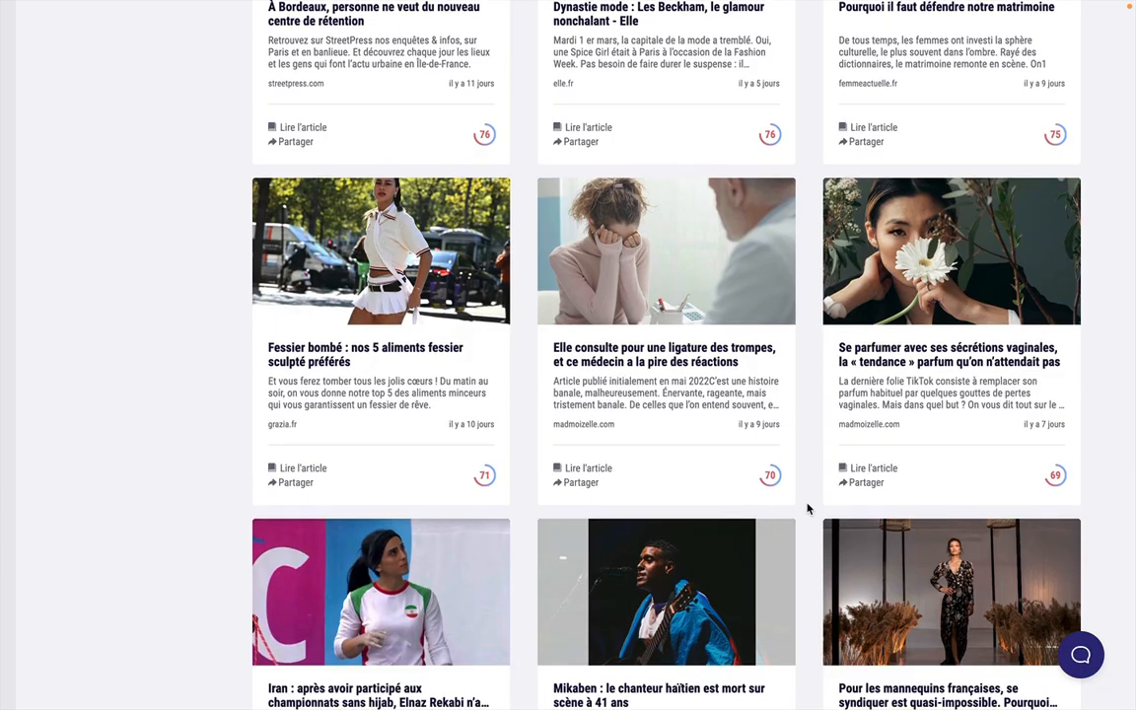
scroll(806, 509, up, 20)
Share the article "Pourquoi réclame-t-on toujours des comptes aux femmes proches…" and select the Swello Twitter account in the scheduler.
click(423, 145)
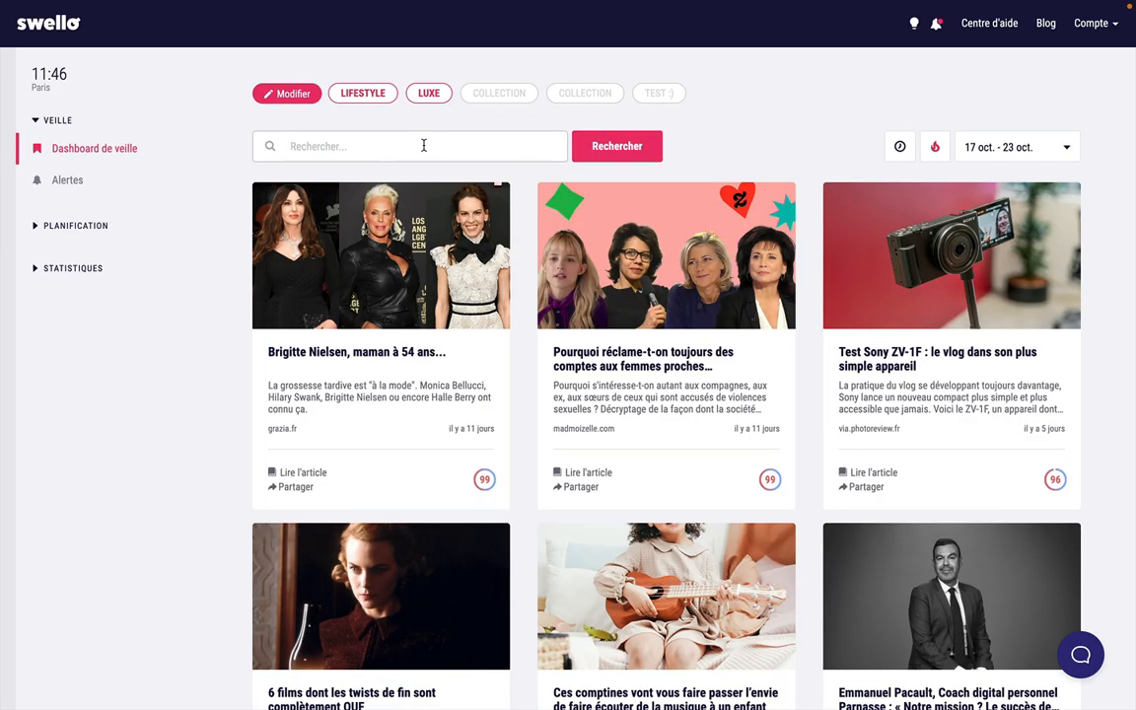
click(584, 489)
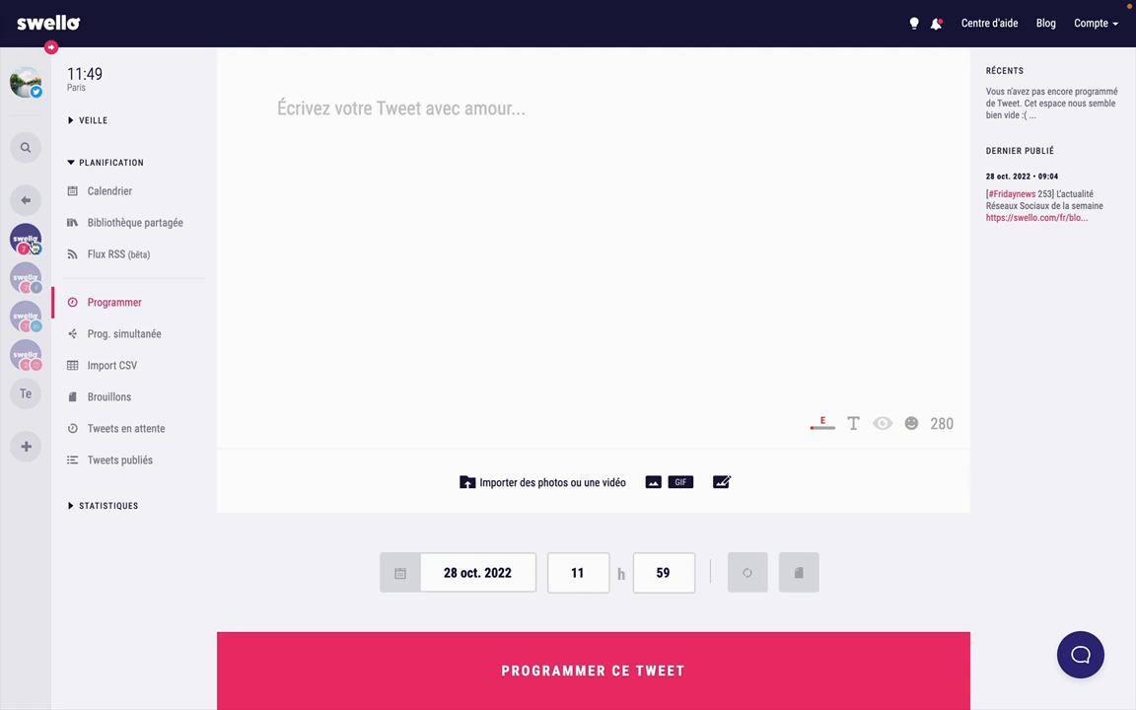
click(33, 246)
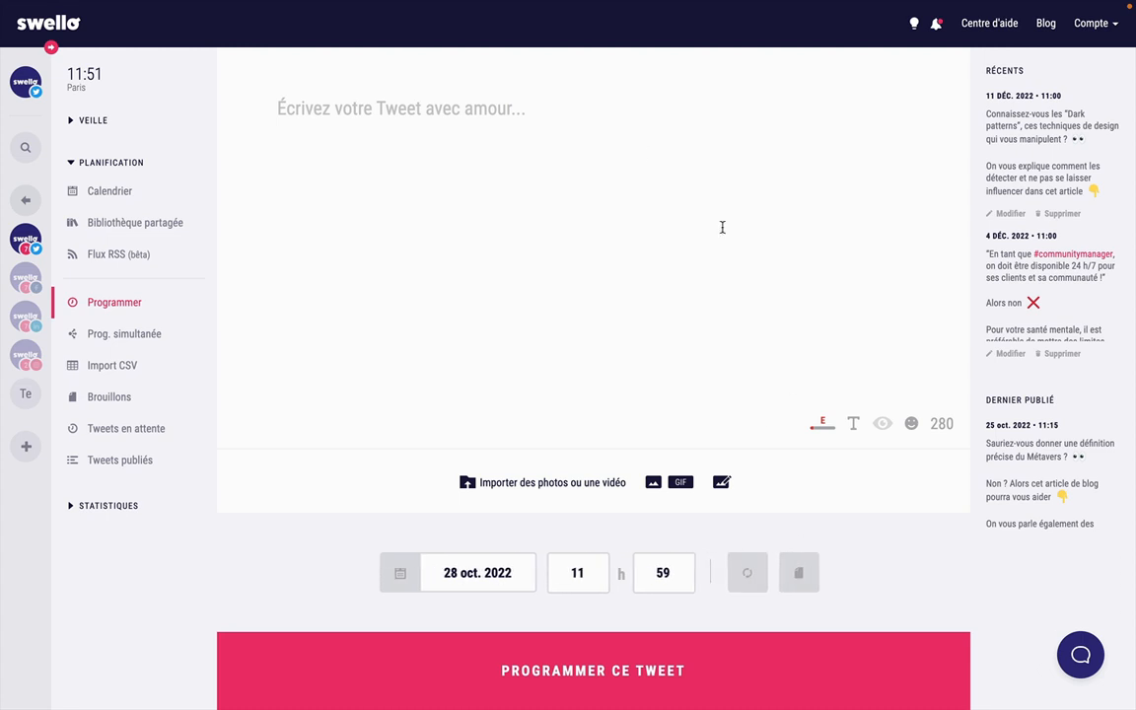
Try the draft option for the empty tweet and switch back to scheduling.
click(805, 570)
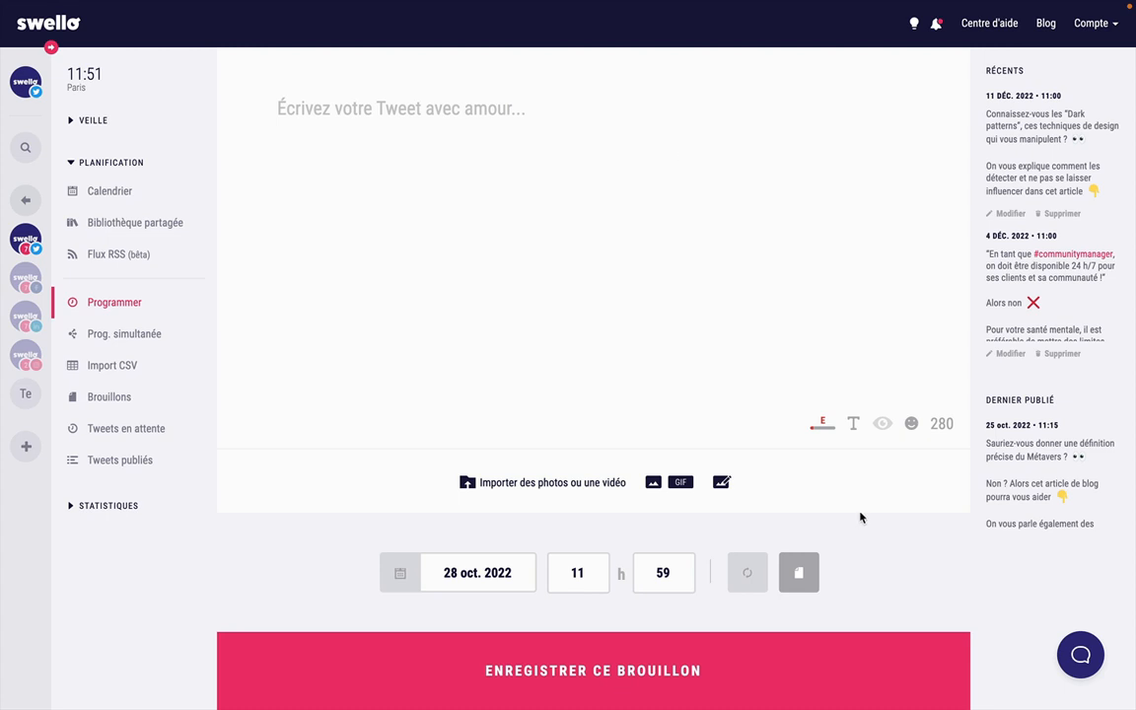
click(807, 570)
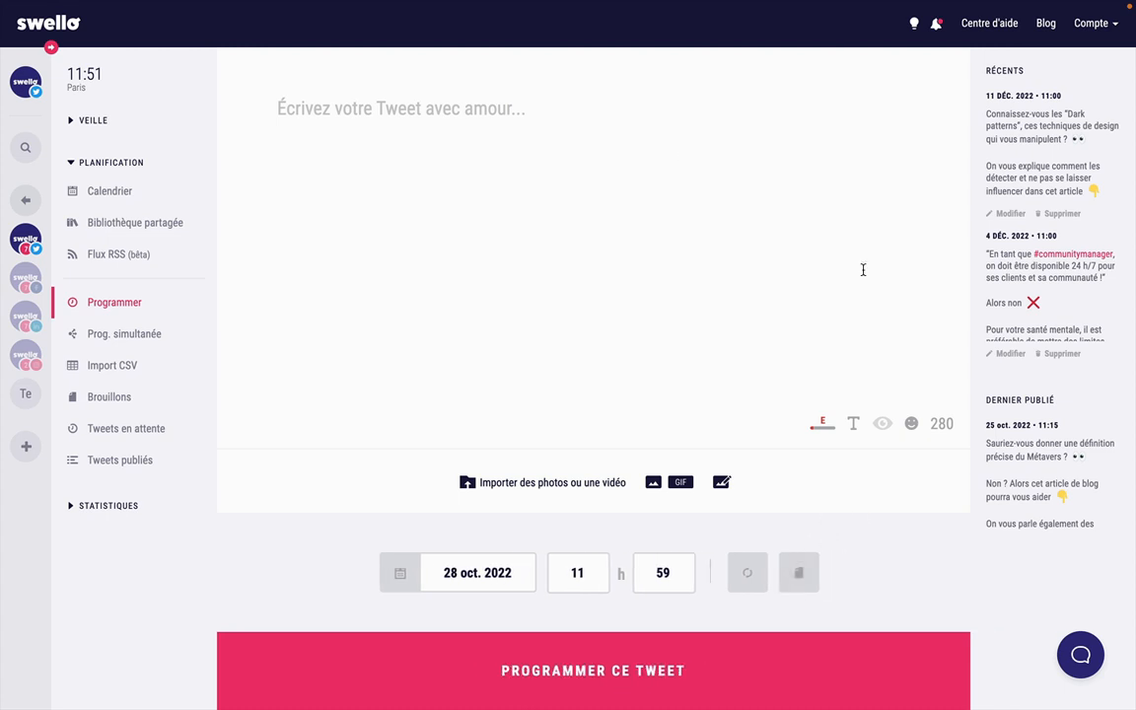
click(806, 572)
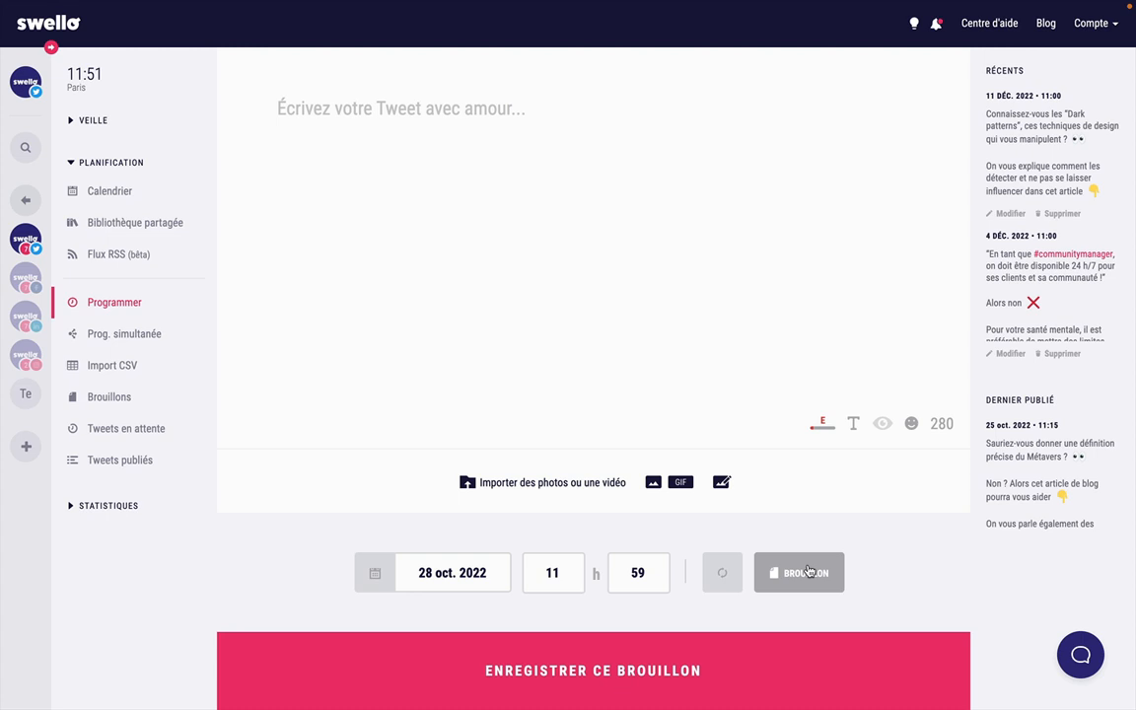
click(806, 572)
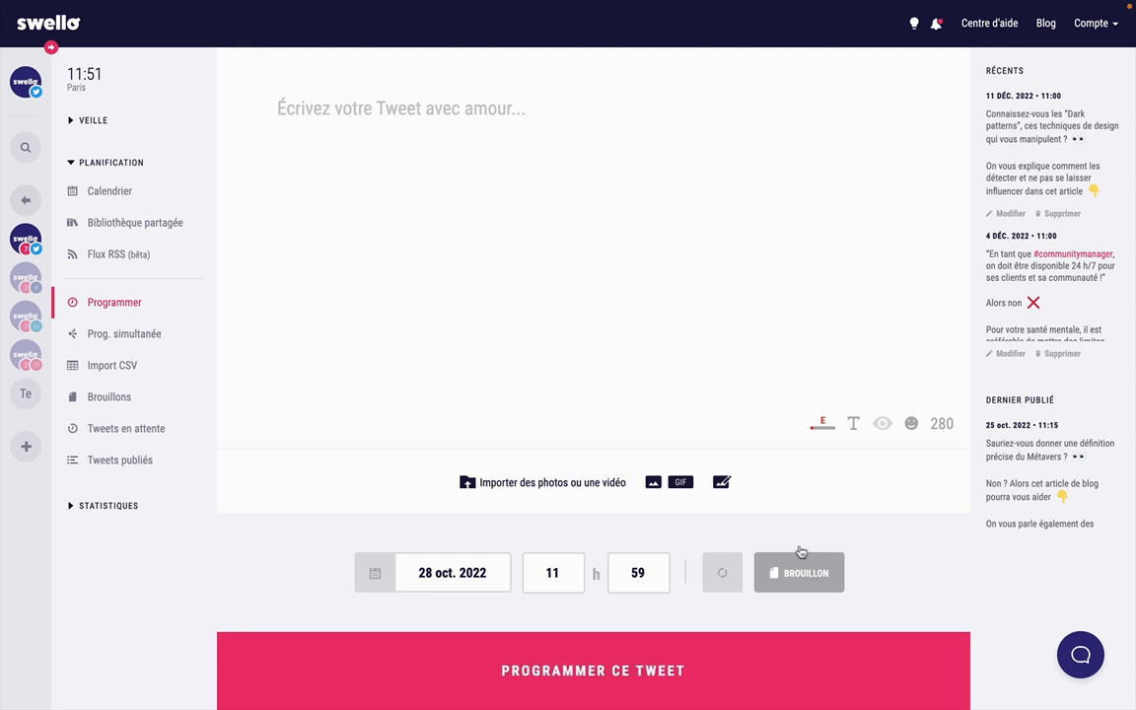
click(755, 311)
text(bon)
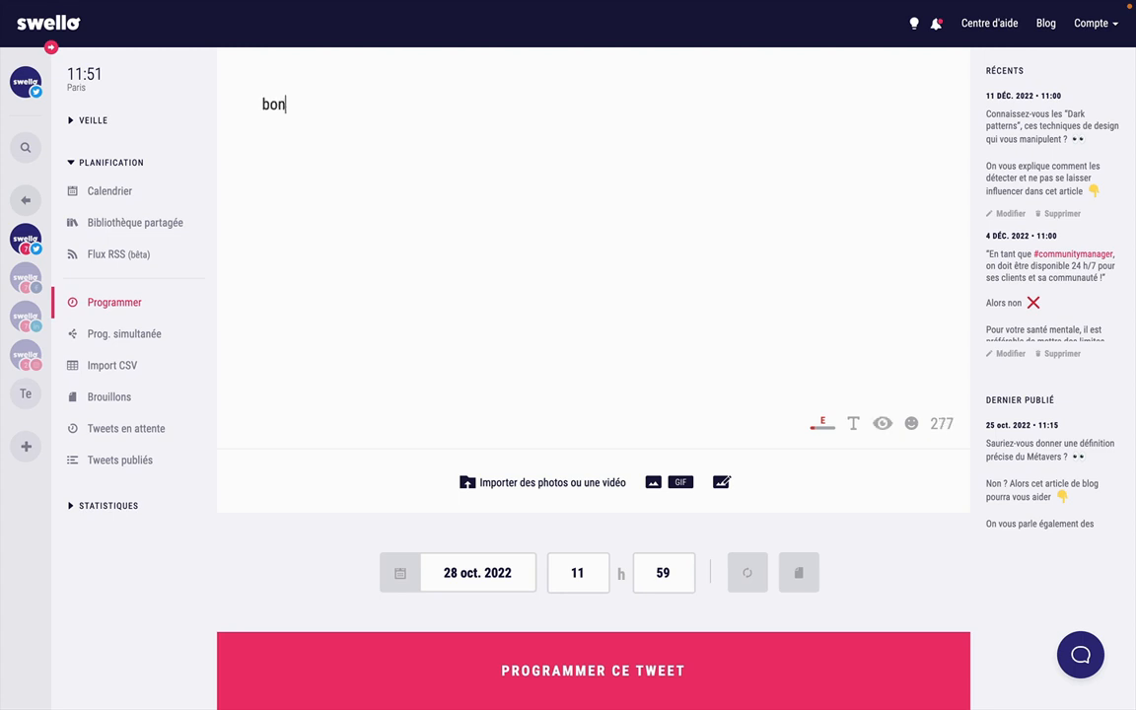
text(jour @gets)
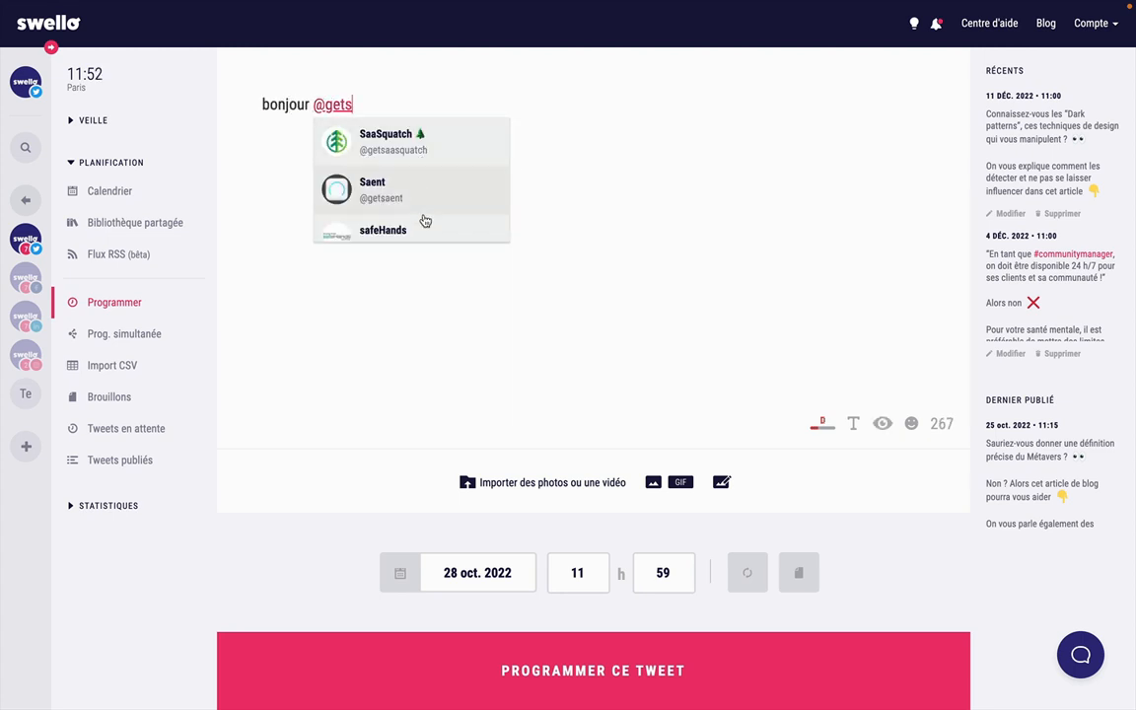
text(wello)
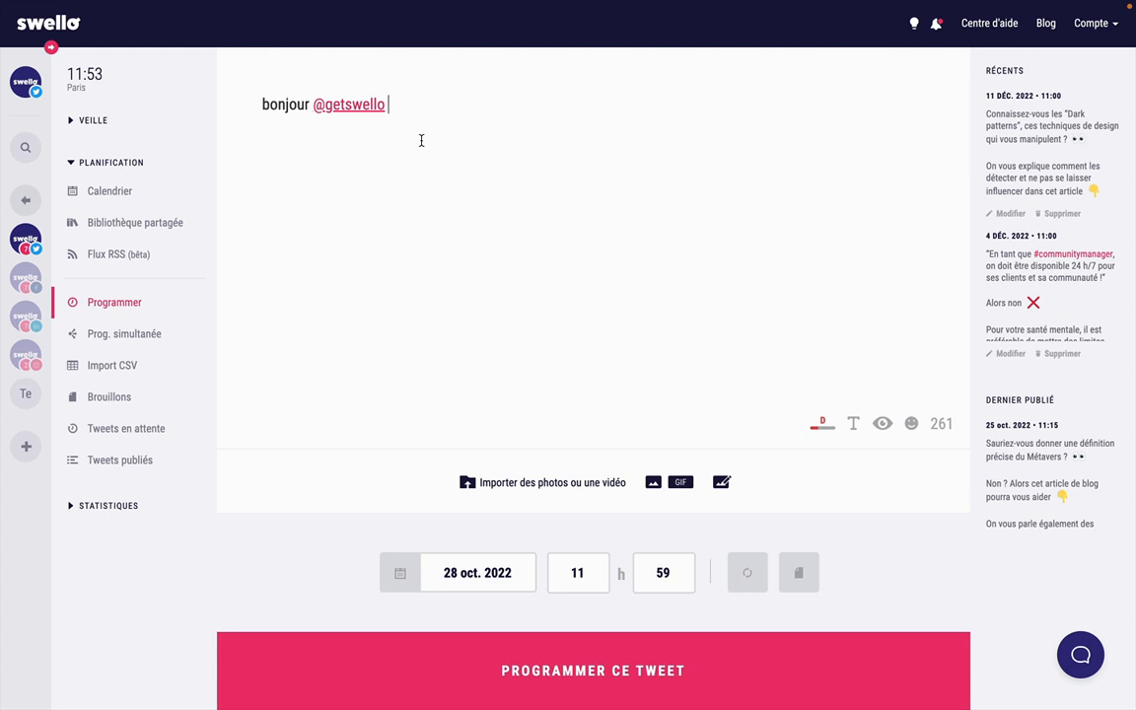
text(#swello)
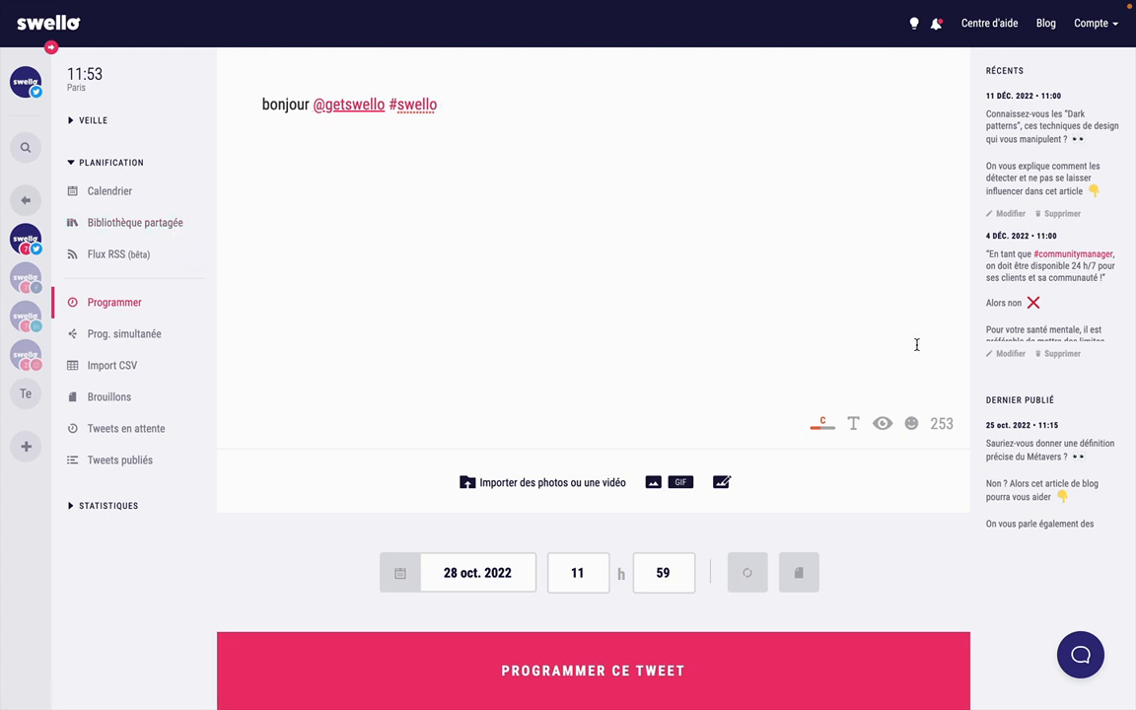
Insert the saved hashtag text "Post Swello 4" from the text library into the tweet.
click(854, 423)
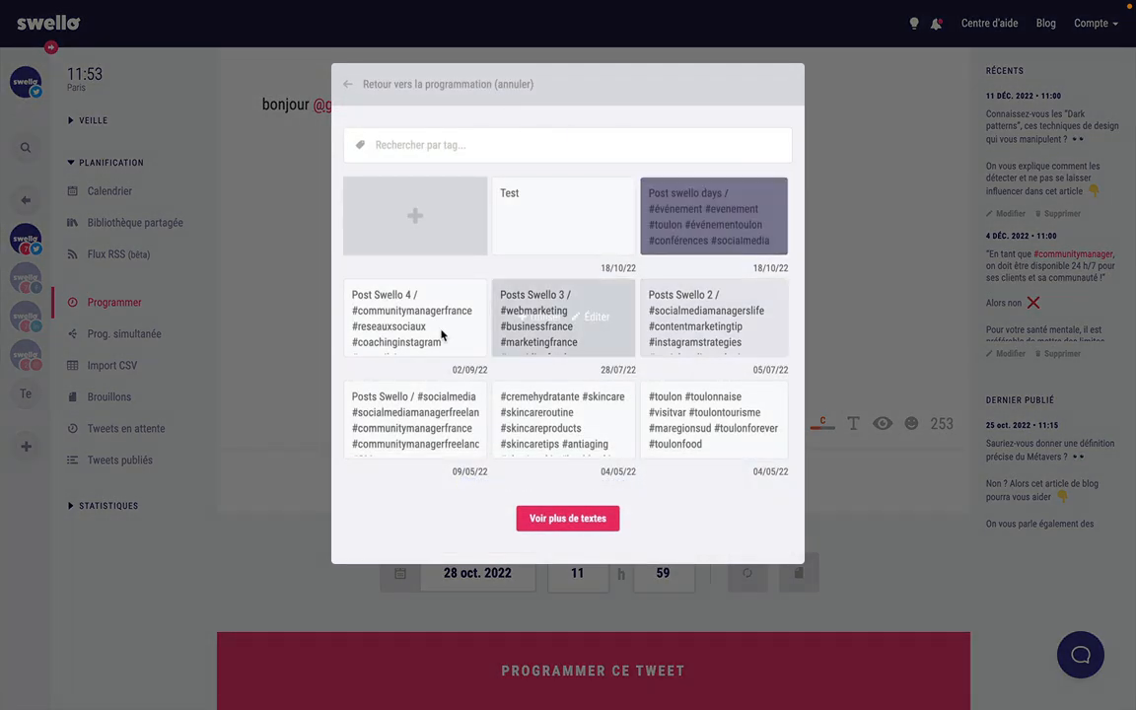
mouse_move(443, 334)
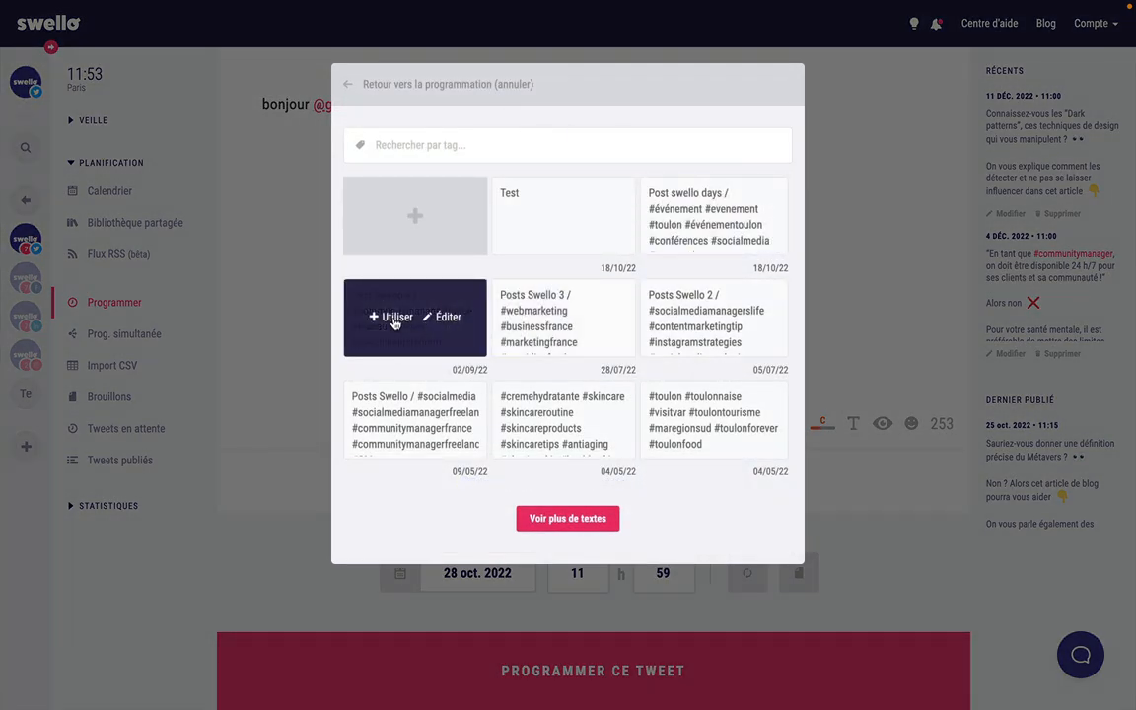
click(395, 317)
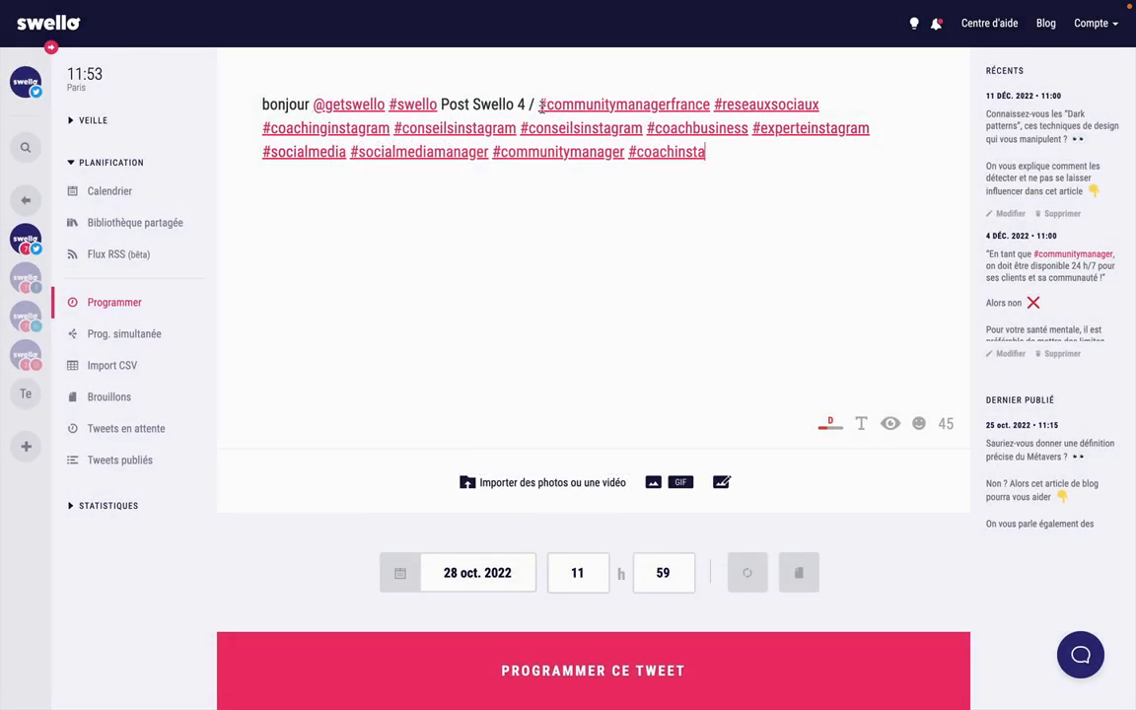
Replace the "Post Swello 4 /" label with a blank line and add two line breaks after the hashtags.
drag(499, 95, 442, 104)
key(BackSpace)
key(Return)
key(Return)
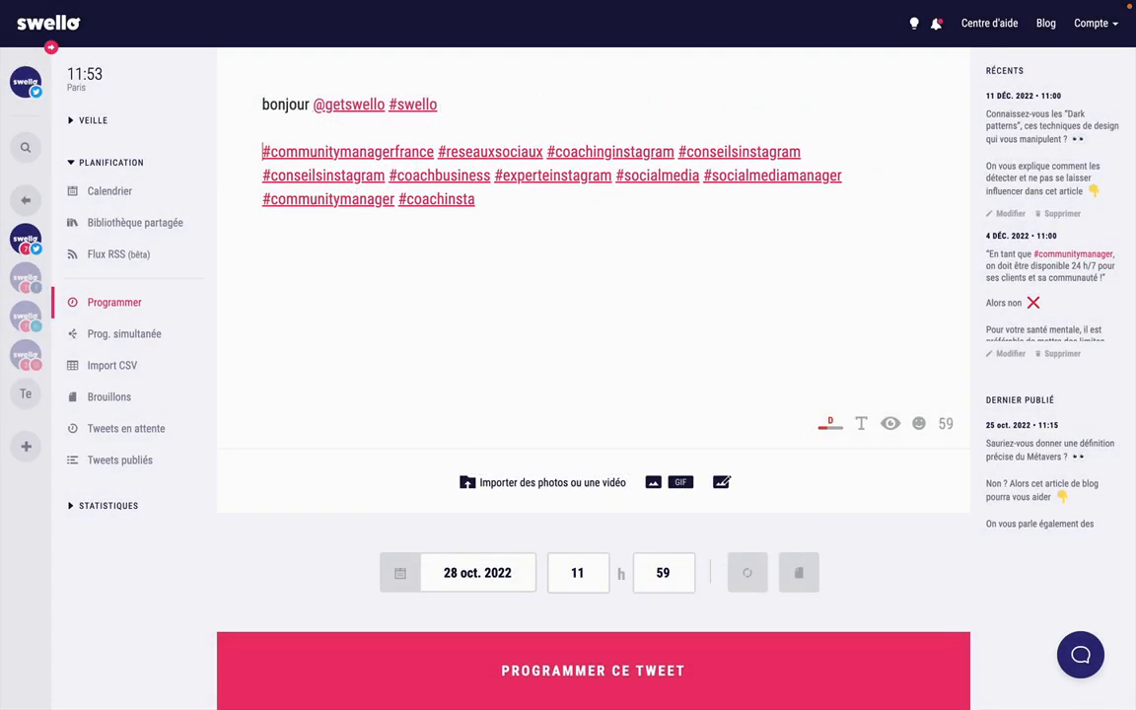
click(692, 246)
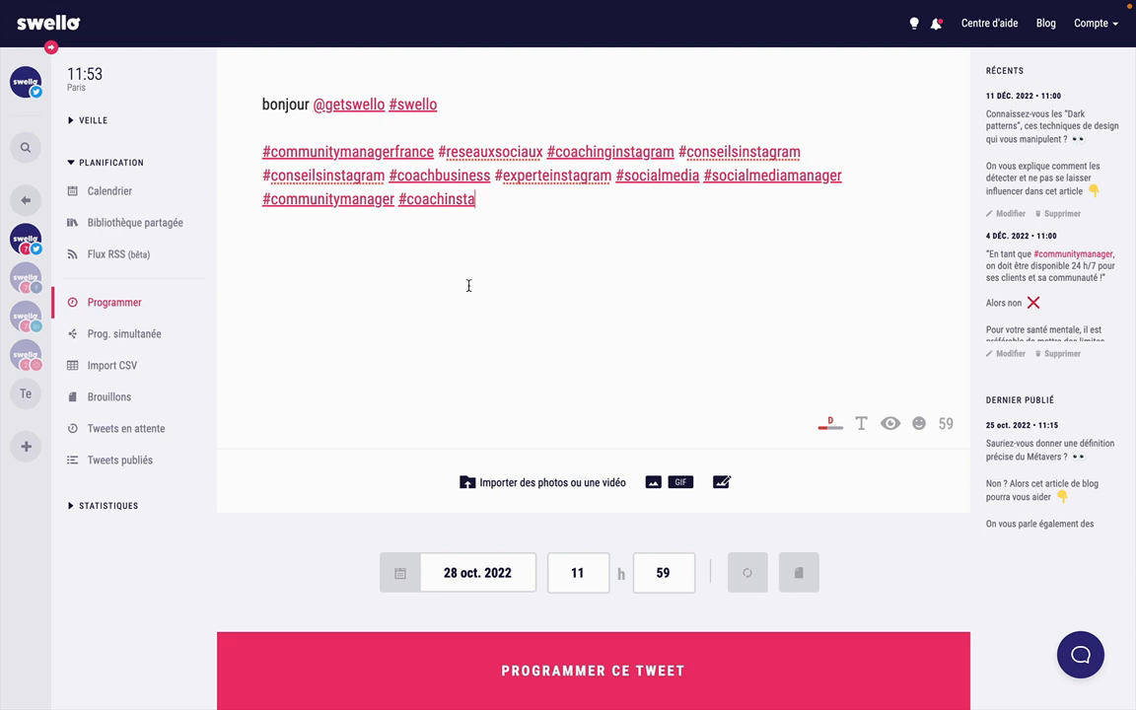
key(Return)
key(Return)
Open the link shortener (Réducteur de lien) in the statistics section.
click(107, 506)
click(122, 535)
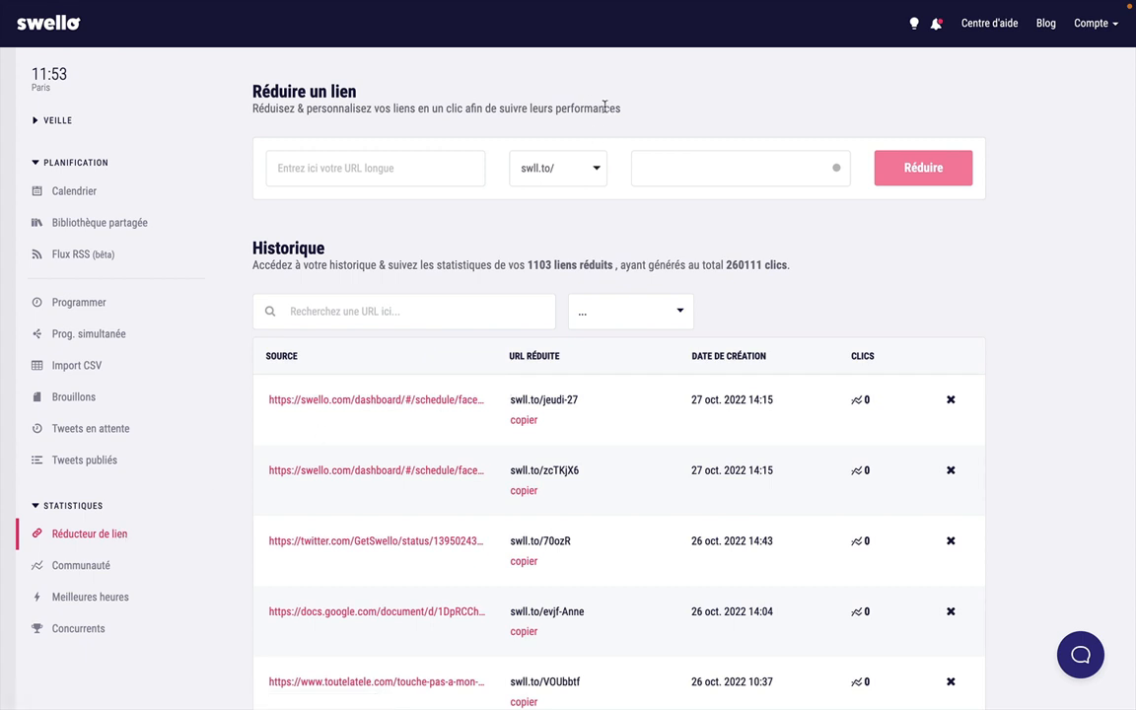
Examine the link shortener's long URL field, swll.to/ domain choices and custom path field.
click(410, 169)
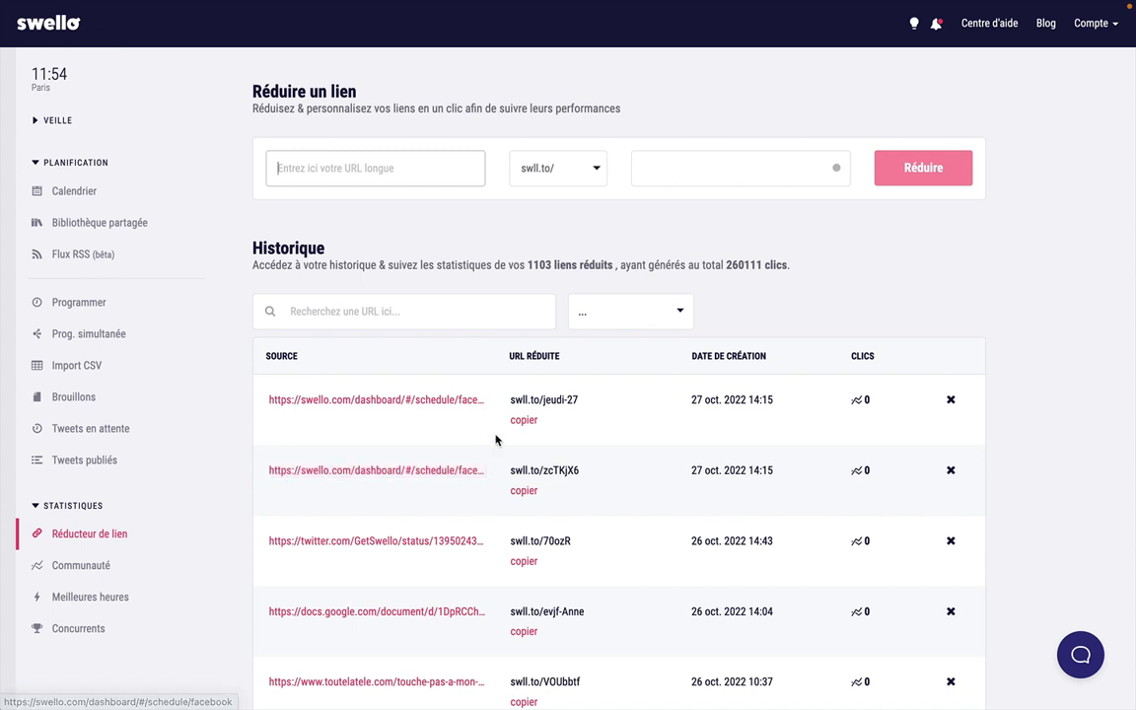
click(582, 181)
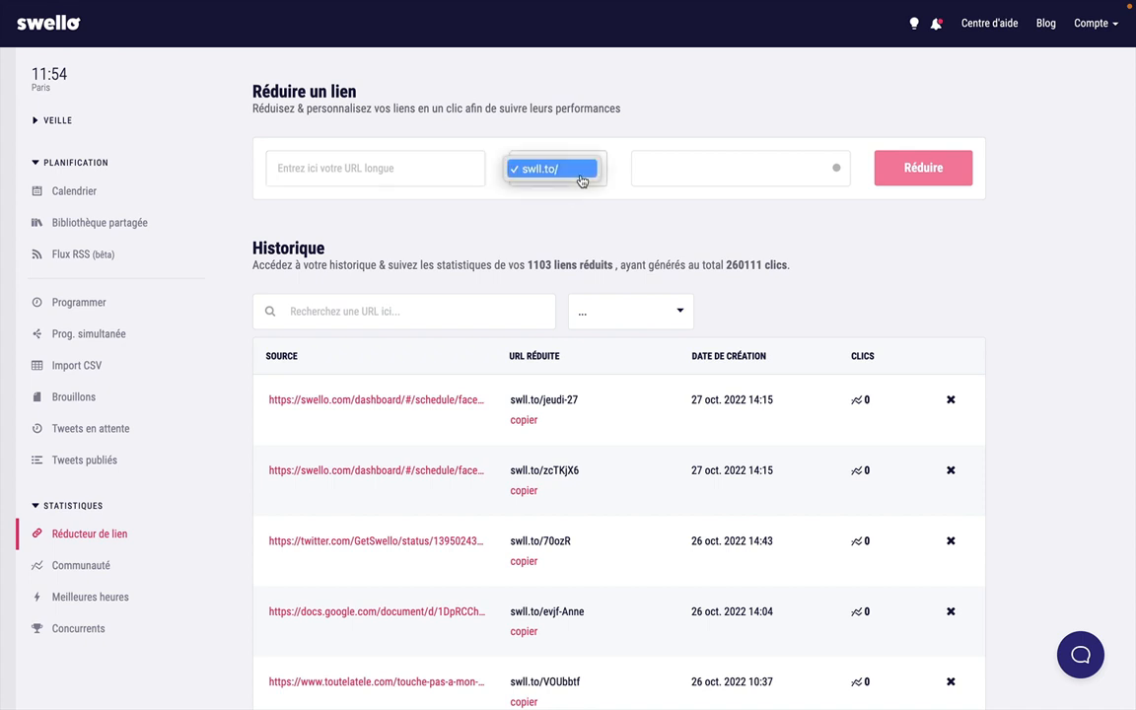
click(582, 172)
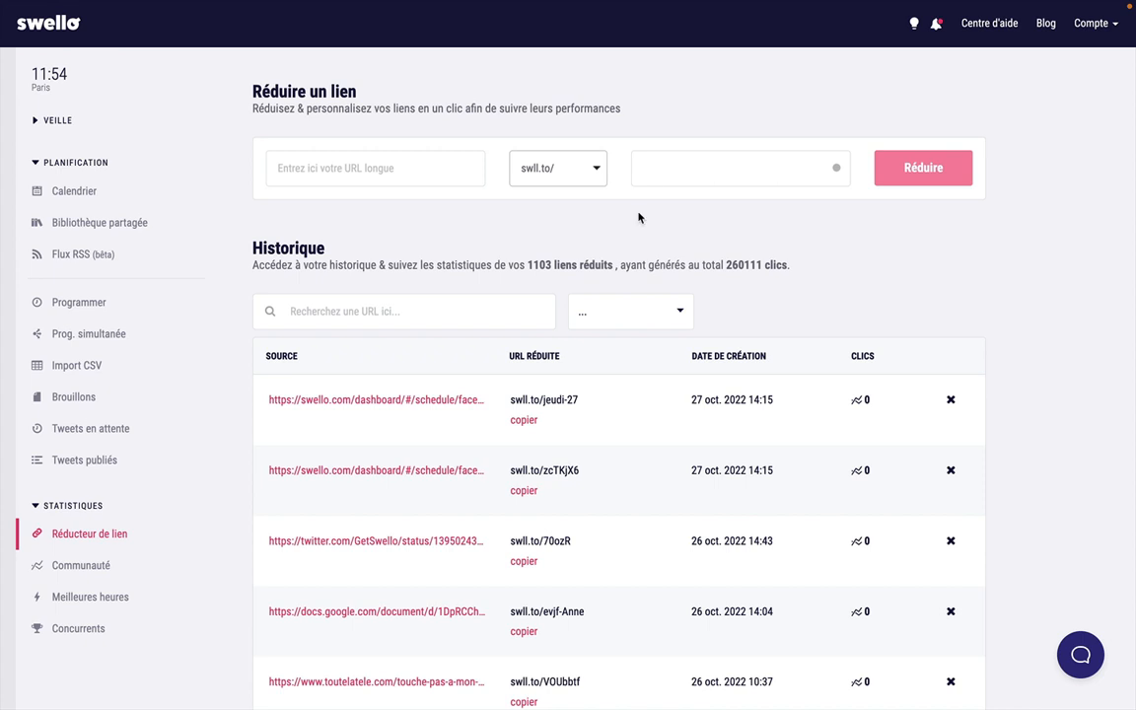
click(740, 181)
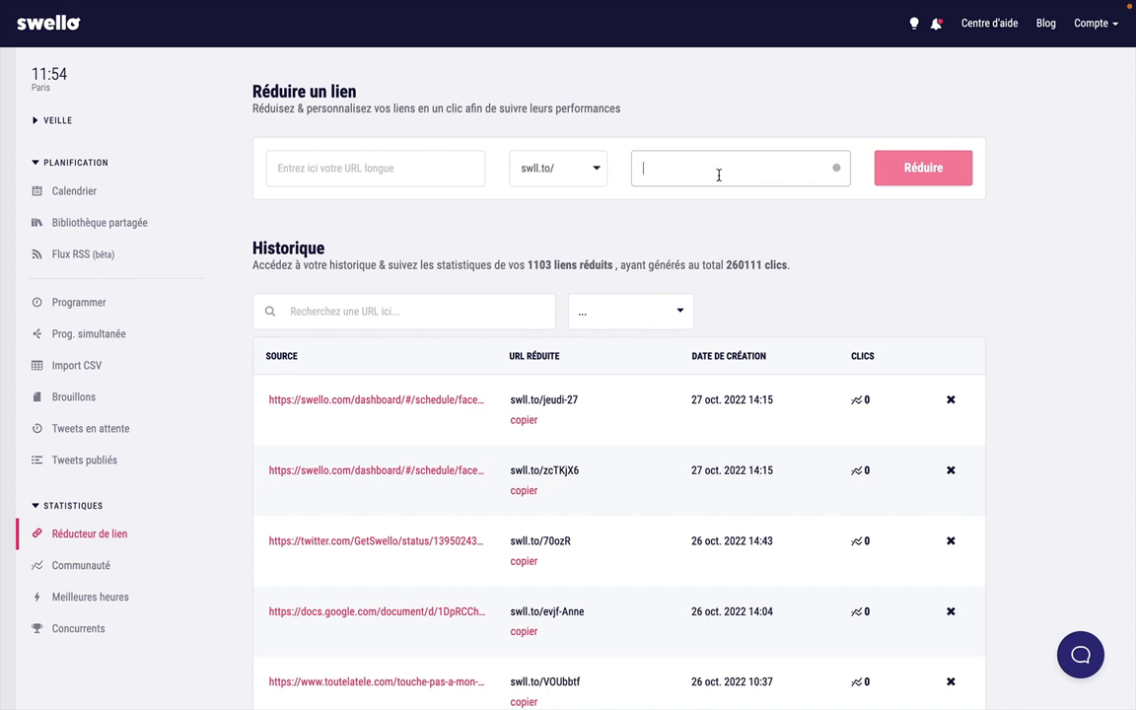
Copy the twitter.com/GetSwello source link from the shortener history and paste it into a new scheduled Facebook post.
right_click(407, 542)
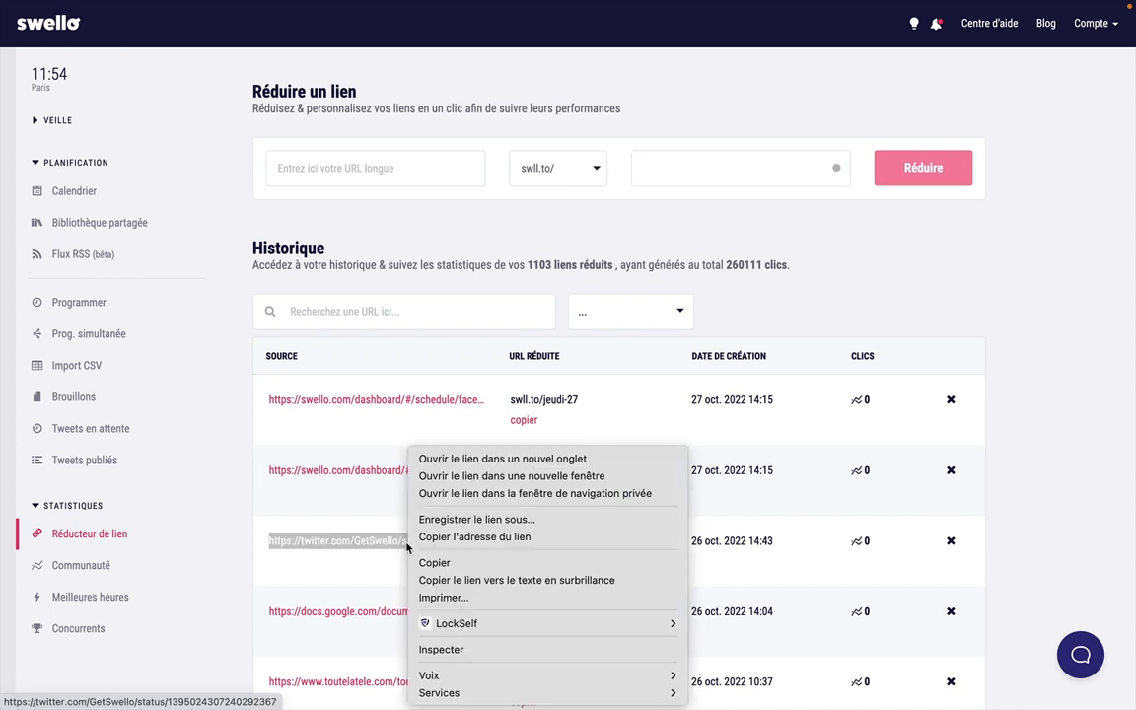
click(484, 538)
click(105, 308)
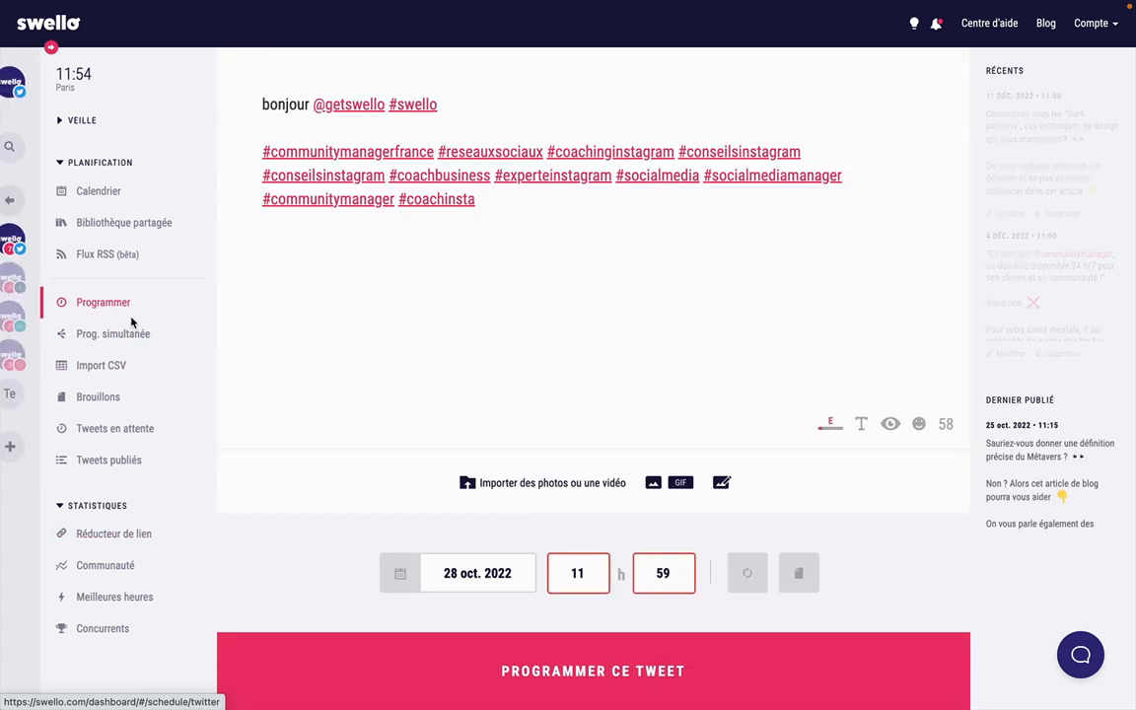
click(32, 284)
click(570, 243)
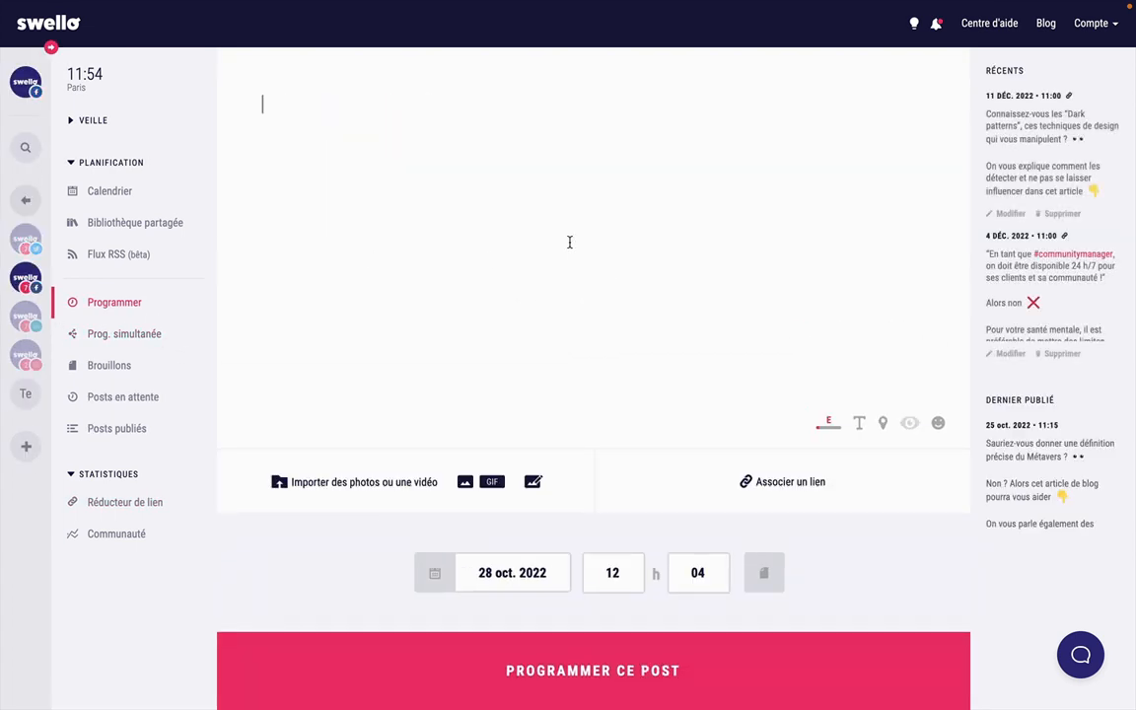
text(https://swll.to/O3urXr8)
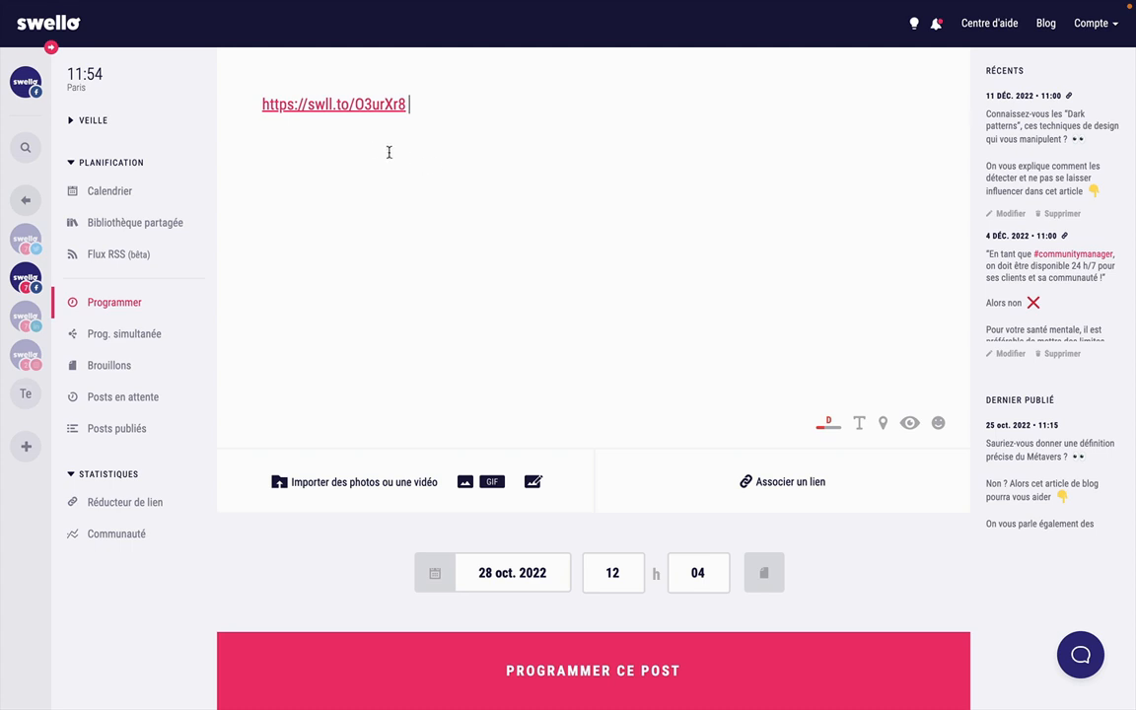
Customize the path of the post's shortened link as "personnaliser-chemin-12".
click(360, 114)
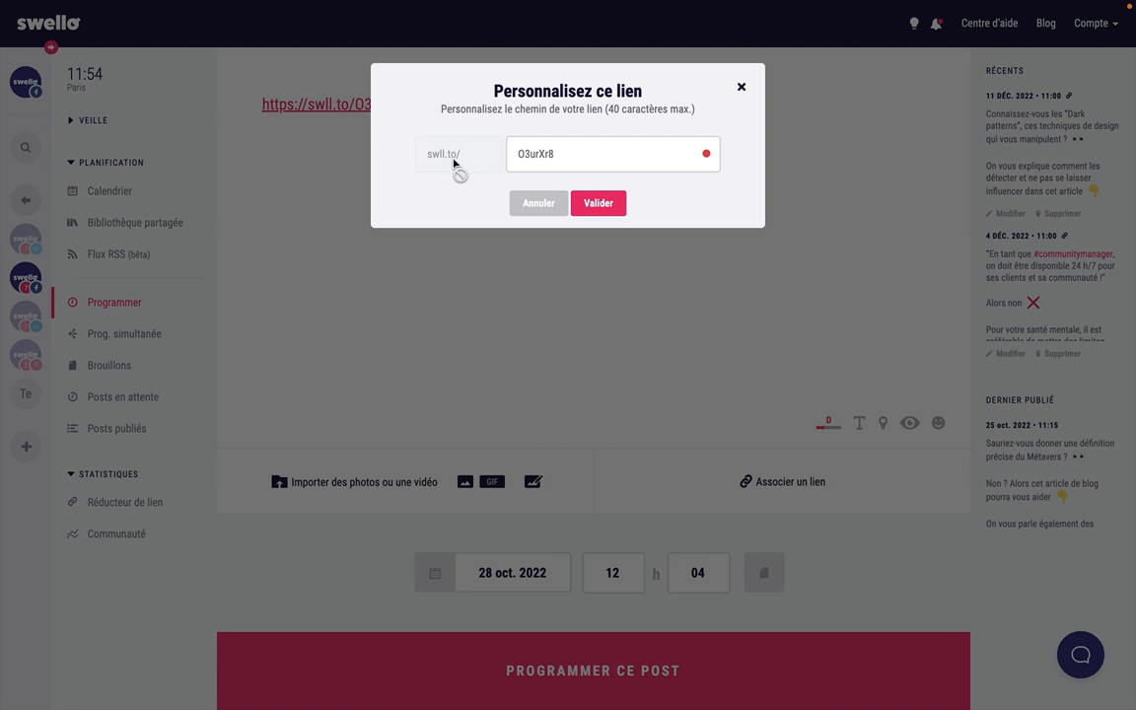
drag(555, 160, 488, 143)
text(personnaliser-chemin-12)
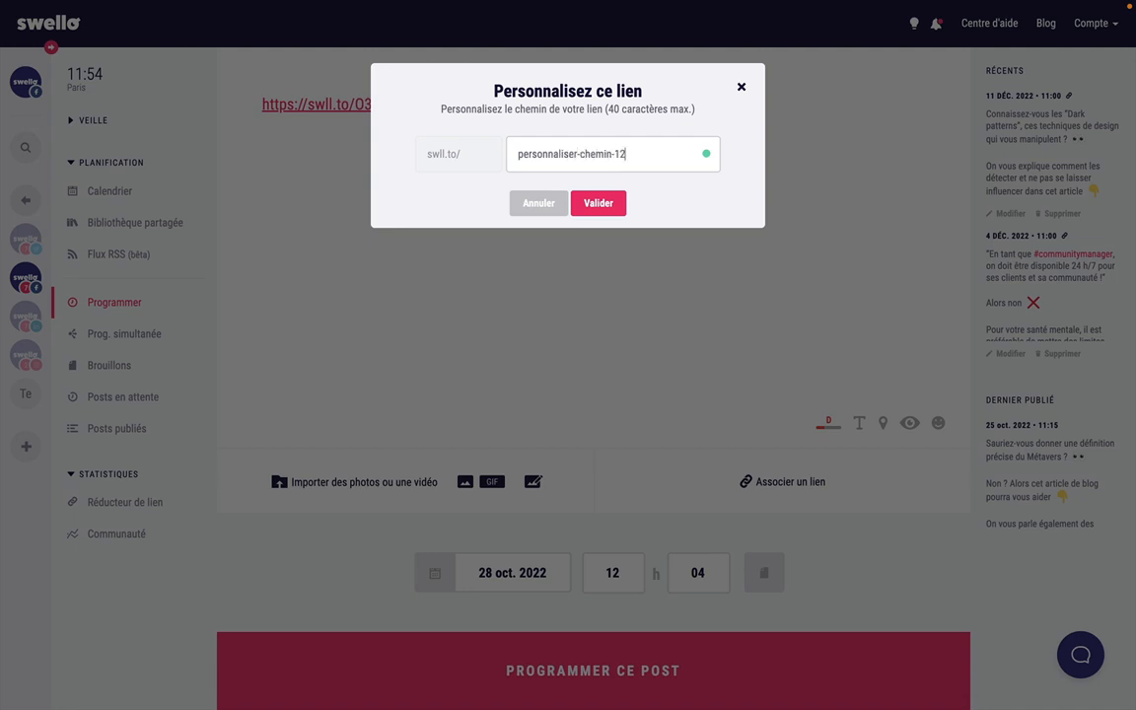
click(617, 203)
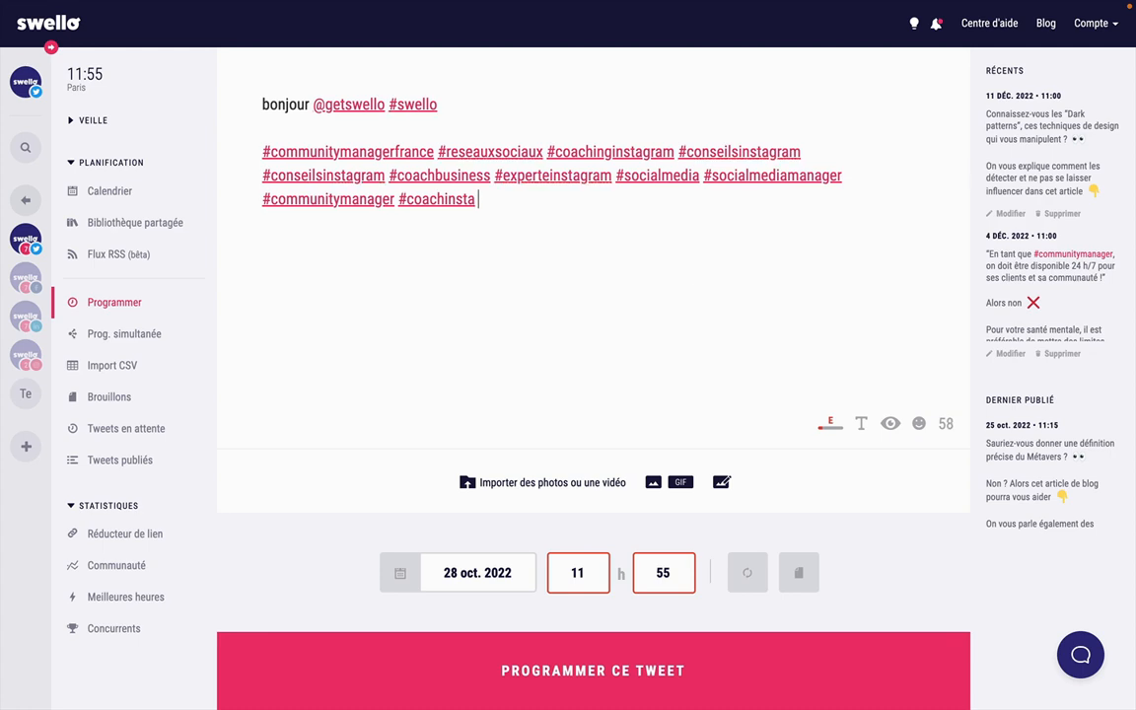
Add the purple heart emoji to the end of the tweet, after #coachinsta.
click(918, 424)
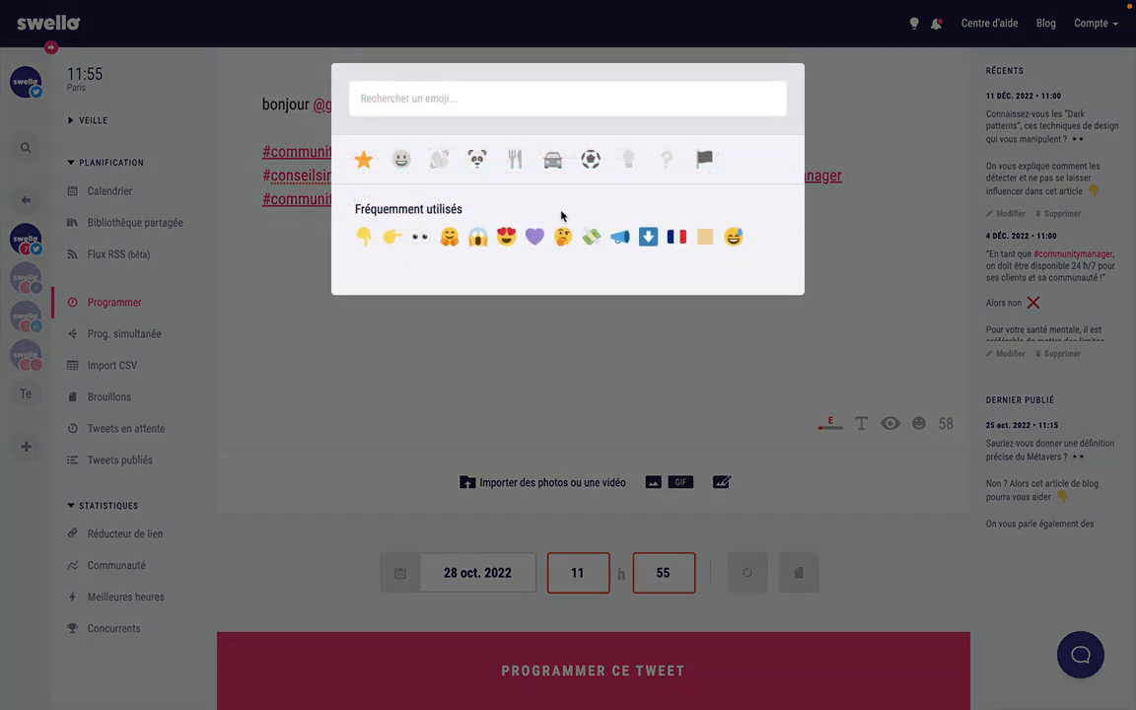
click(533, 237)
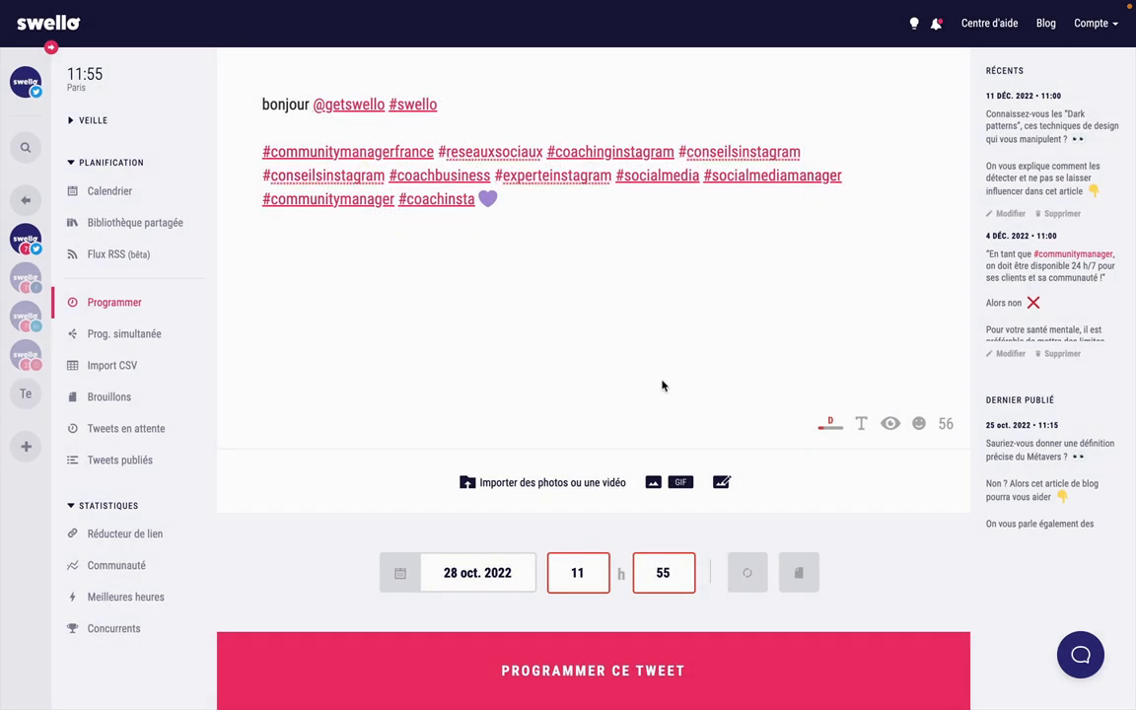
Look through the suggested Unsplash photos and the GIPHY GIFs available for the tweet.
click(654, 486)
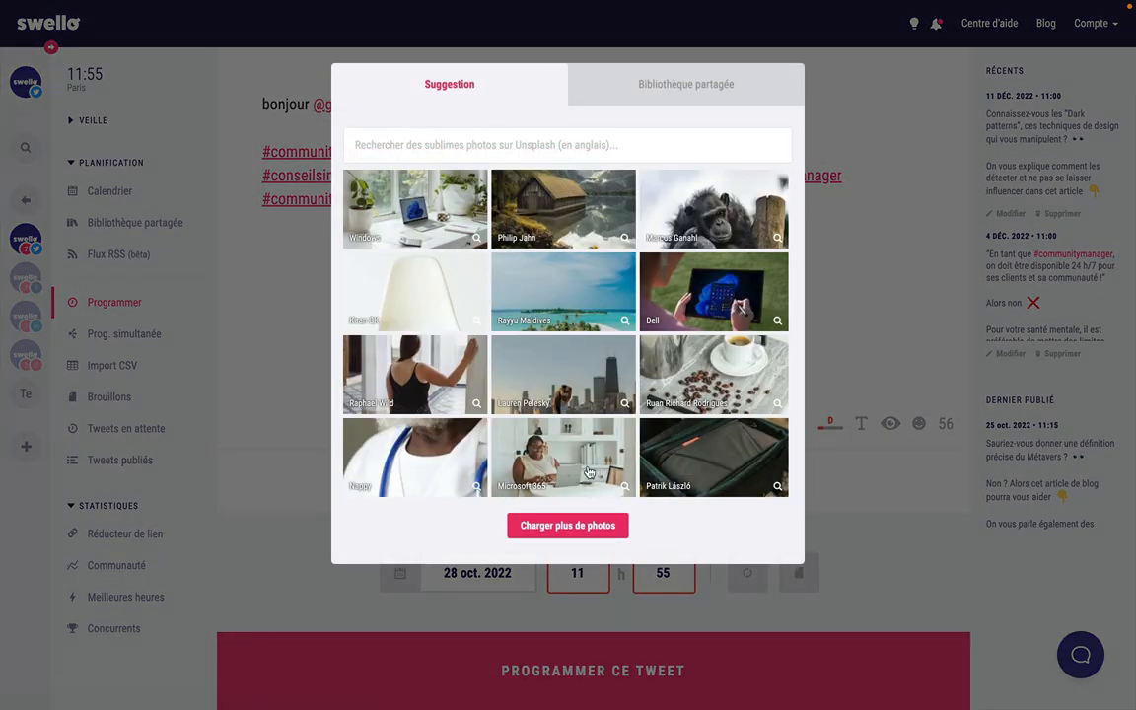
click(888, 293)
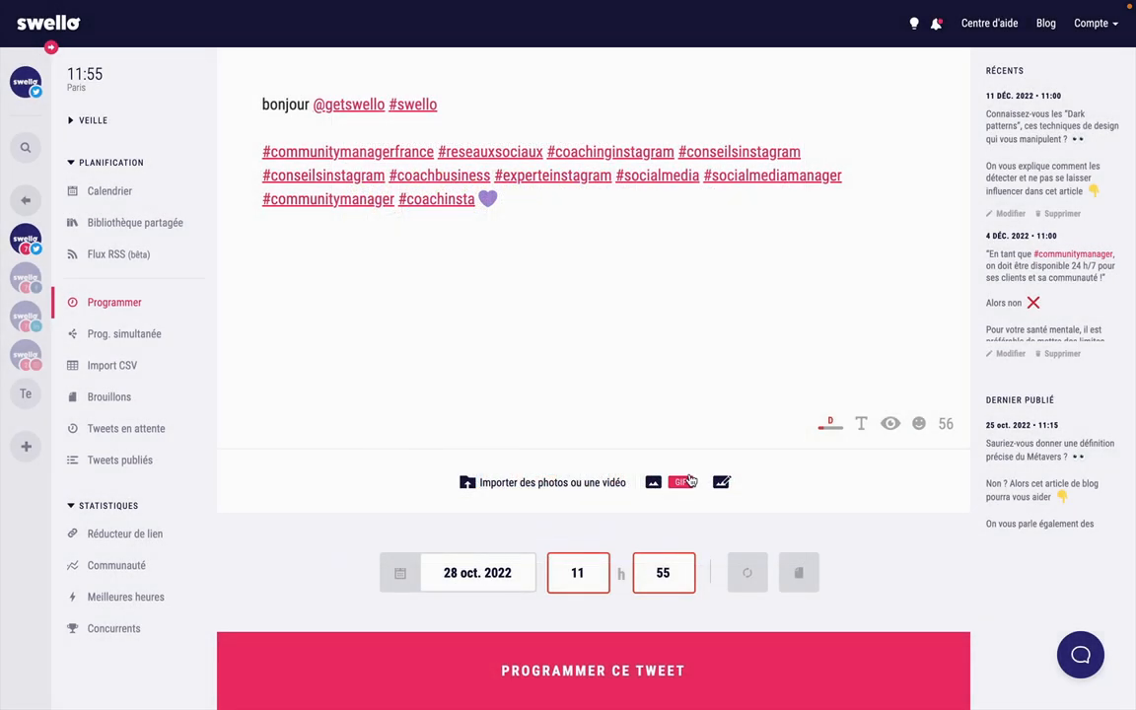
click(682, 484)
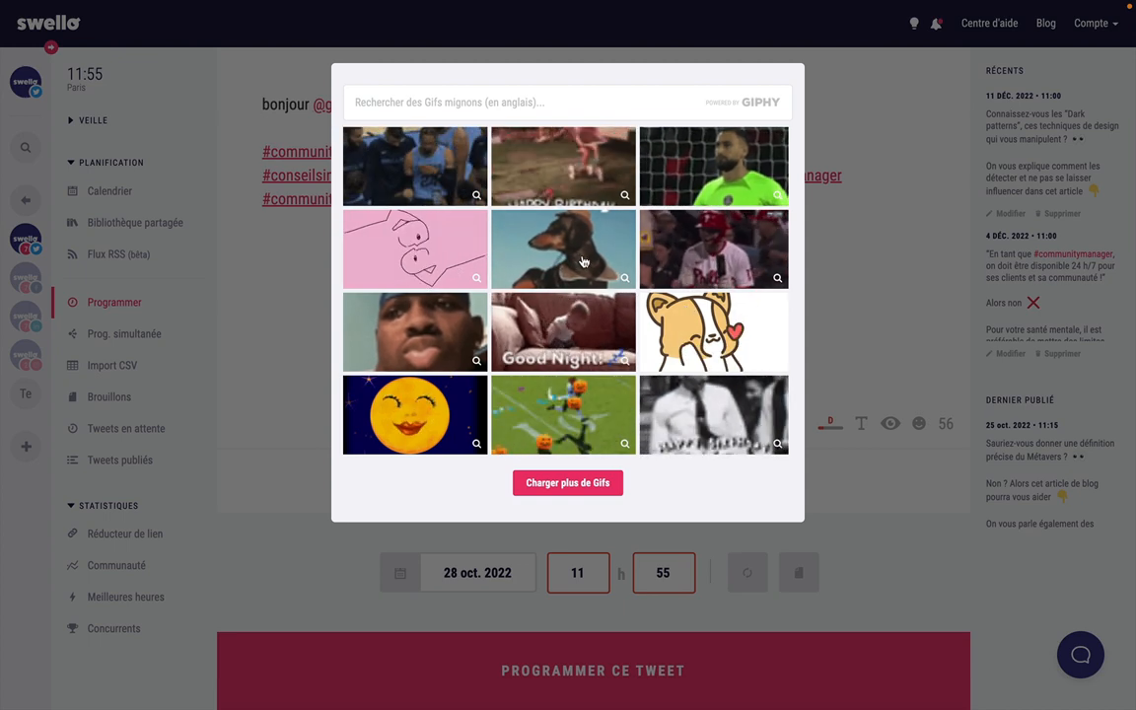
click(877, 305)
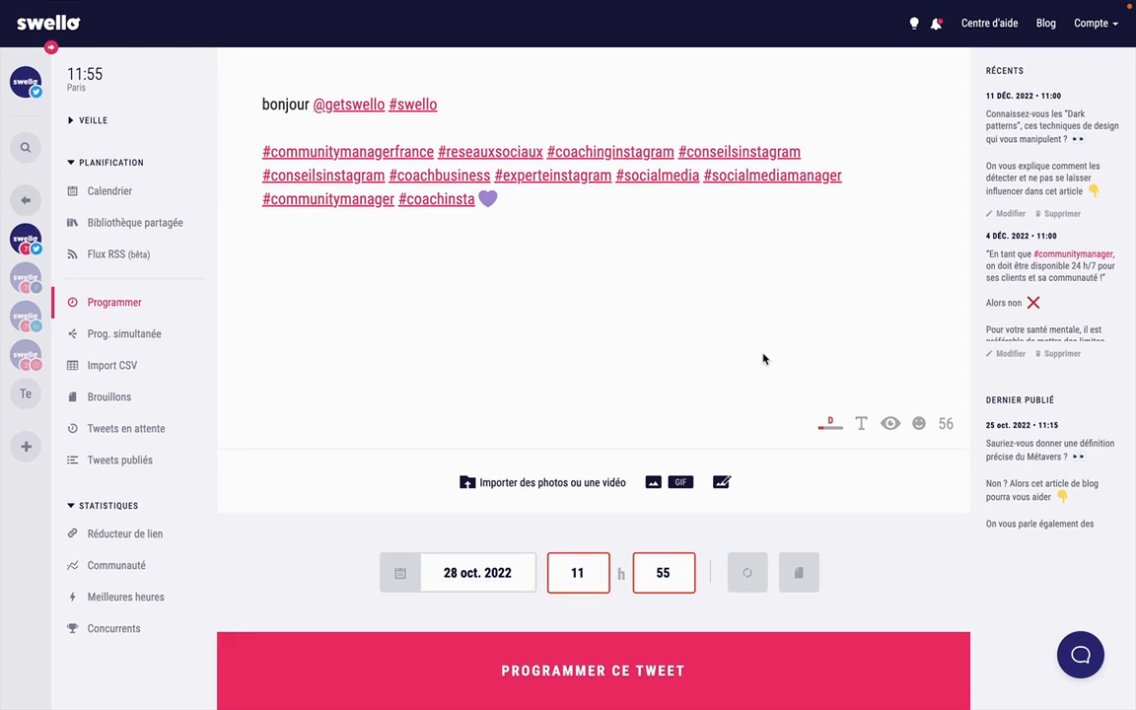
View the tweet's shared library media and the tags offered for searching them.
click(659, 481)
click(643, 96)
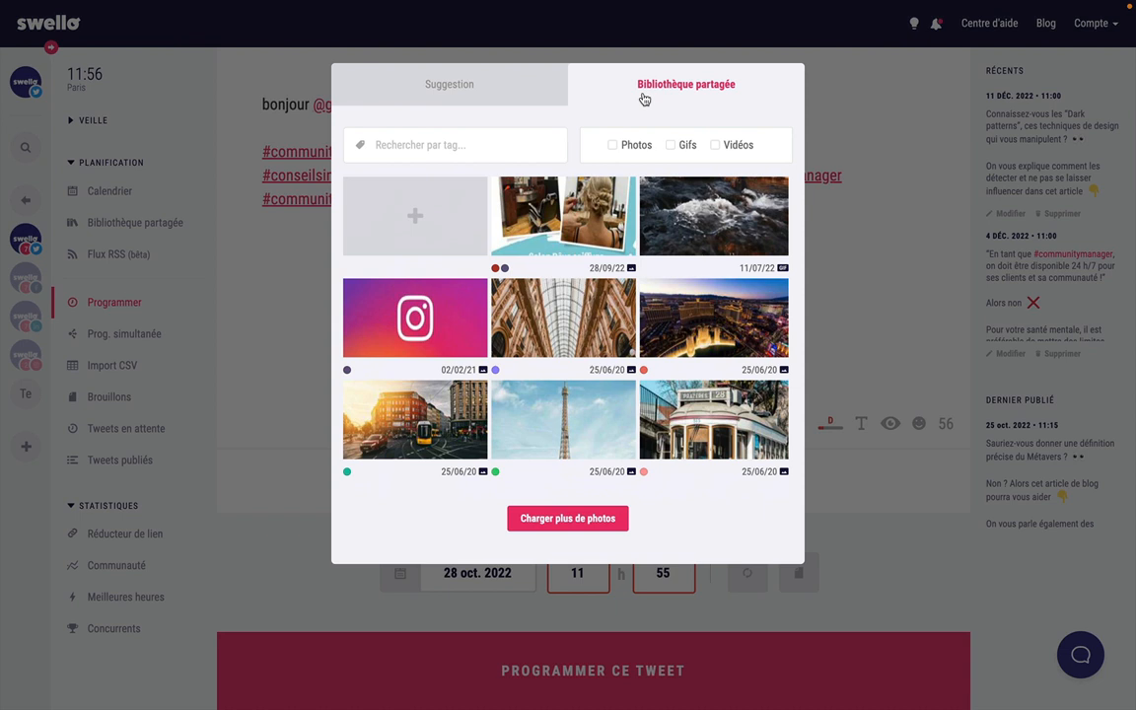
click(510, 142)
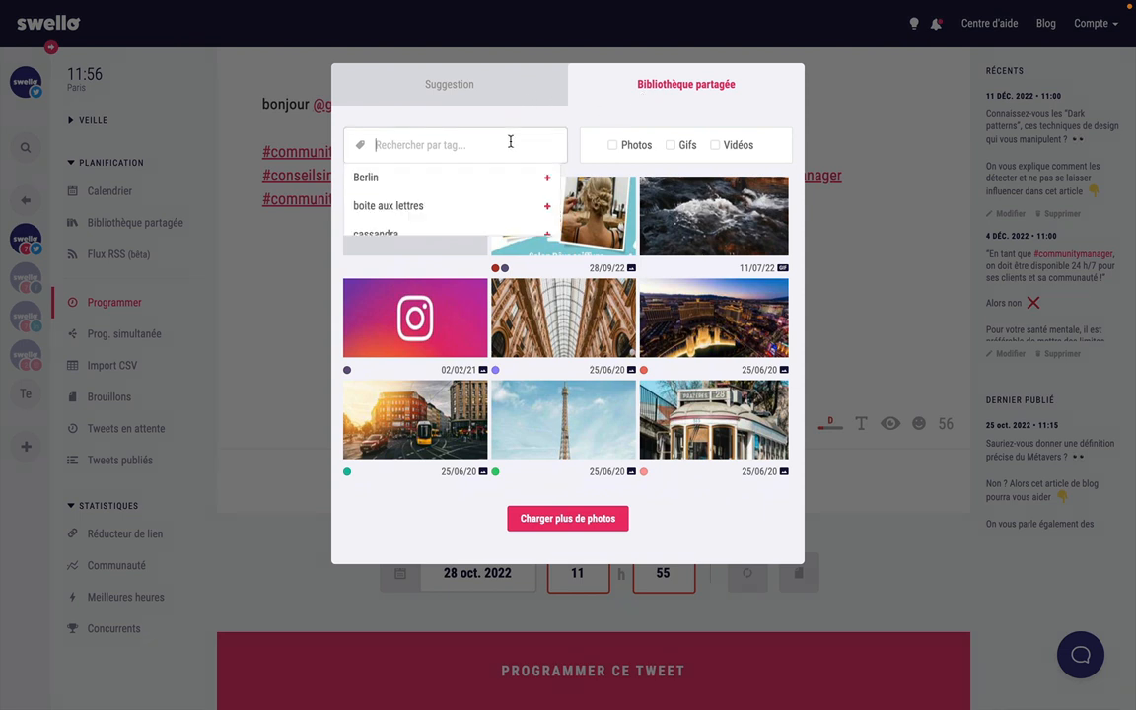
click(832, 284)
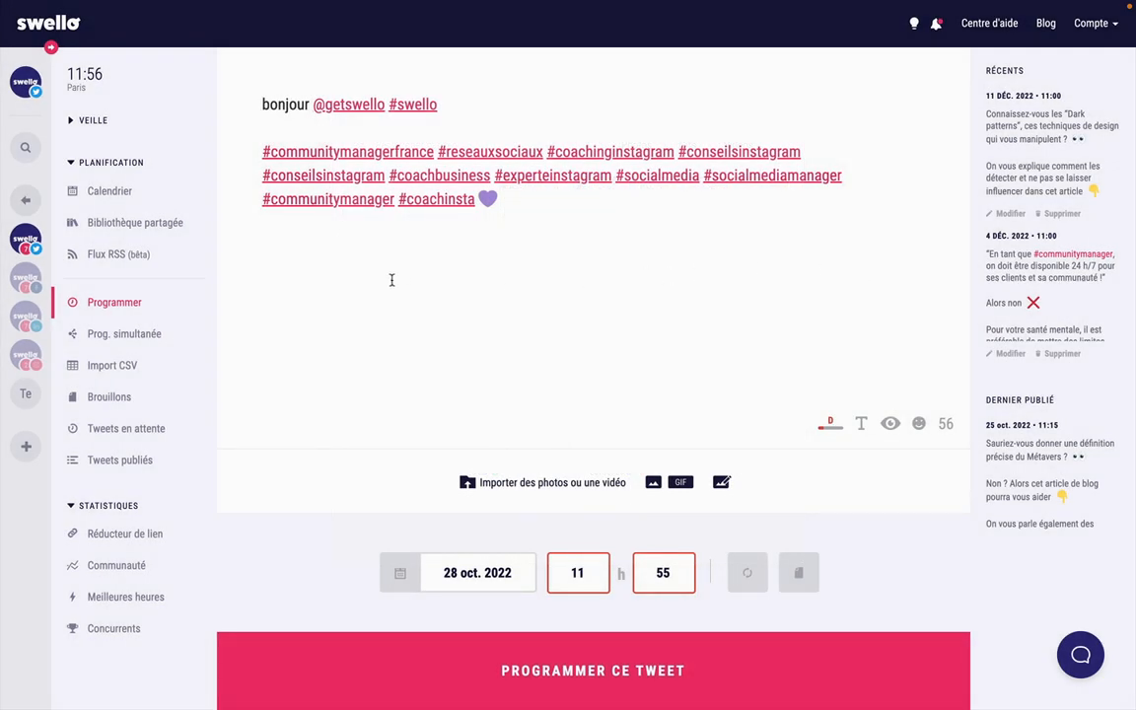
Open the shared library page and examine the tags associated with the hair salon photo.
click(139, 224)
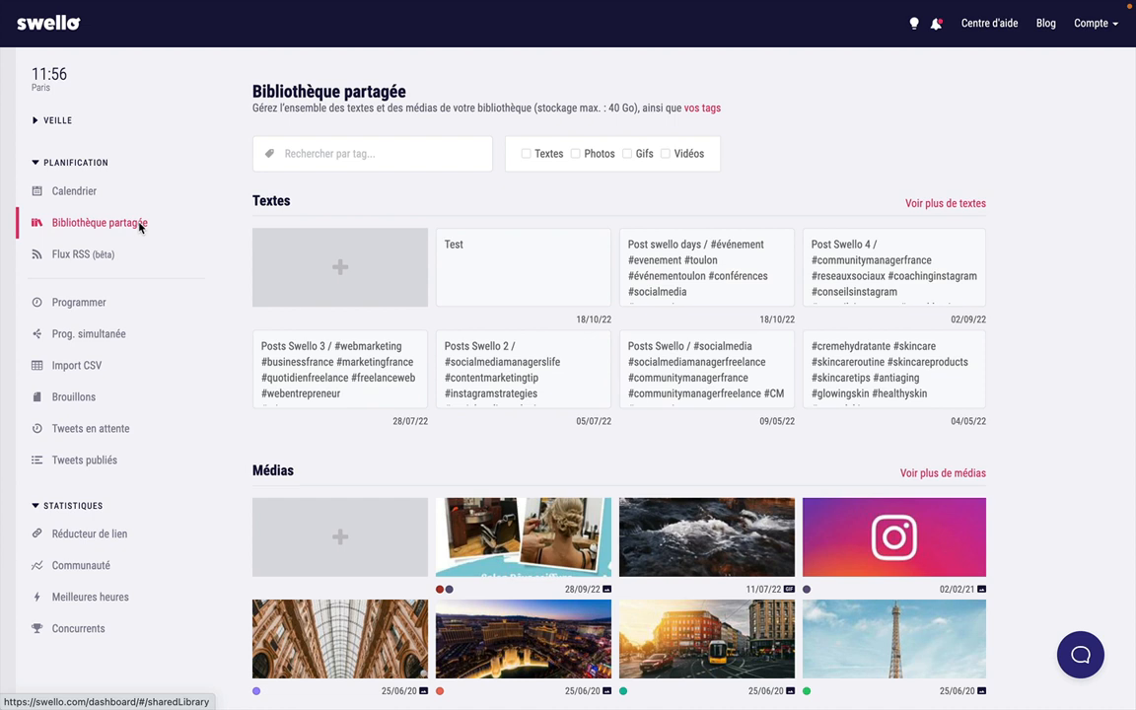
mouse_move(510, 553)
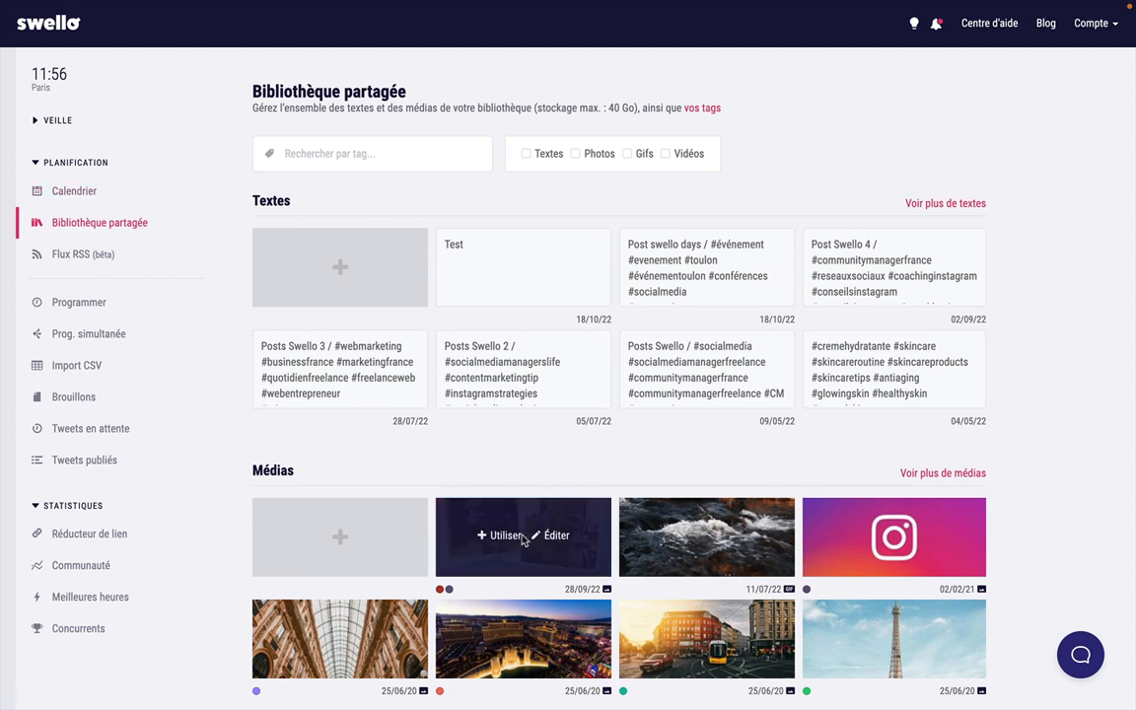
click(548, 540)
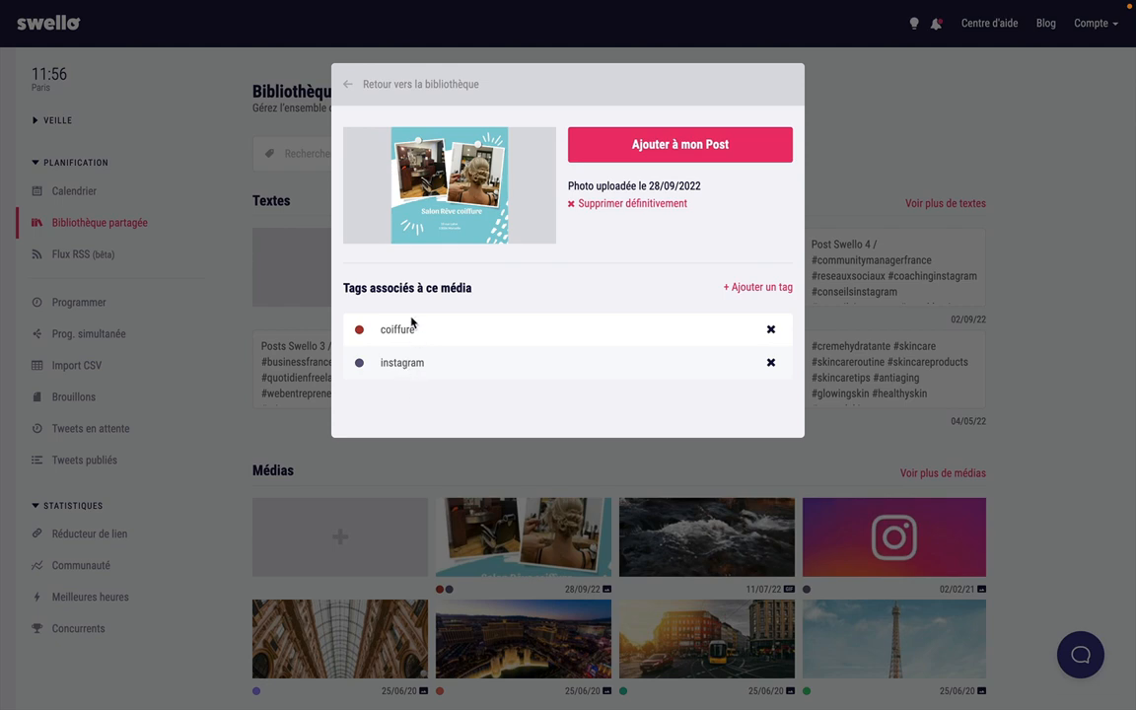
click(182, 317)
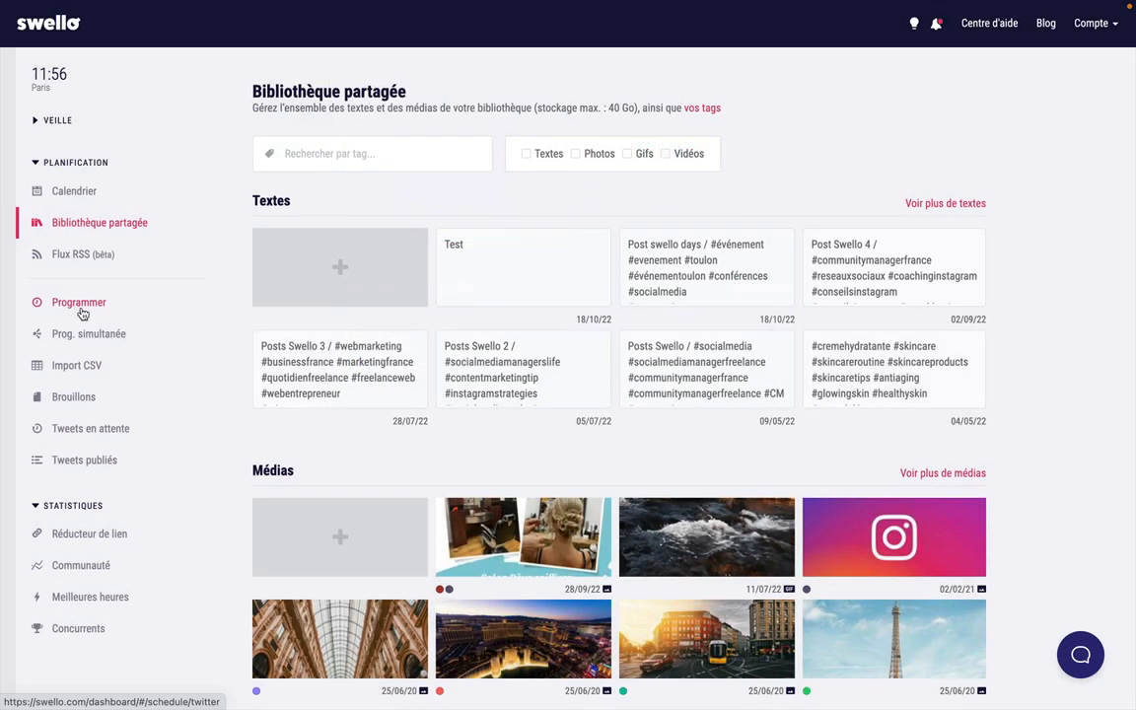
Return to tweet scheduling and filter the shared library media by the "coiffure" tag, without attaching a photo.
click(79, 302)
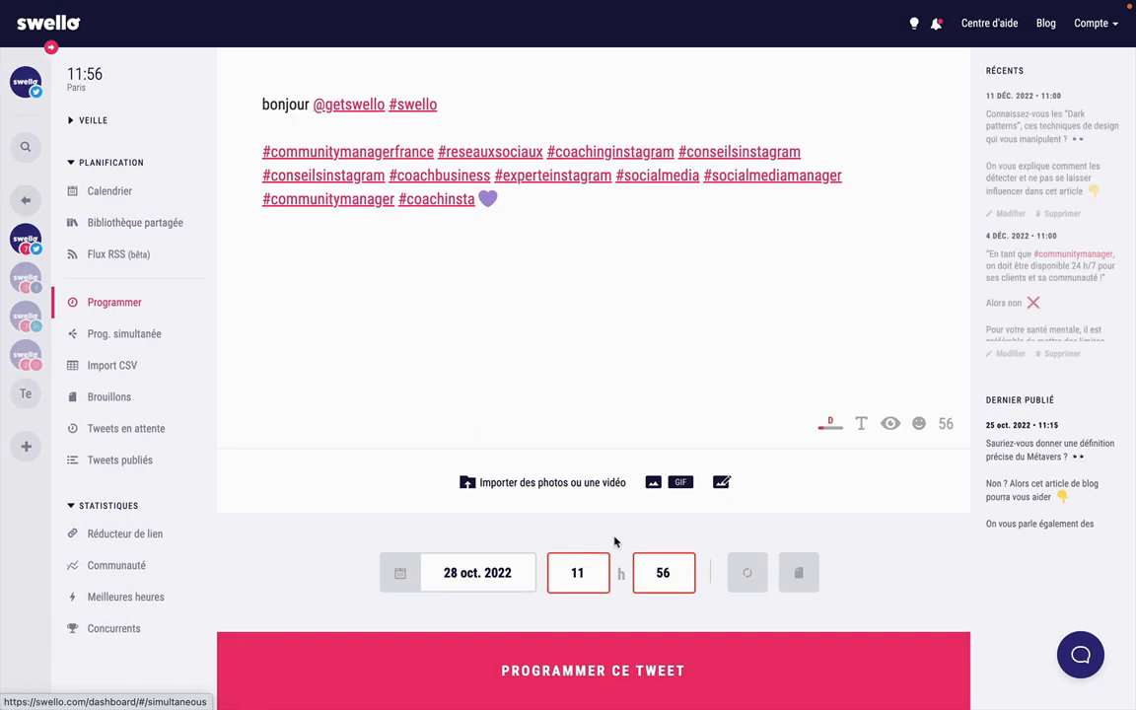
click(653, 481)
click(640, 91)
click(525, 139)
text(coi)
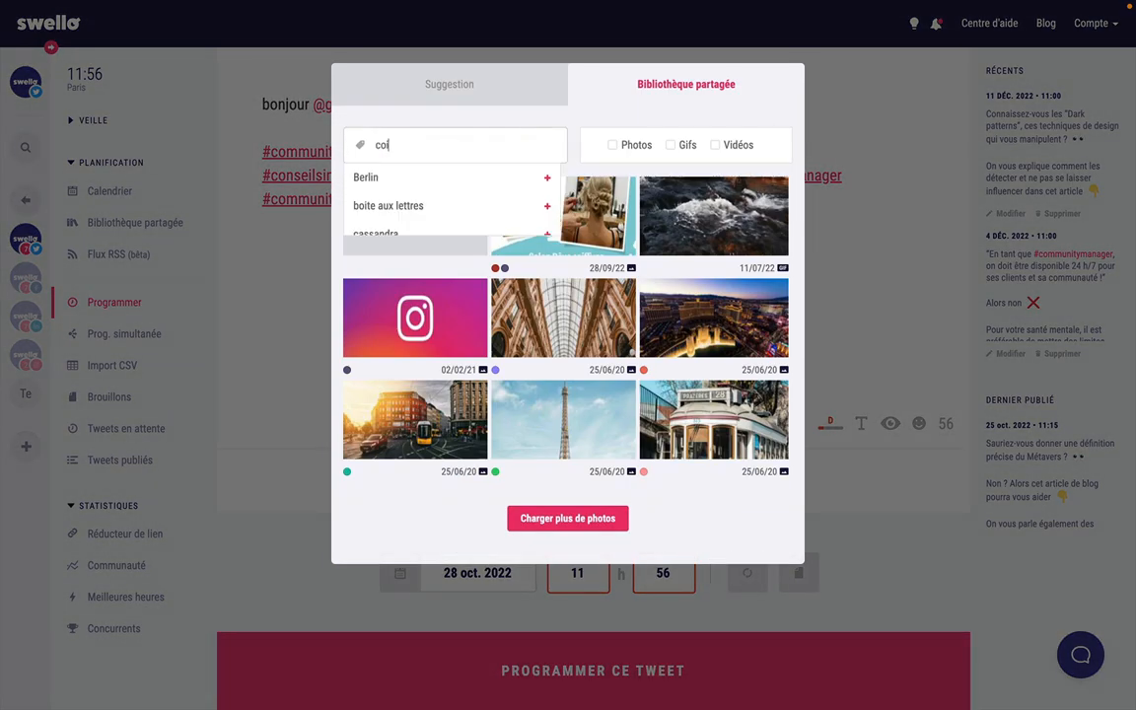
text(ffure)
click(515, 178)
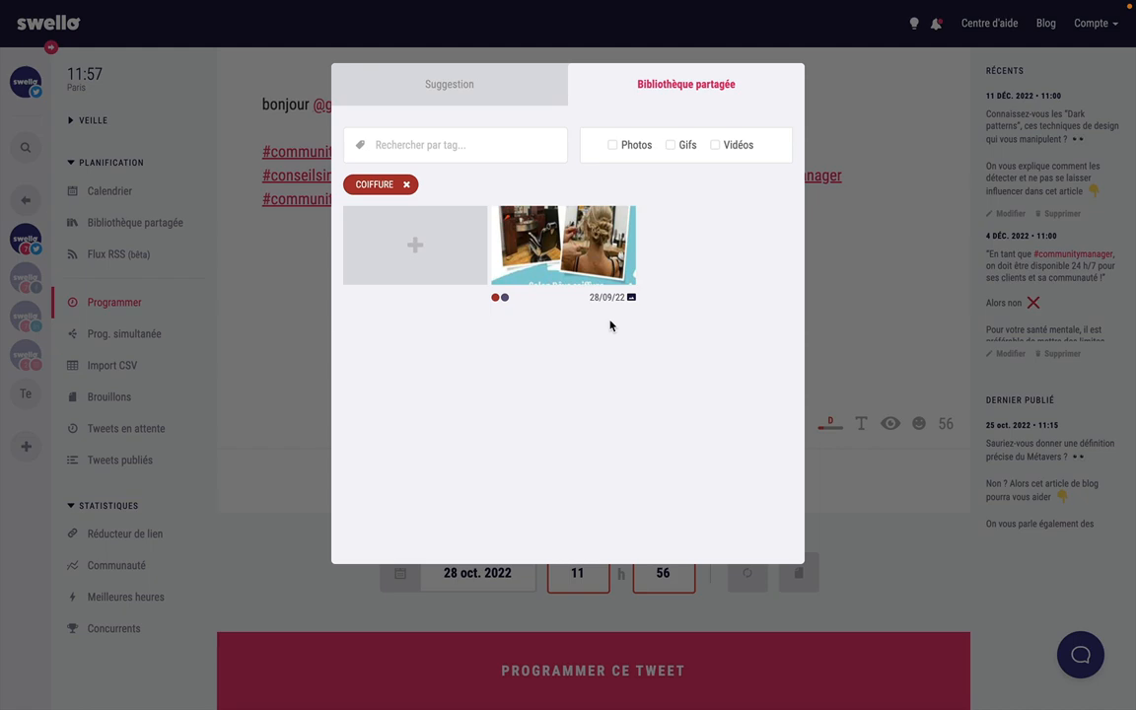
click(824, 297)
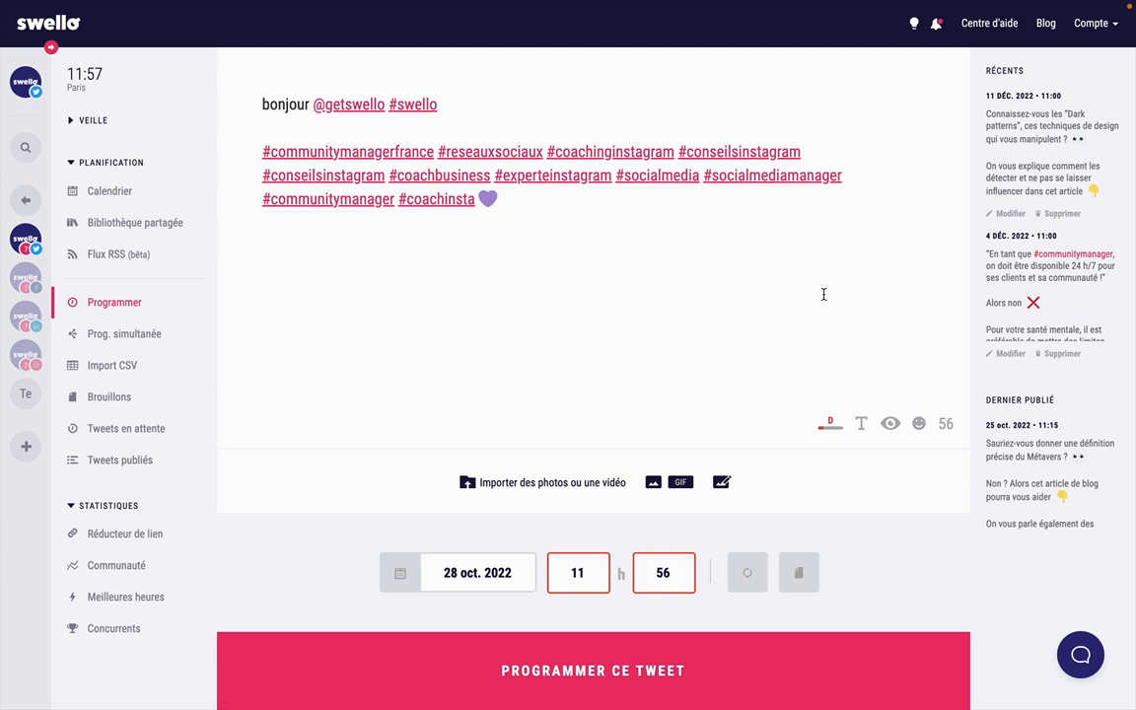
Open the image editor from the tweet, try the Instagram 4:5, Instagram, Story and Linkedin formats, and choose the Facebook format.
click(721, 484)
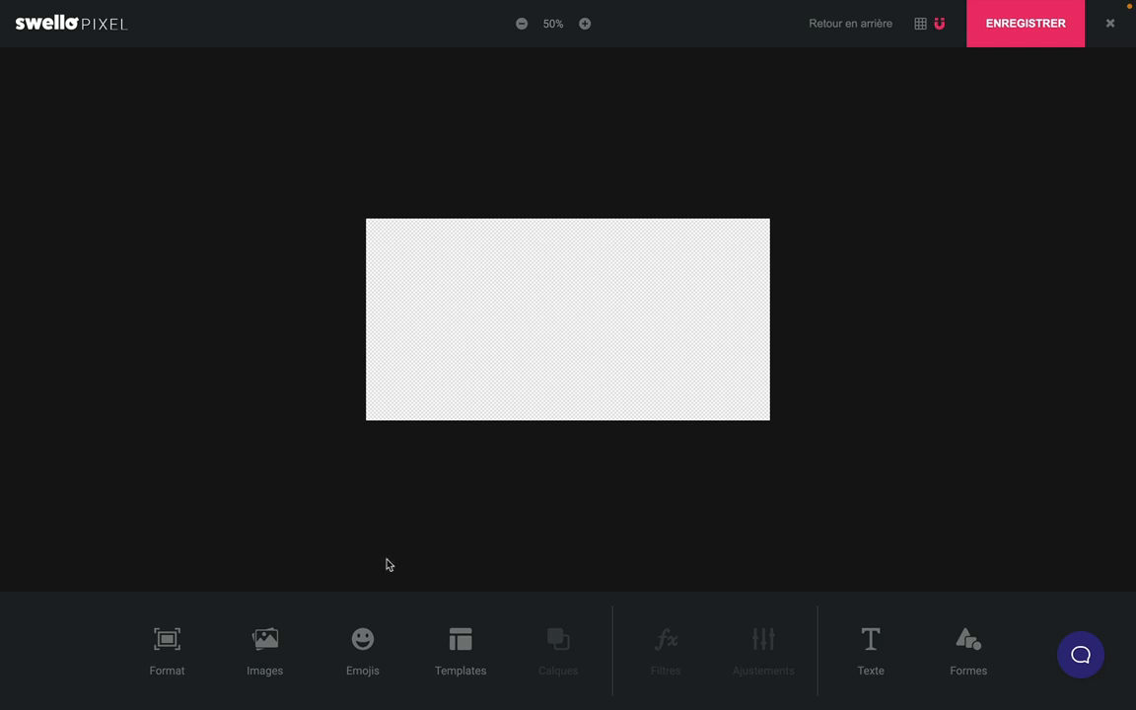
click(183, 639)
click(560, 631)
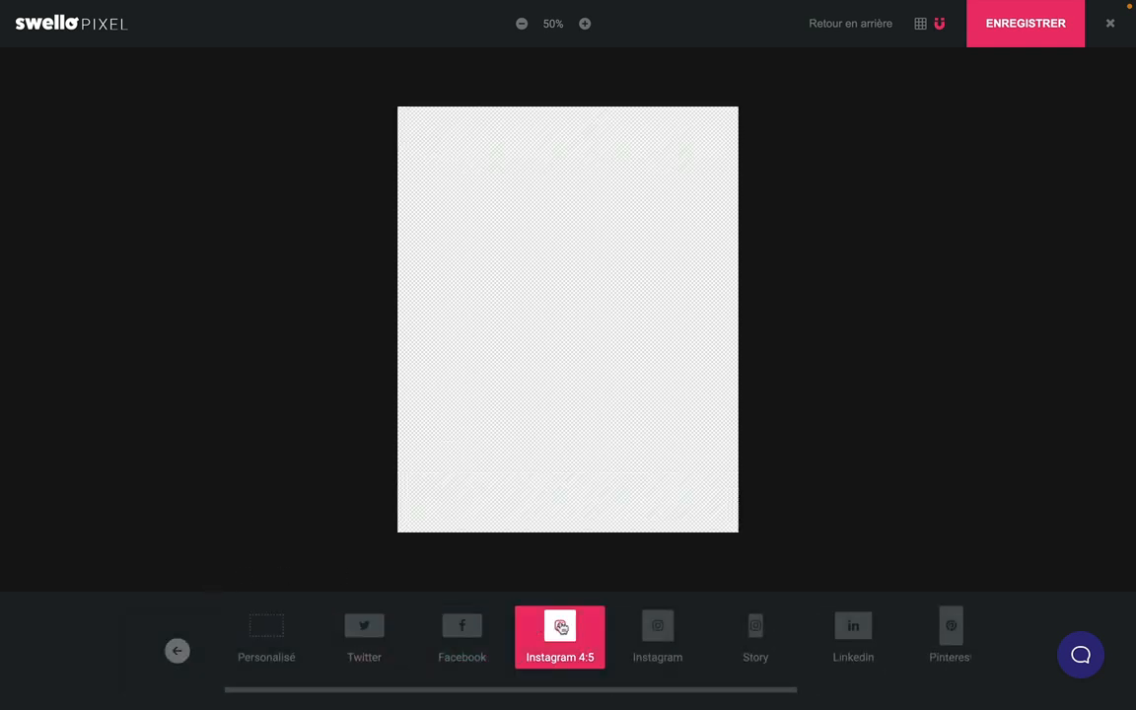
click(657, 629)
click(755, 631)
click(850, 632)
click(462, 655)
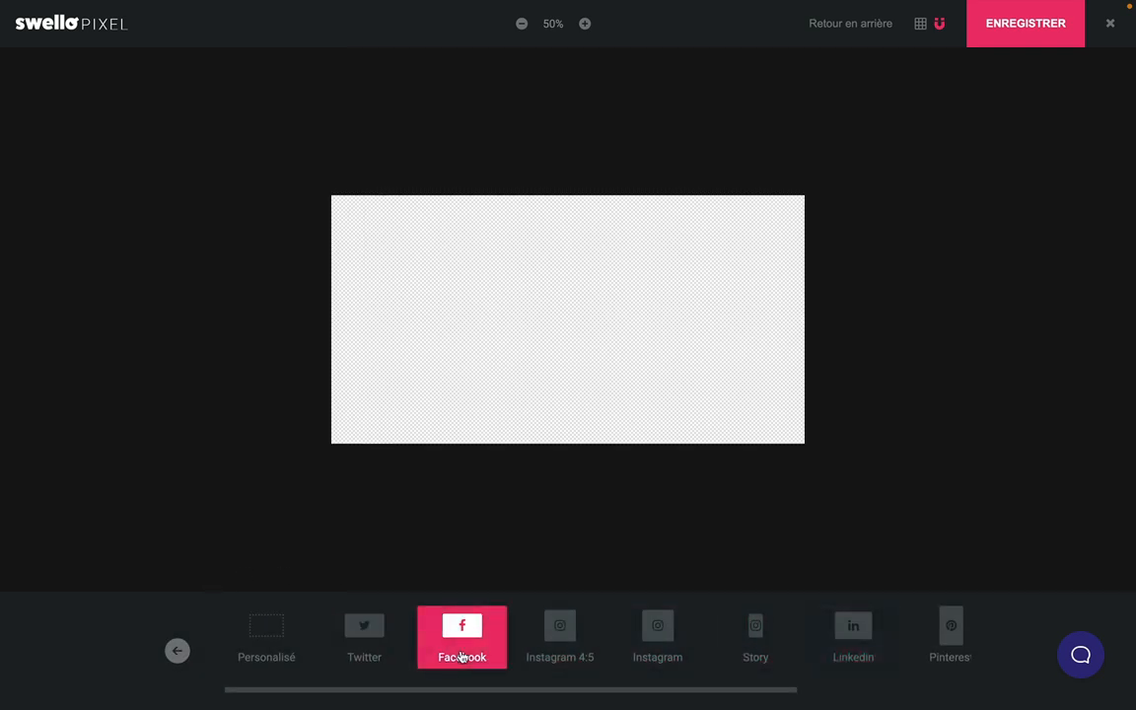
click(183, 655)
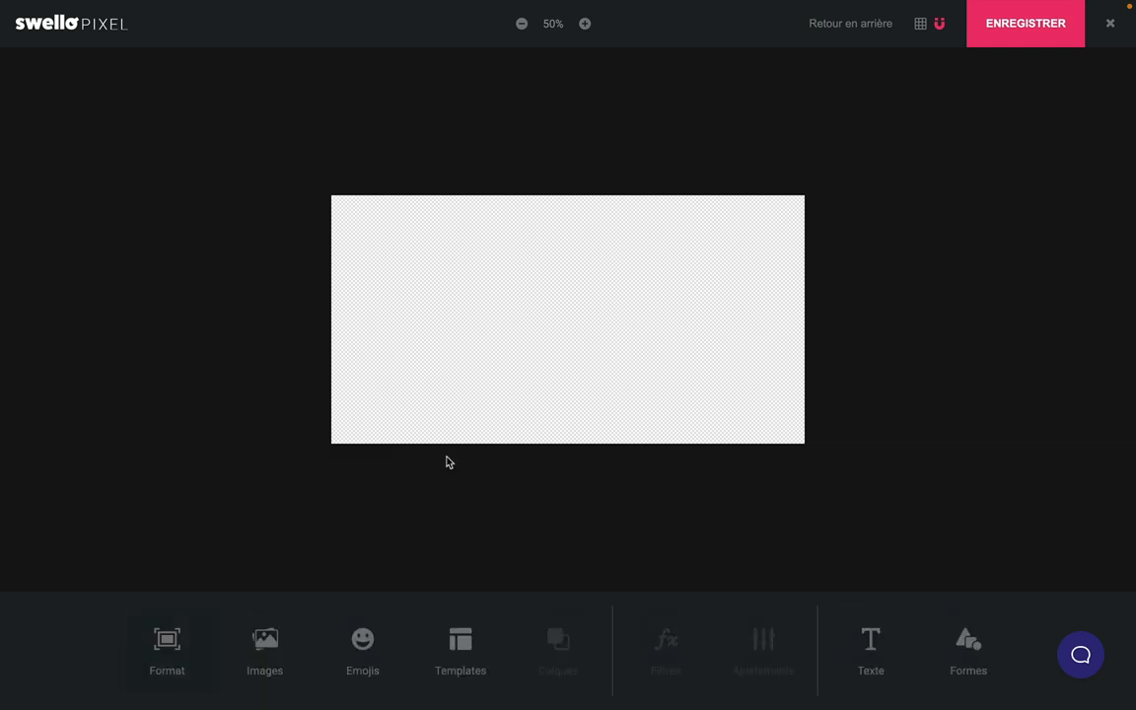
Insert the suggested Windows (Unsplash) desk photo into the canvas and fit it to the canvas width.
click(264, 651)
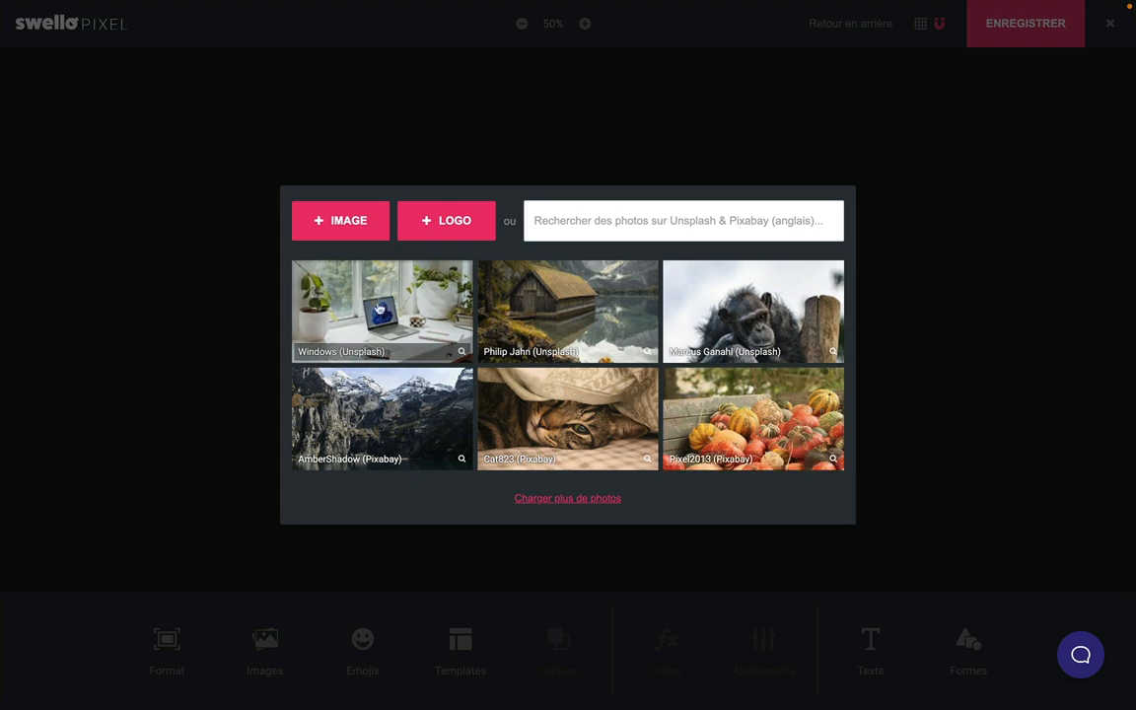
click(385, 304)
click(763, 649)
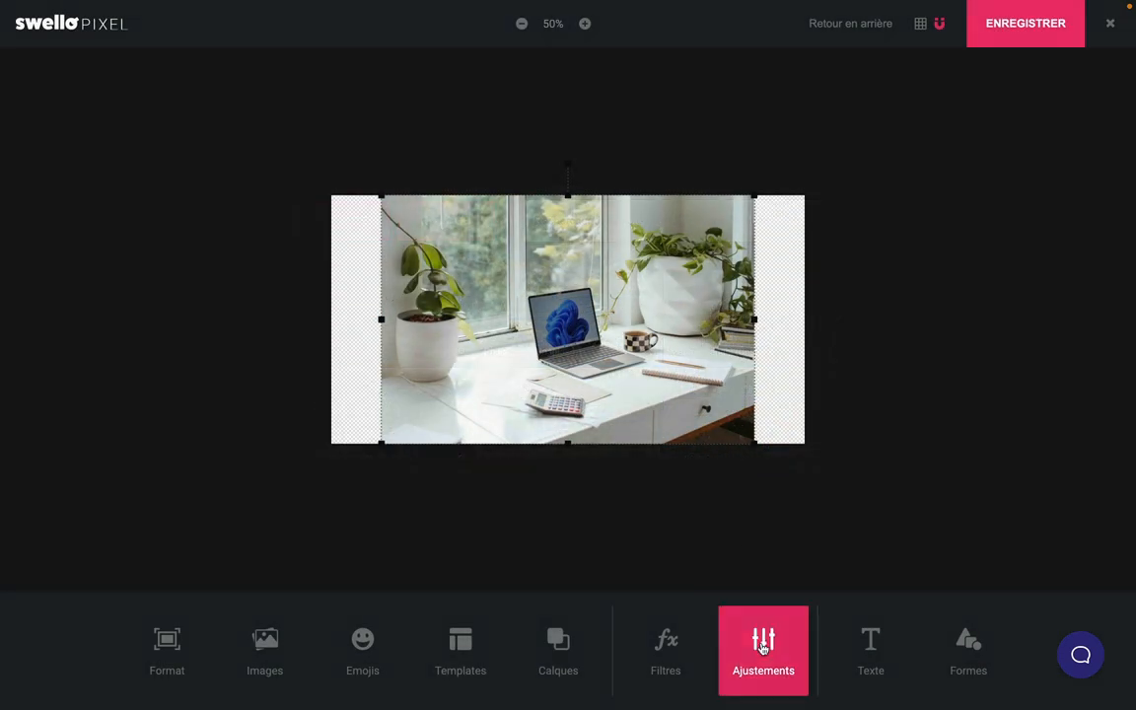
click(751, 651)
click(903, 668)
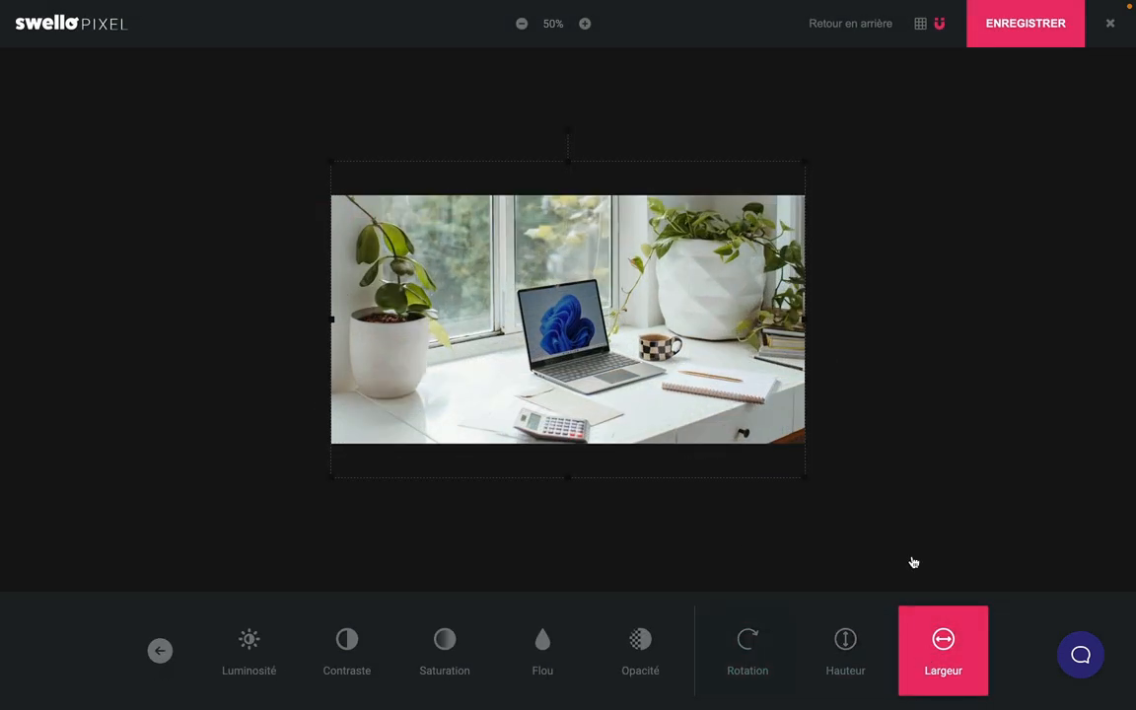
Shift the desk photo slightly upward on the canvas and choose the Luminosité adjustment.
drag(663, 325, 664, 312)
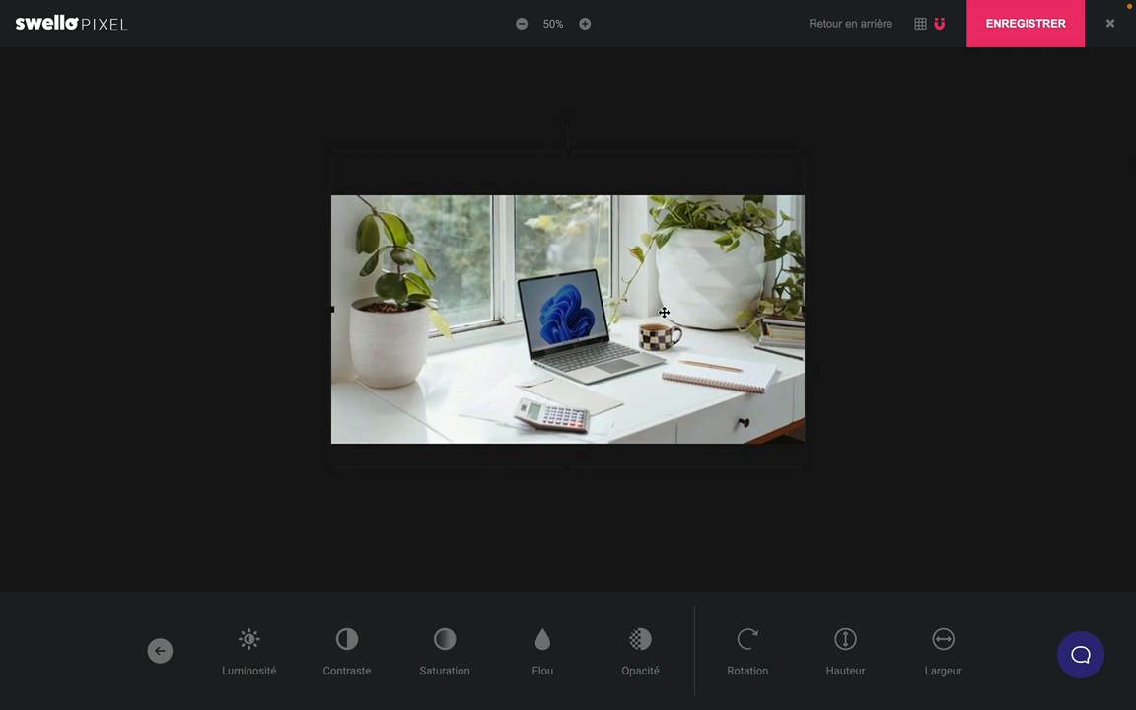
click(1037, 364)
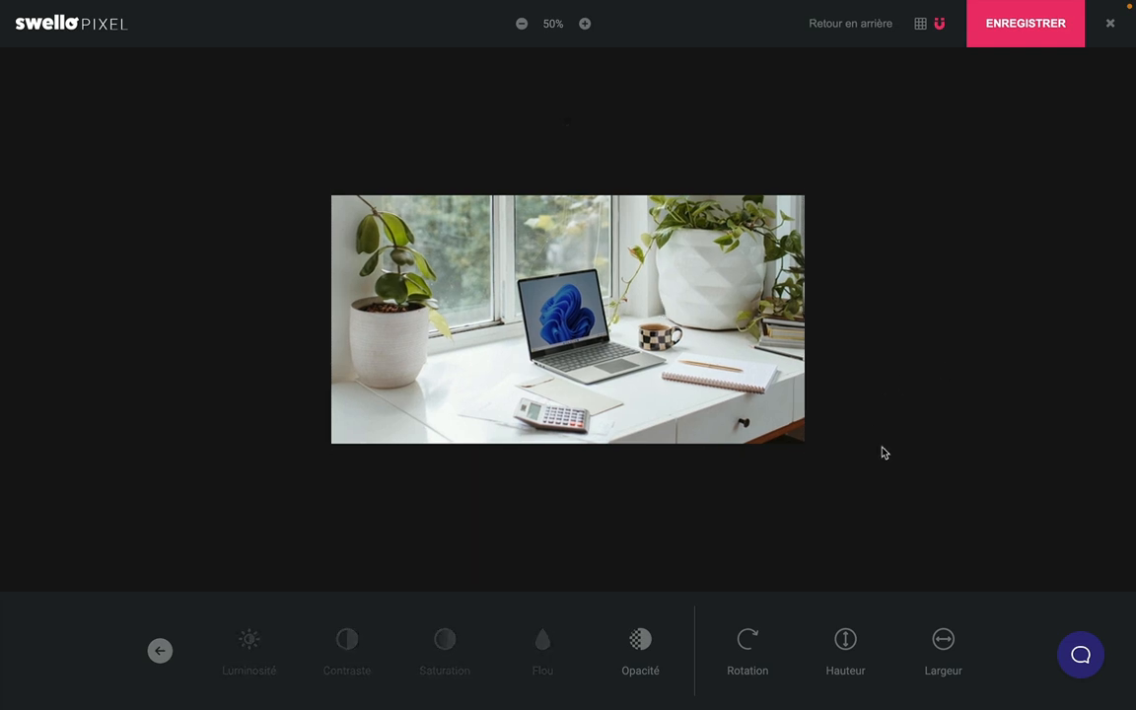
click(564, 336)
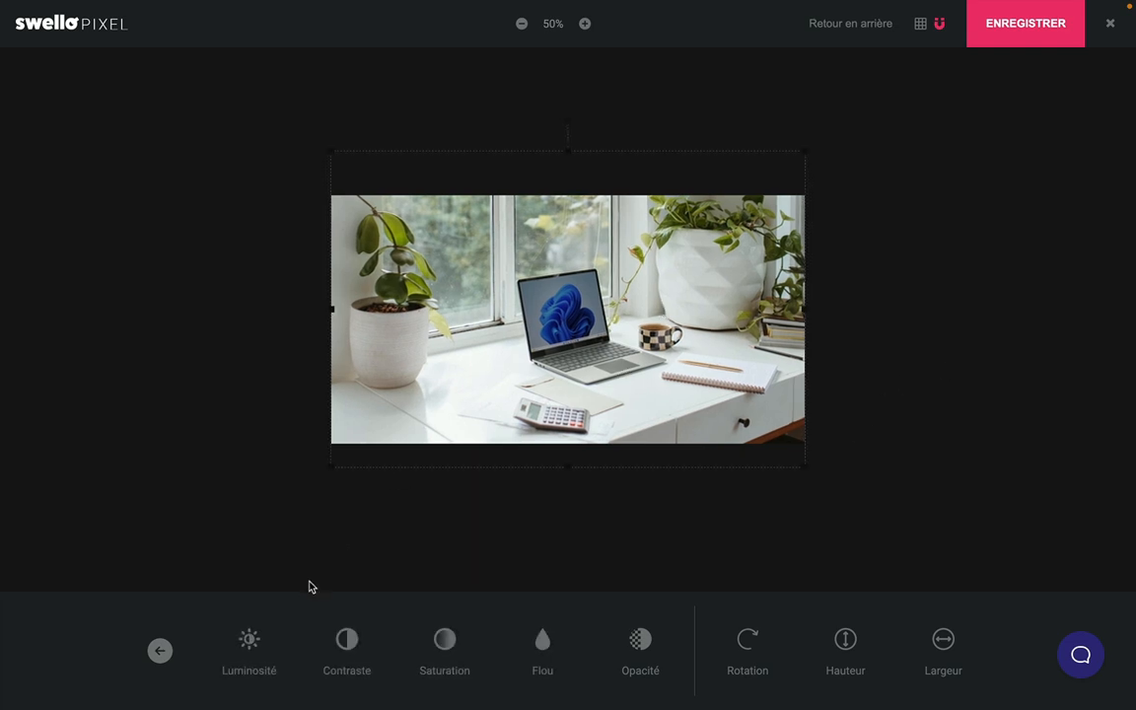
click(272, 664)
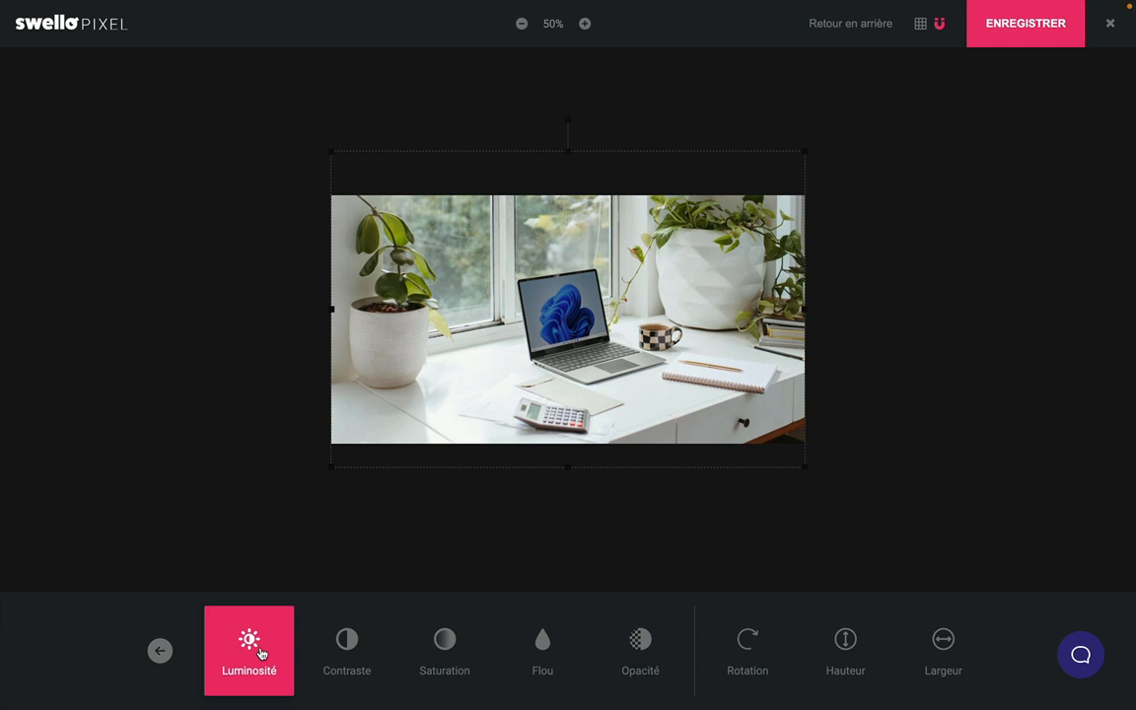
Try the Umbrella and Dallas filters on the desk photo and choose the NewYork filter.
click(160, 651)
click(668, 646)
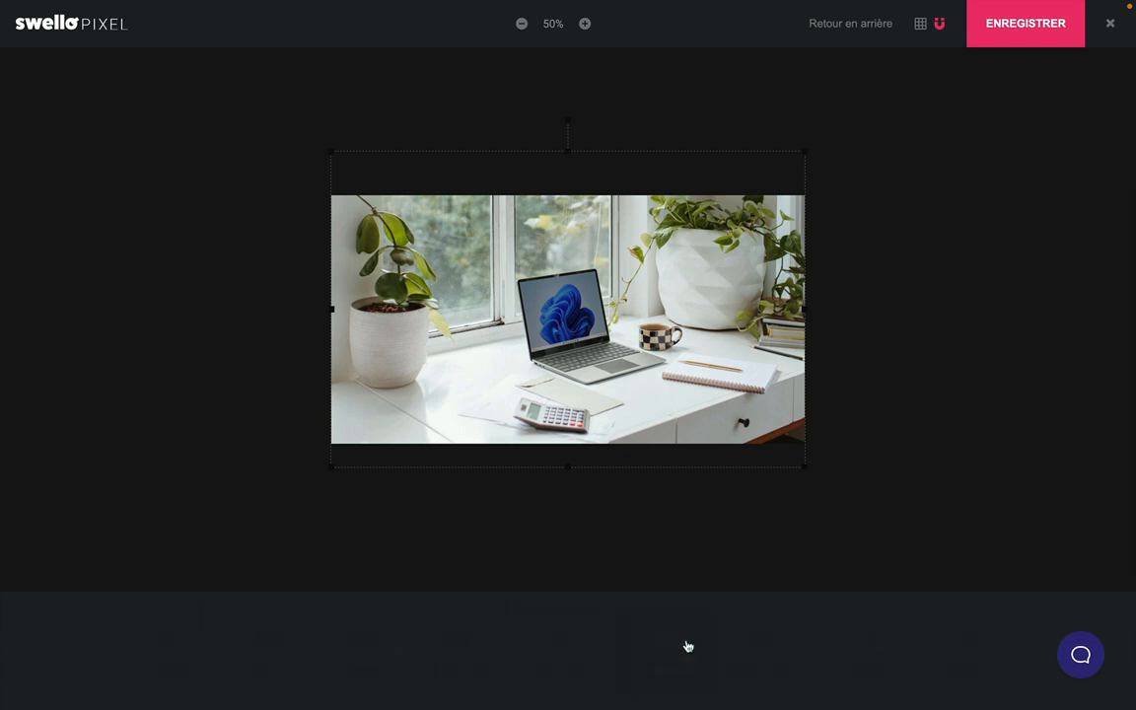
scroll(856, 669, right, 1)
click(905, 659)
click(814, 658)
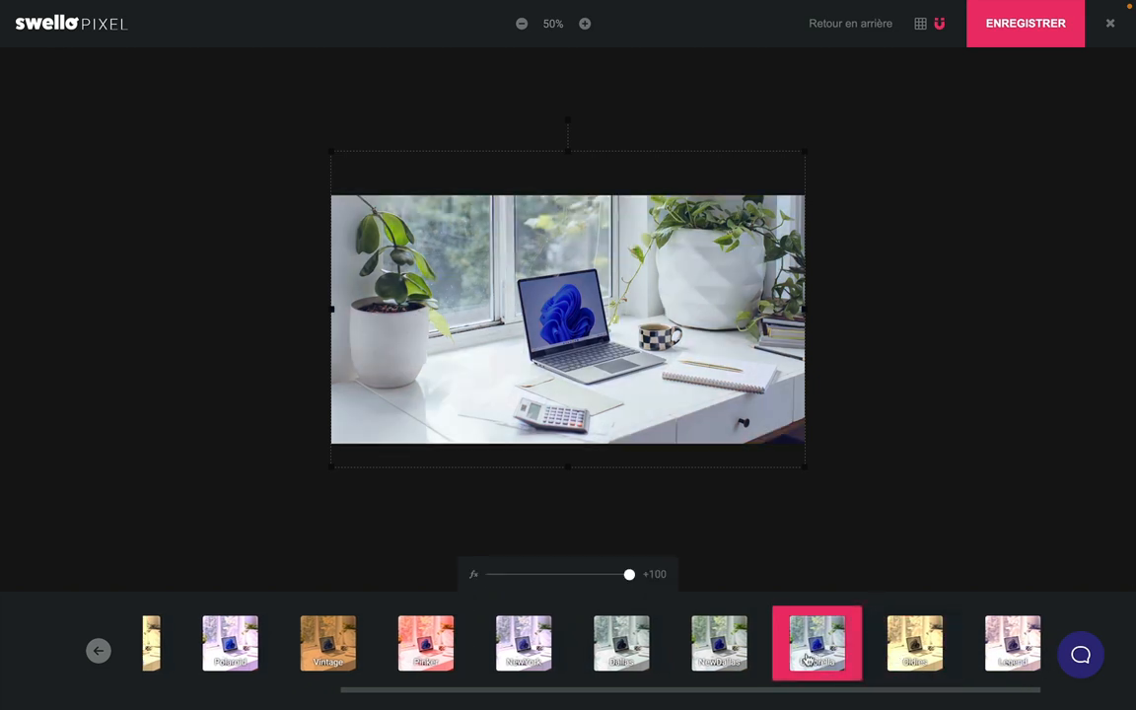
click(722, 655)
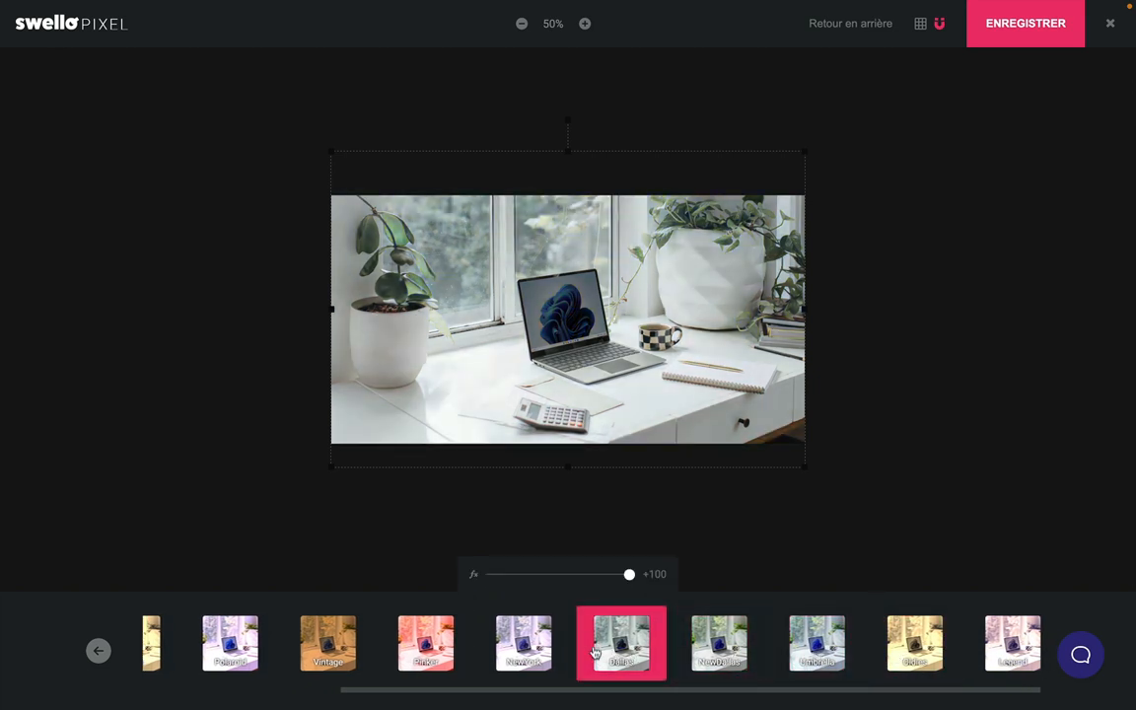
click(545, 646)
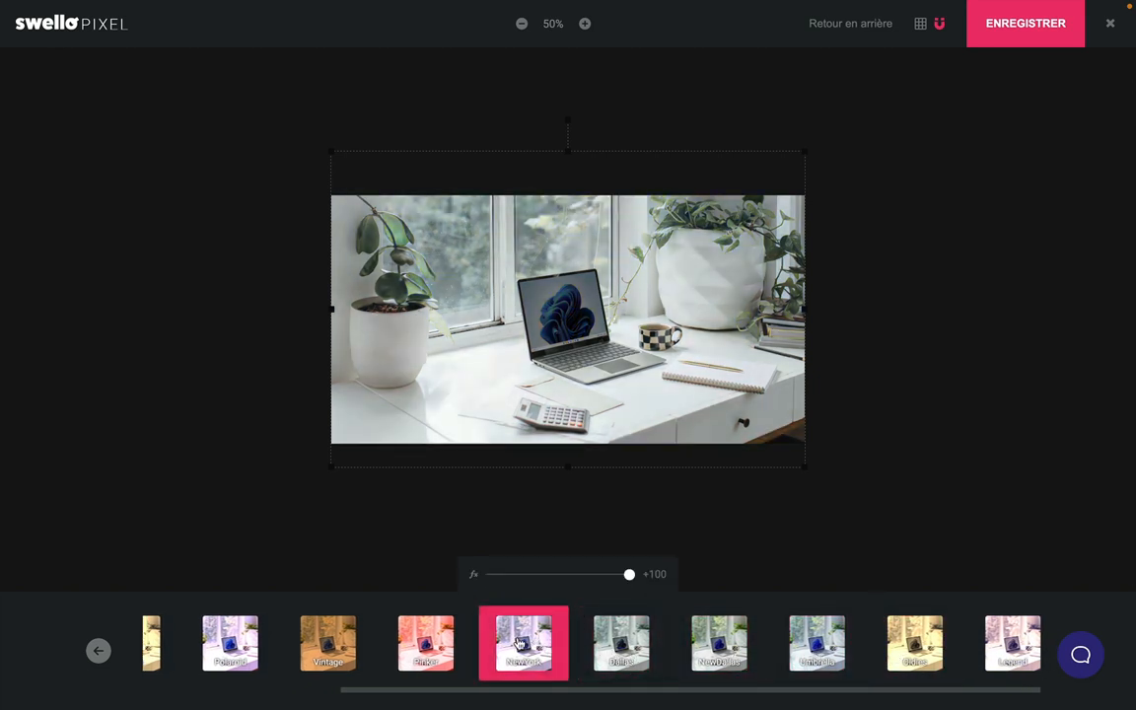
click(98, 653)
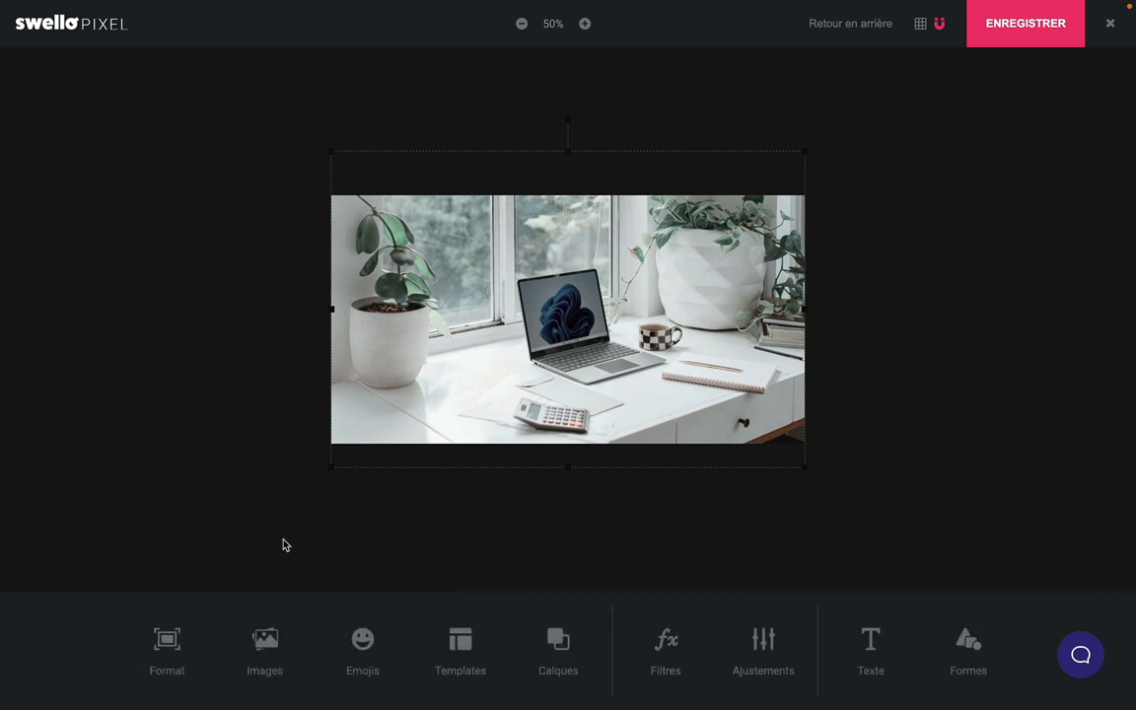
Load the Nouveauté template and nudge its food photo up and to the right, along with the opening quotation mark.
click(465, 658)
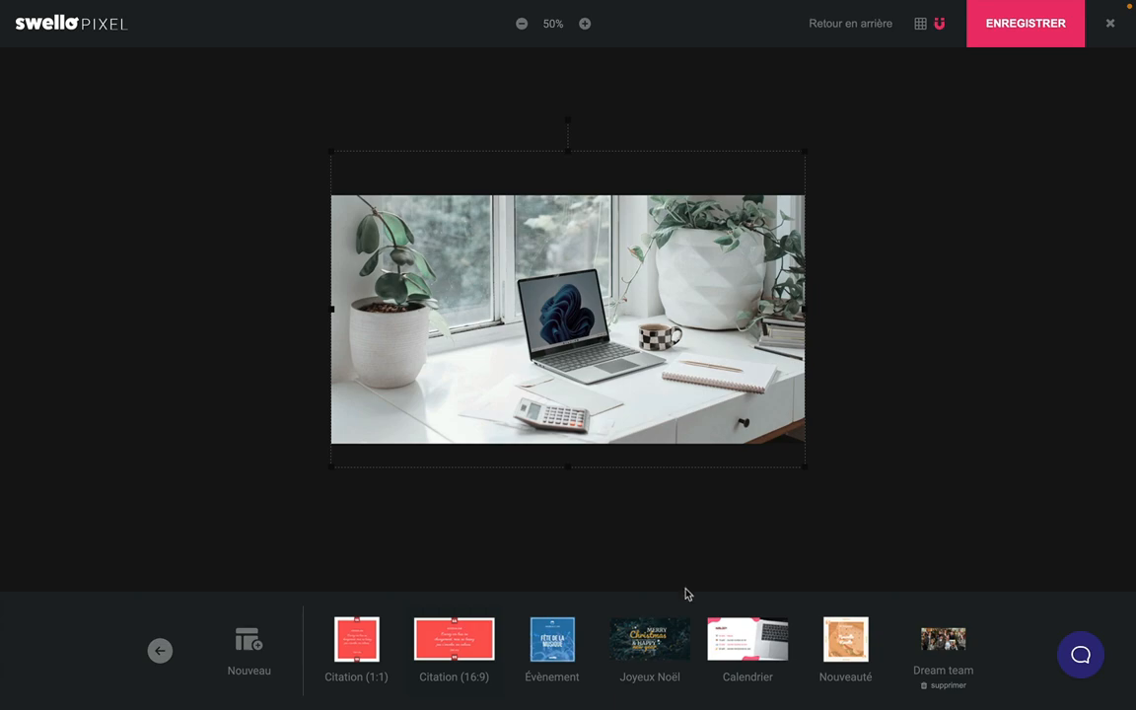
click(845, 641)
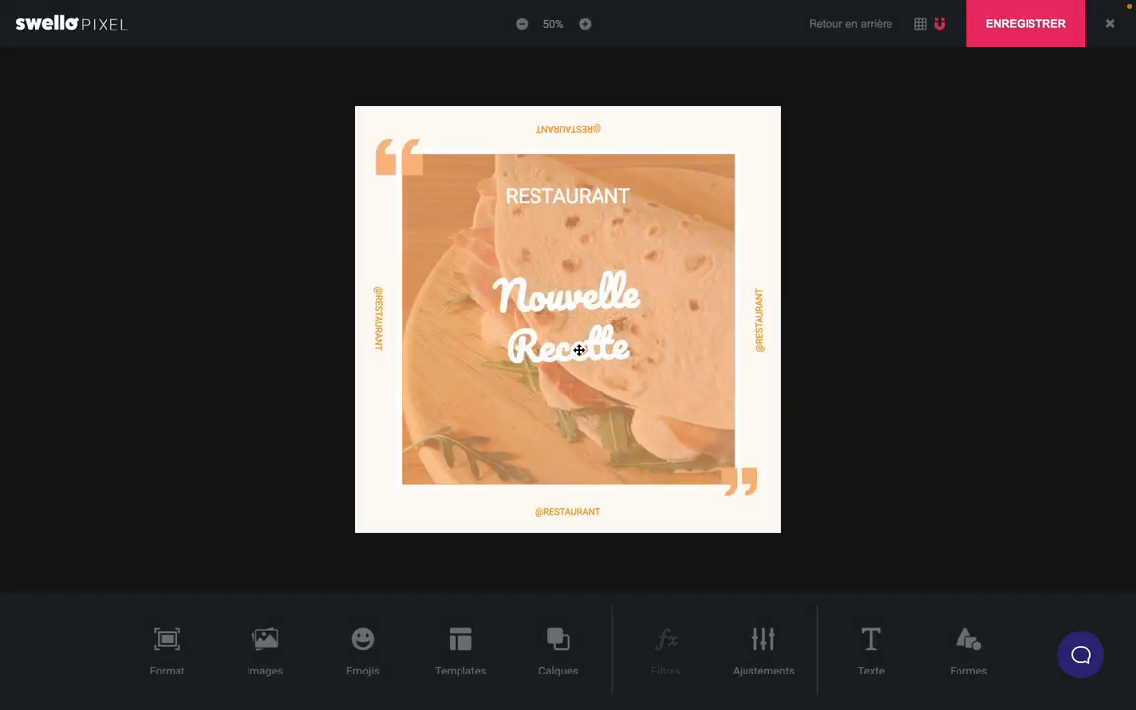
click(580, 344)
click(639, 352)
drag(632, 351, 534, 308)
click(661, 354)
click(682, 258)
drag(580, 249, 598, 242)
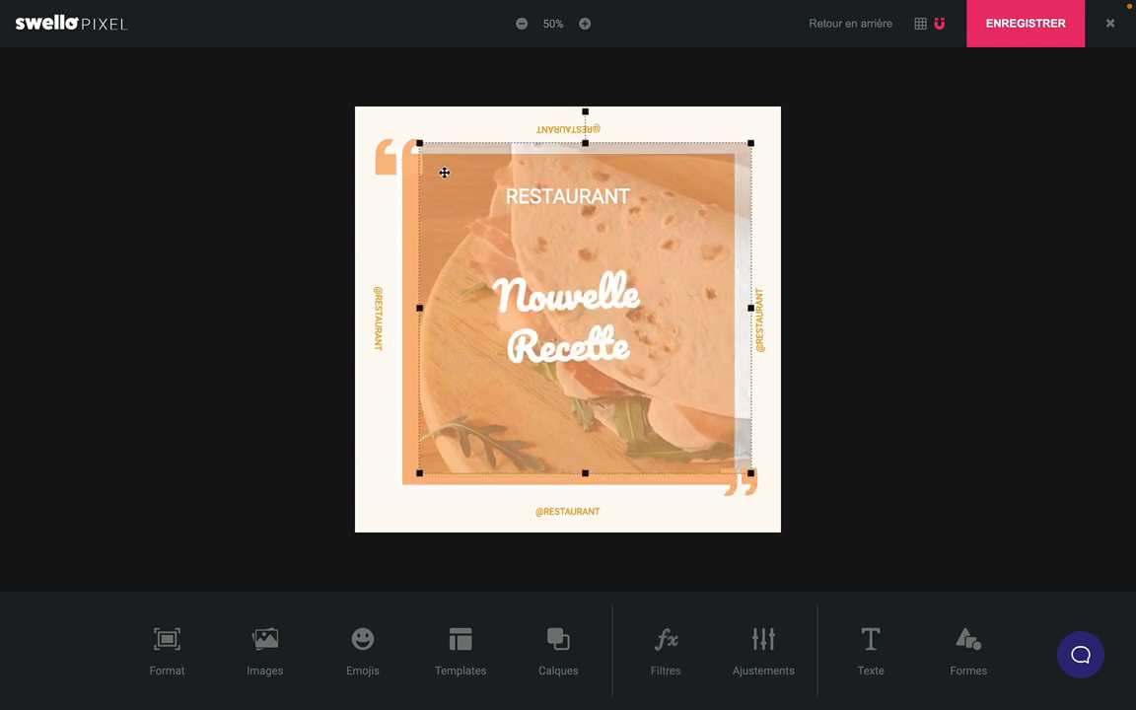
click(400, 154)
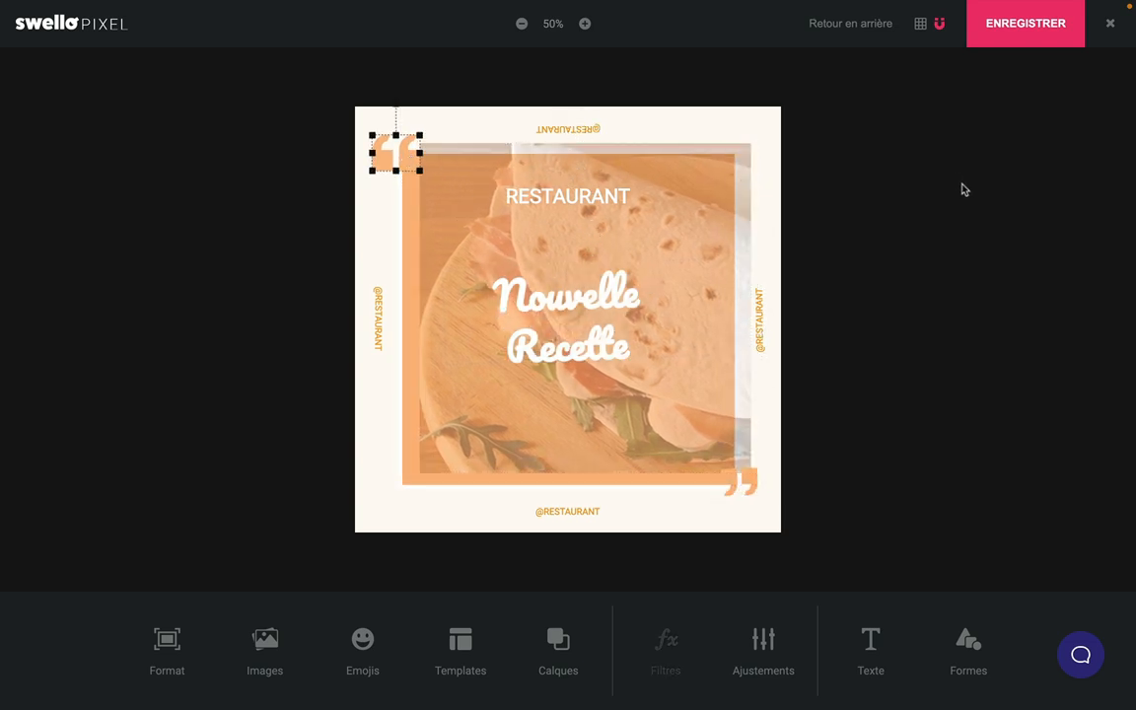
Attach the visual to the post without saving it to the library, and preview the tweet.
mouse_move(997, 45)
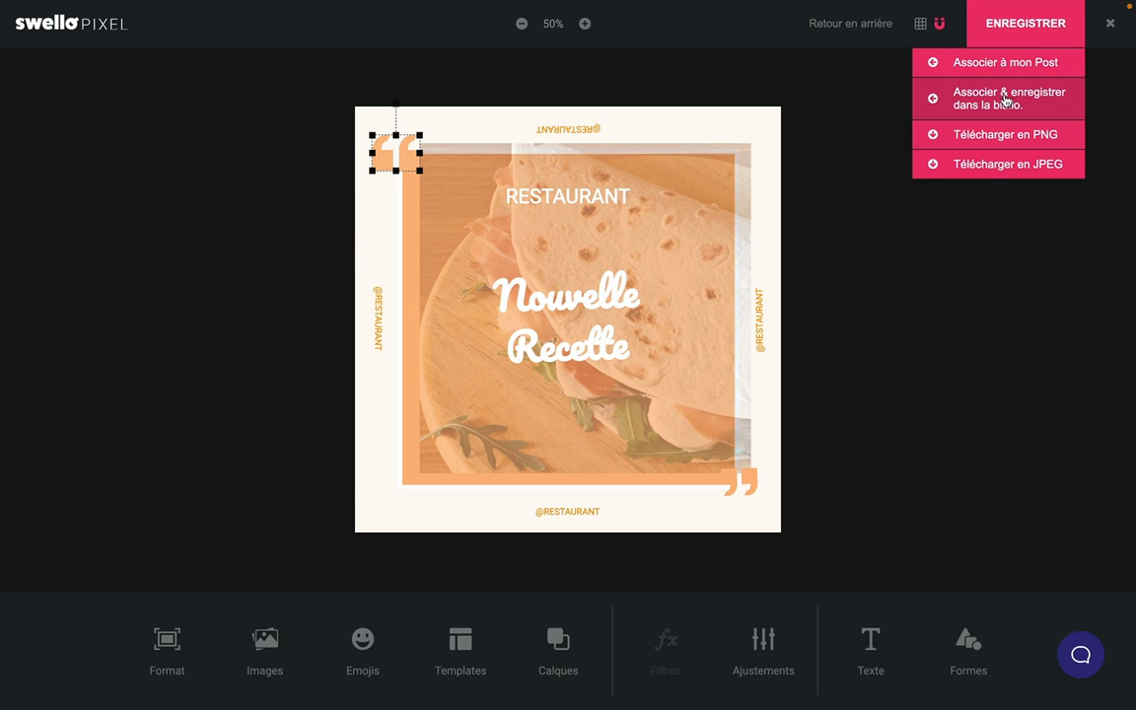
click(1008, 62)
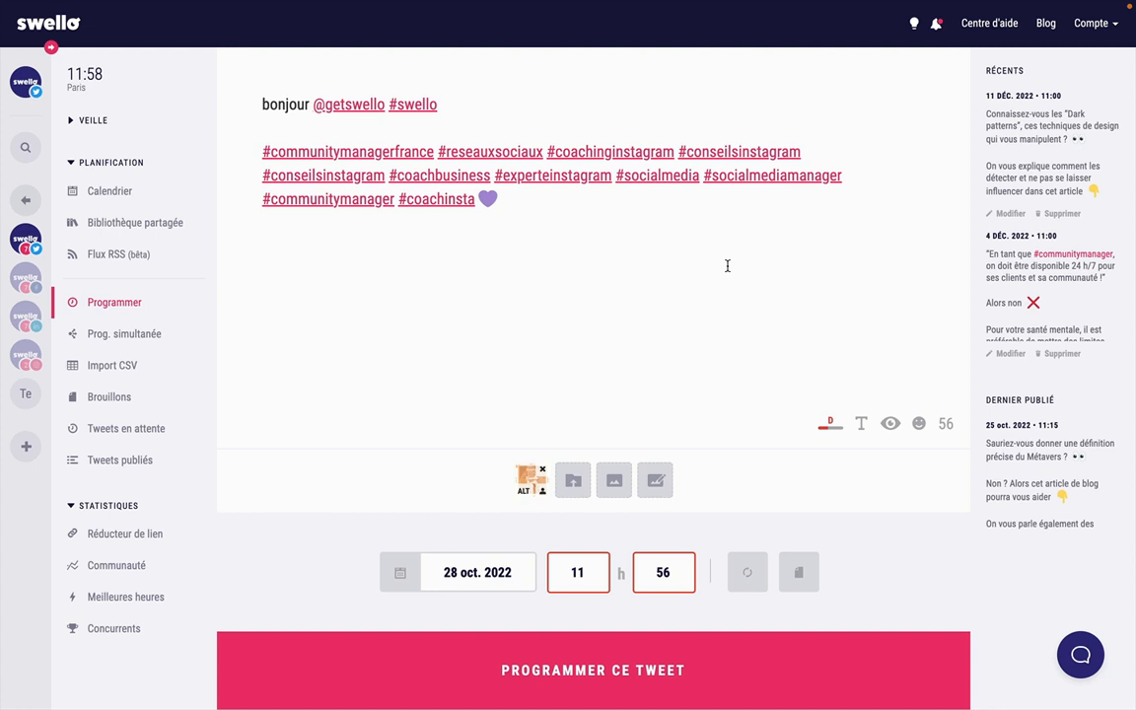
click(890, 423)
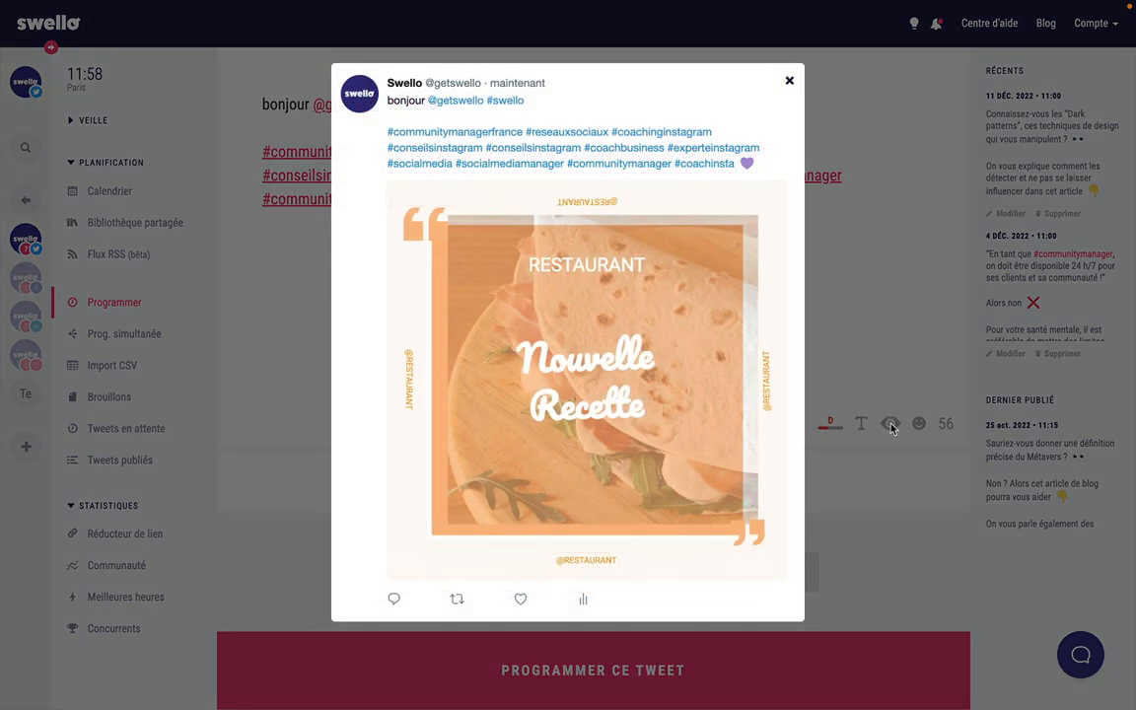
click(872, 377)
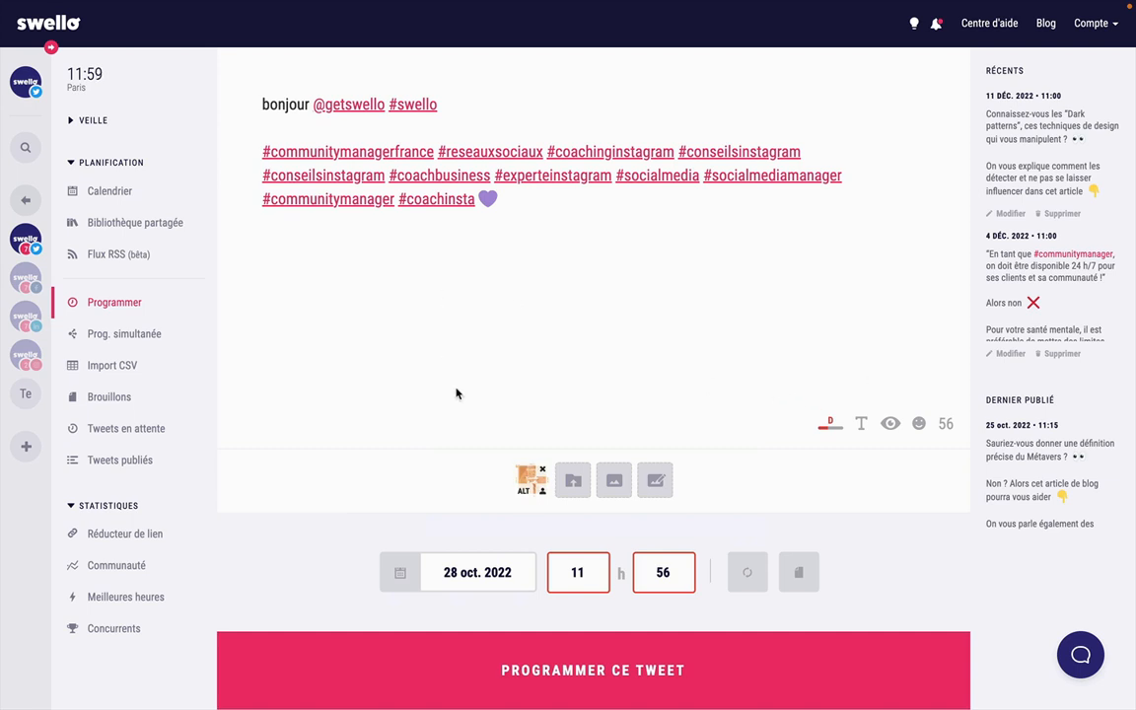
View the attached image's alternative text and Twitter profile identification options, leaving both empty.
click(528, 493)
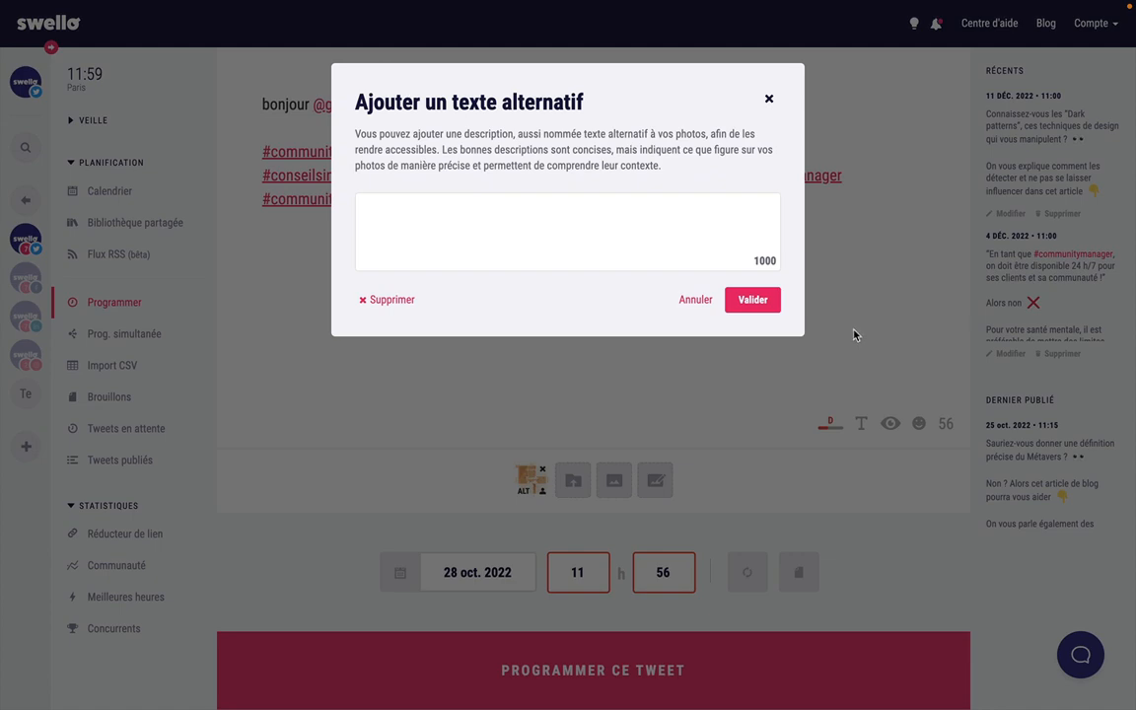
click(856, 333)
click(542, 491)
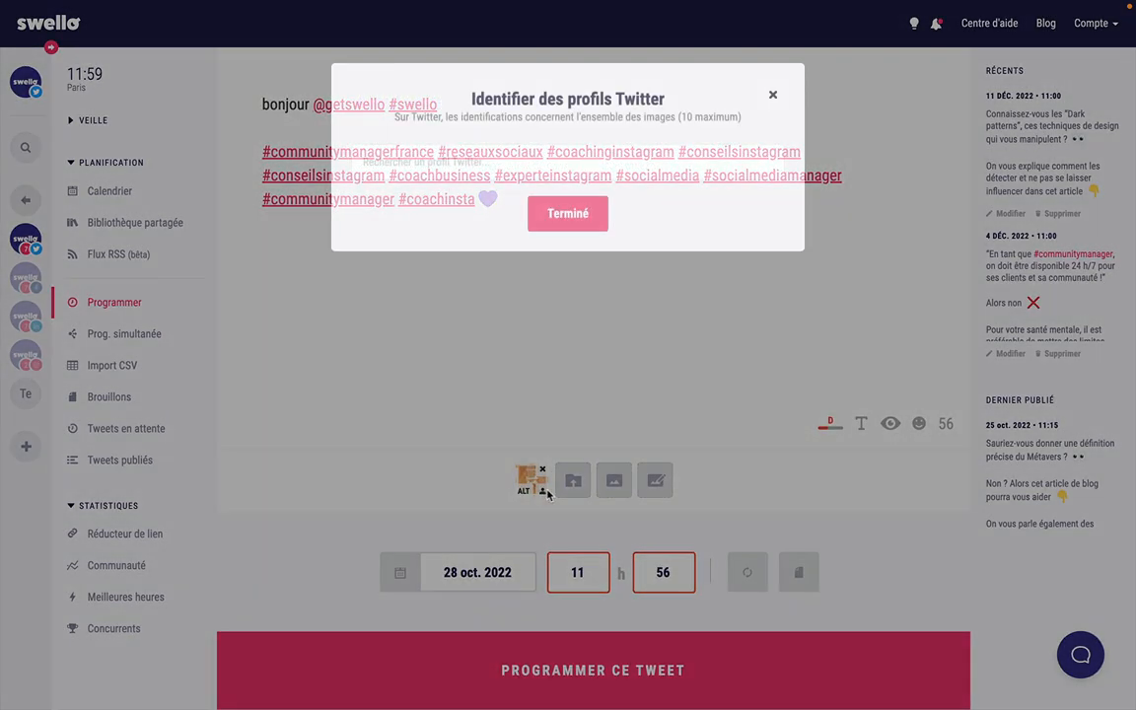
click(750, 316)
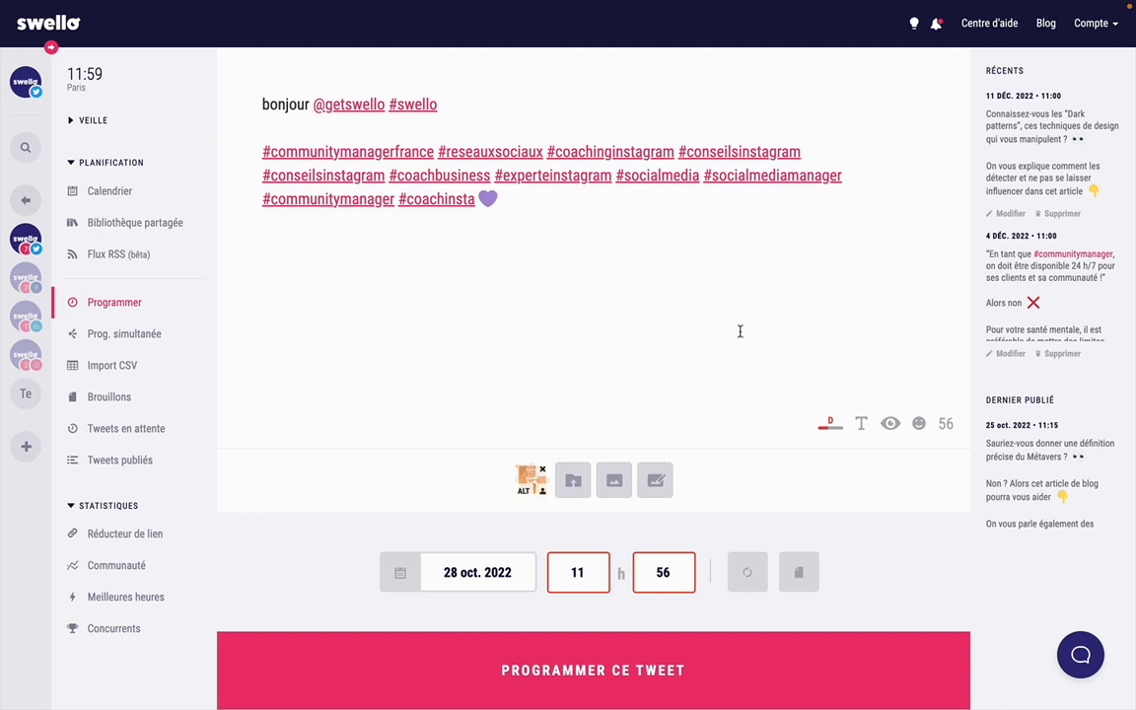
Compare the tweet's Quality Grade details before and after rescheduling it to 29 oct. 2022 at 09 h 38.
click(831, 430)
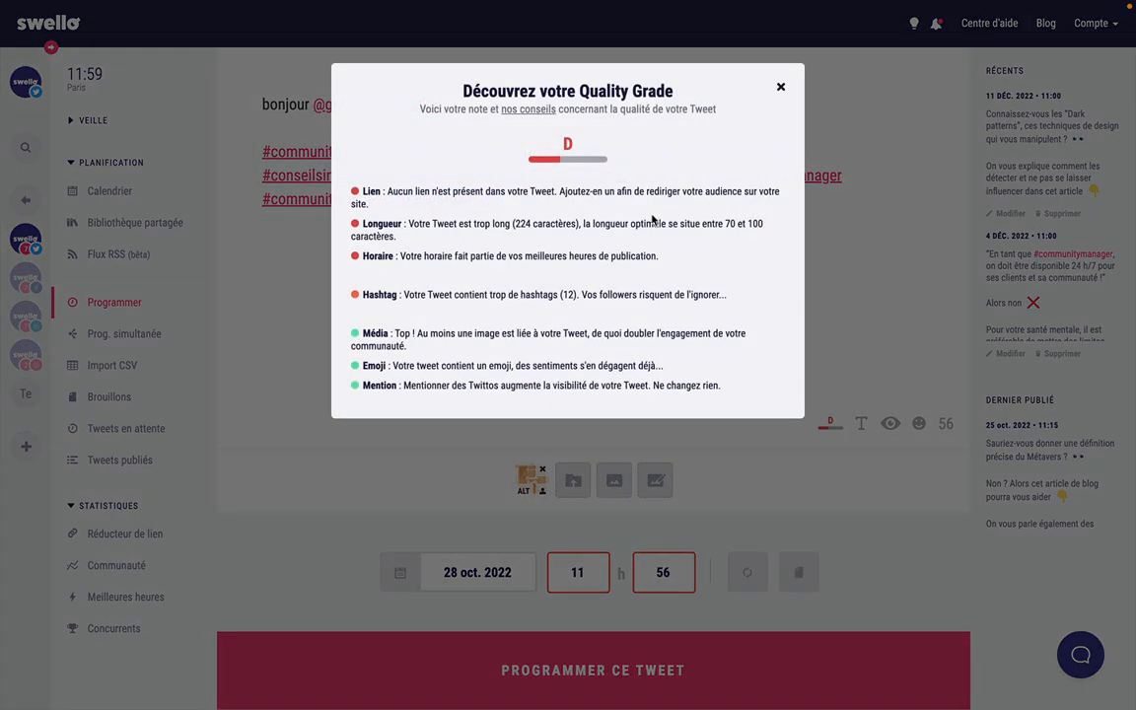
click(875, 274)
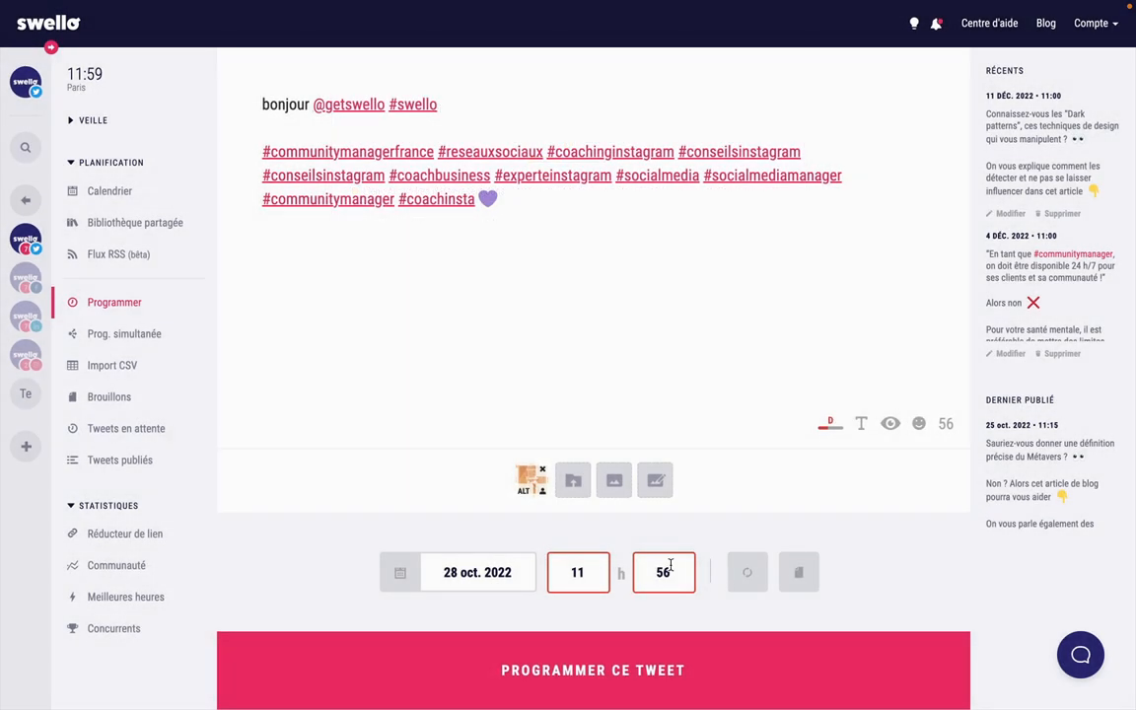
click(474, 575)
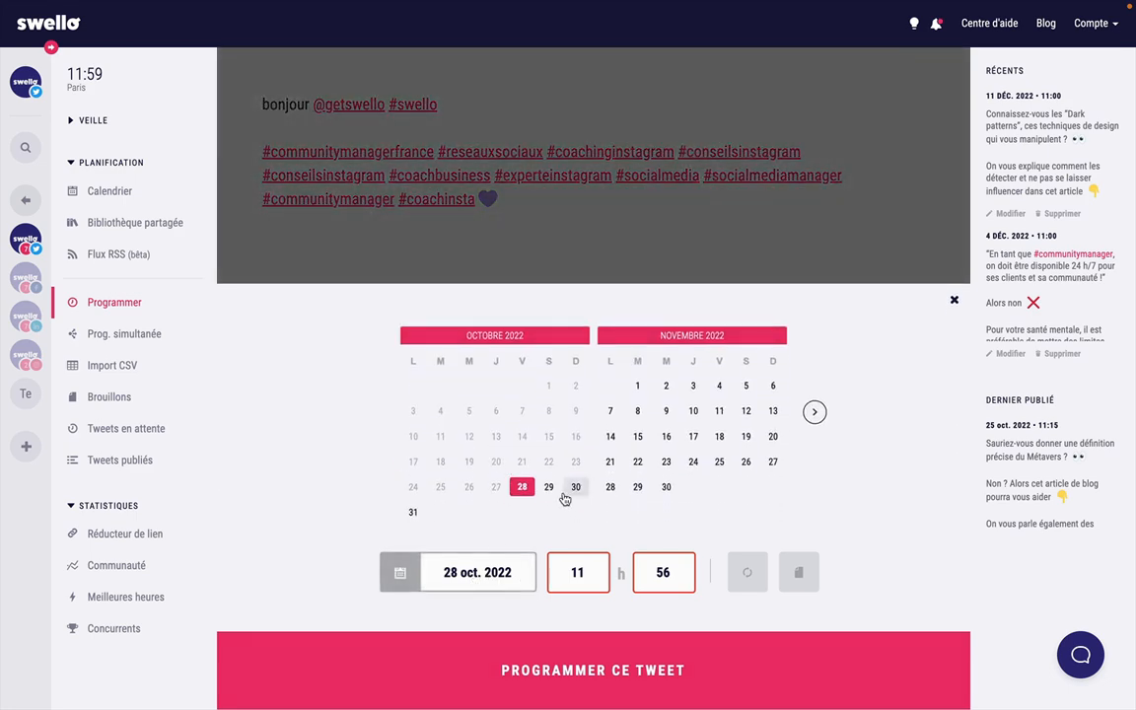
click(550, 489)
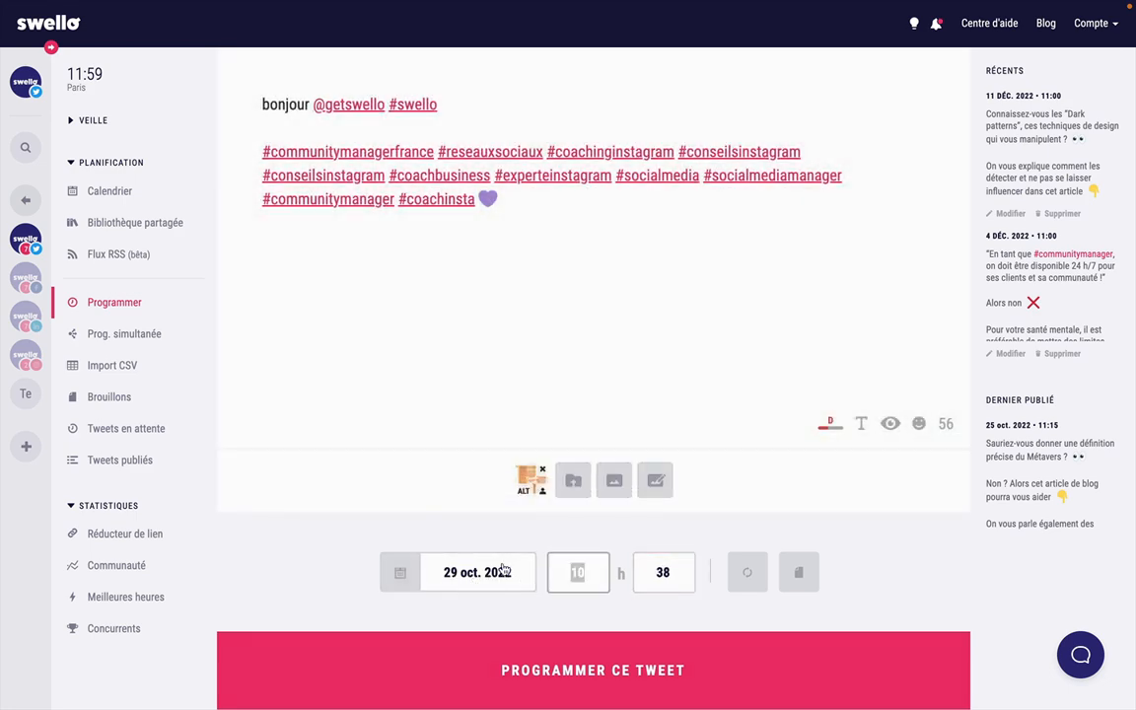
click(828, 431)
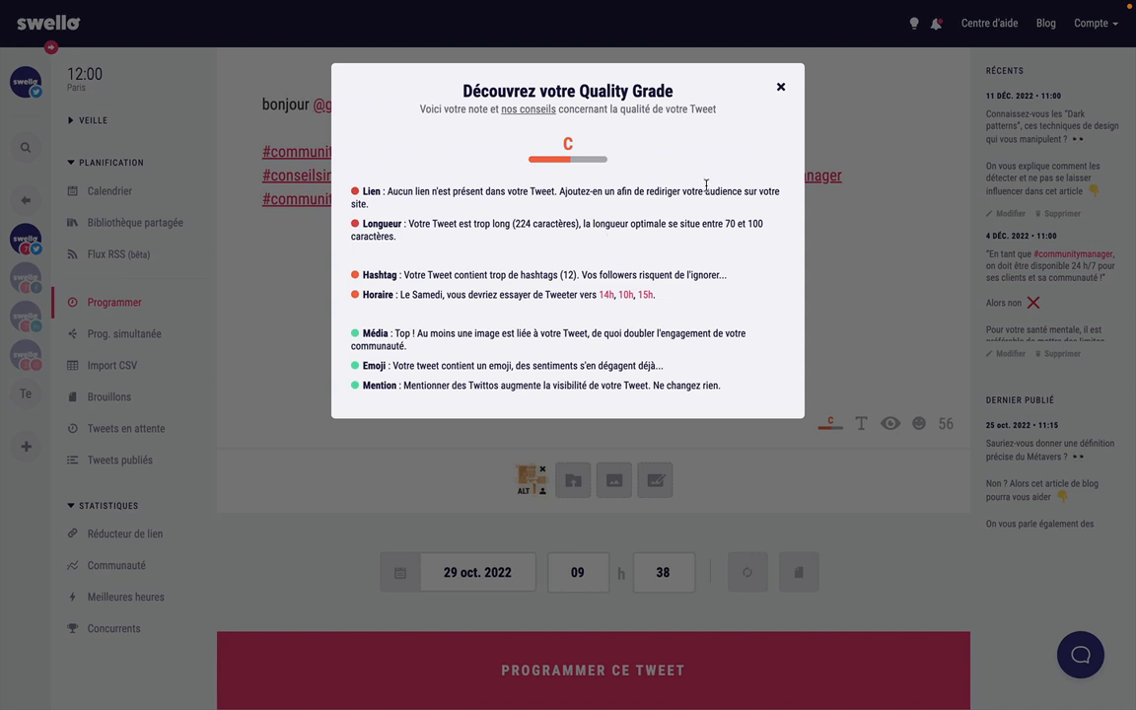
click(781, 88)
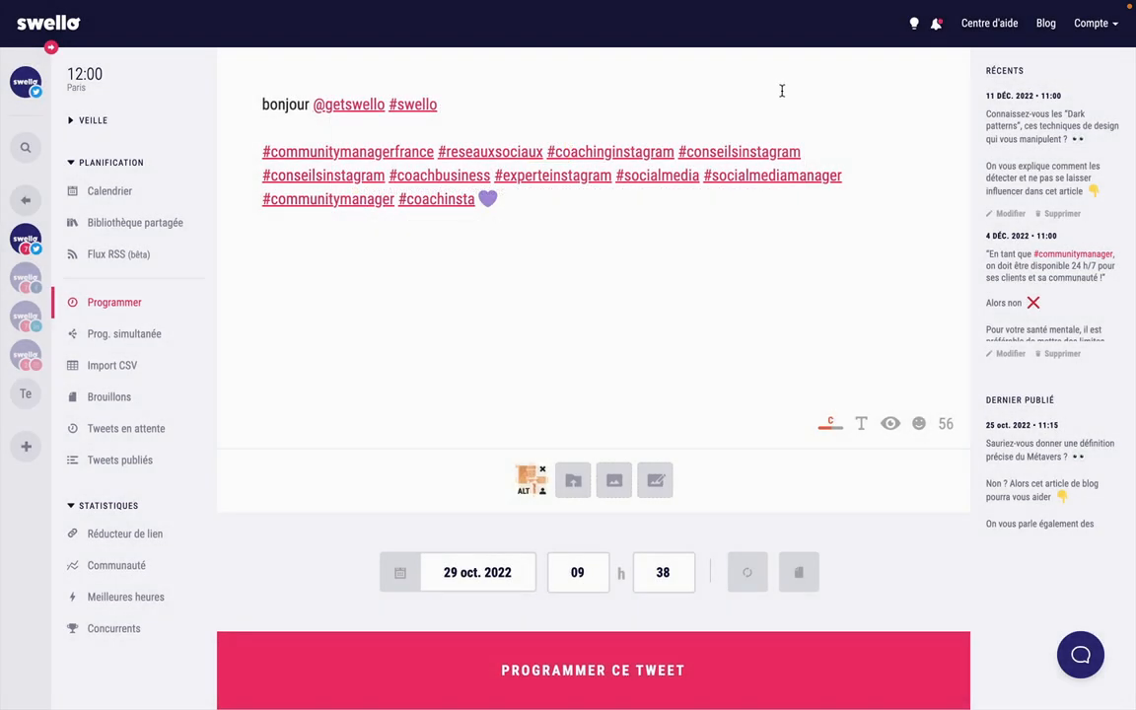
Review the scheduling calendar without picking another date, and switch the tweet to draft mode.
click(431, 580)
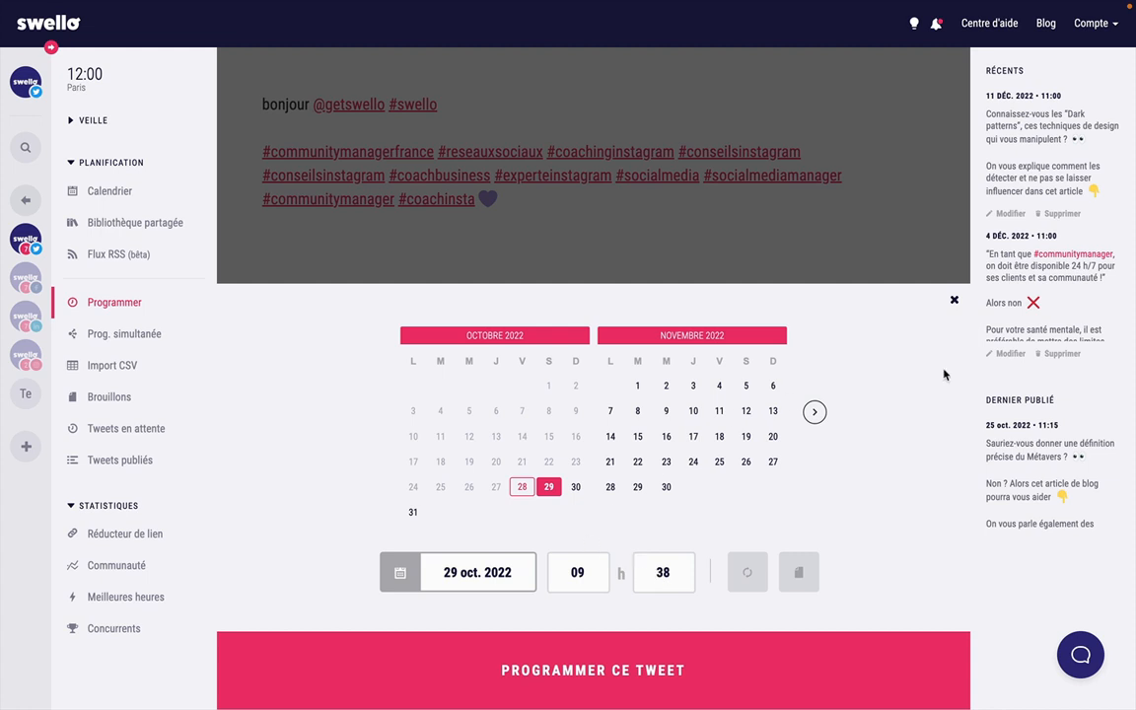
click(953, 301)
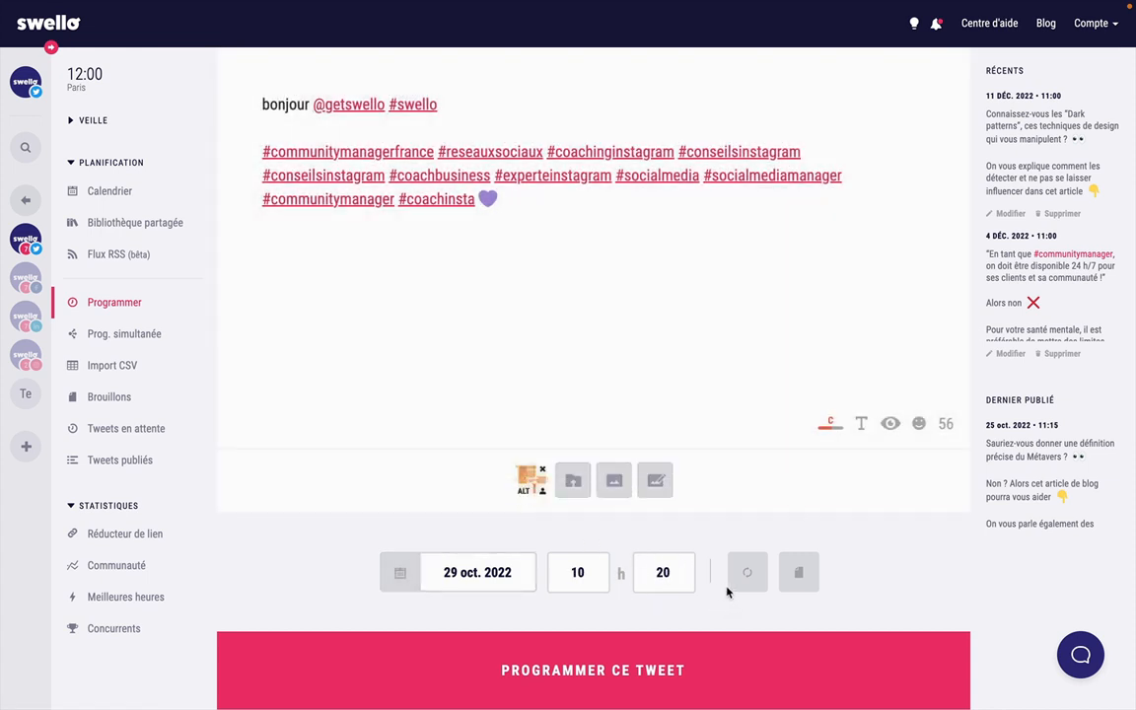
click(802, 576)
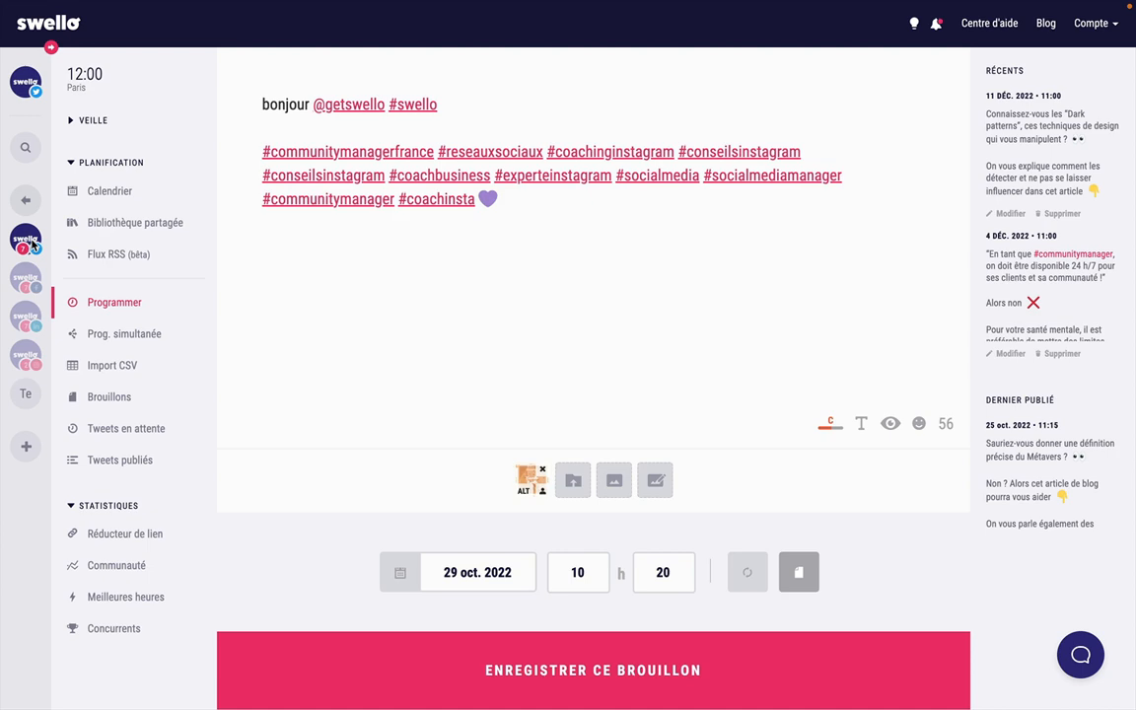
Start simultaneous scheduling and select only Swello's Facebook and LinkedIn profiles.
click(144, 336)
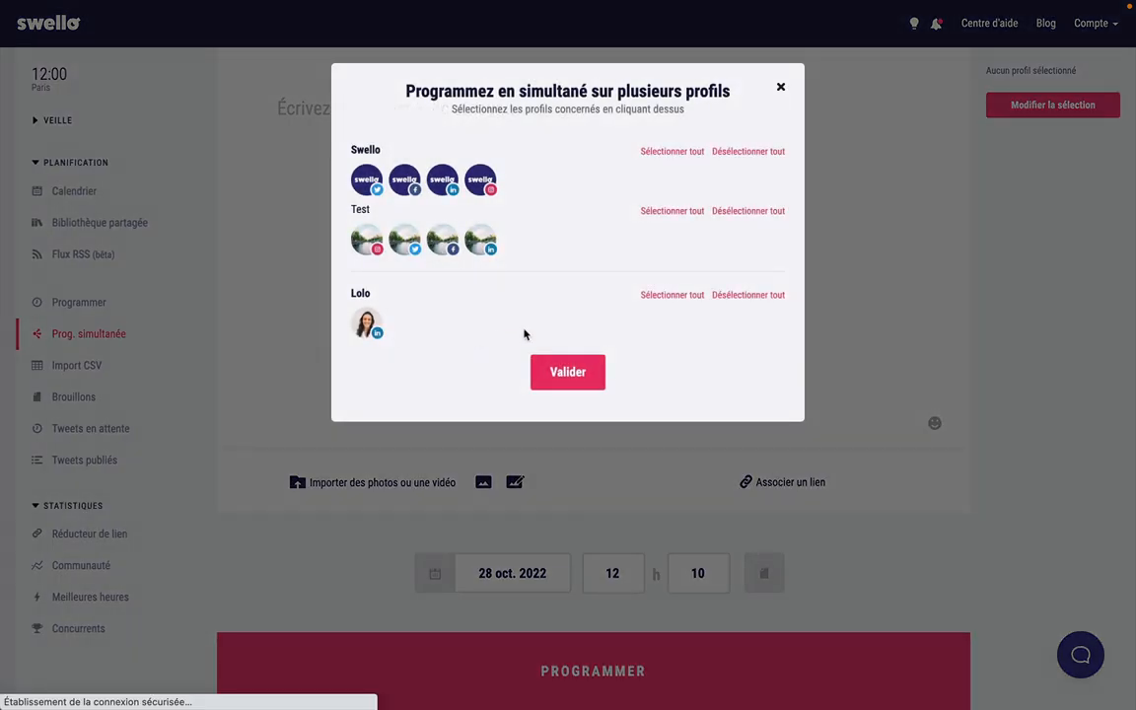
click(672, 154)
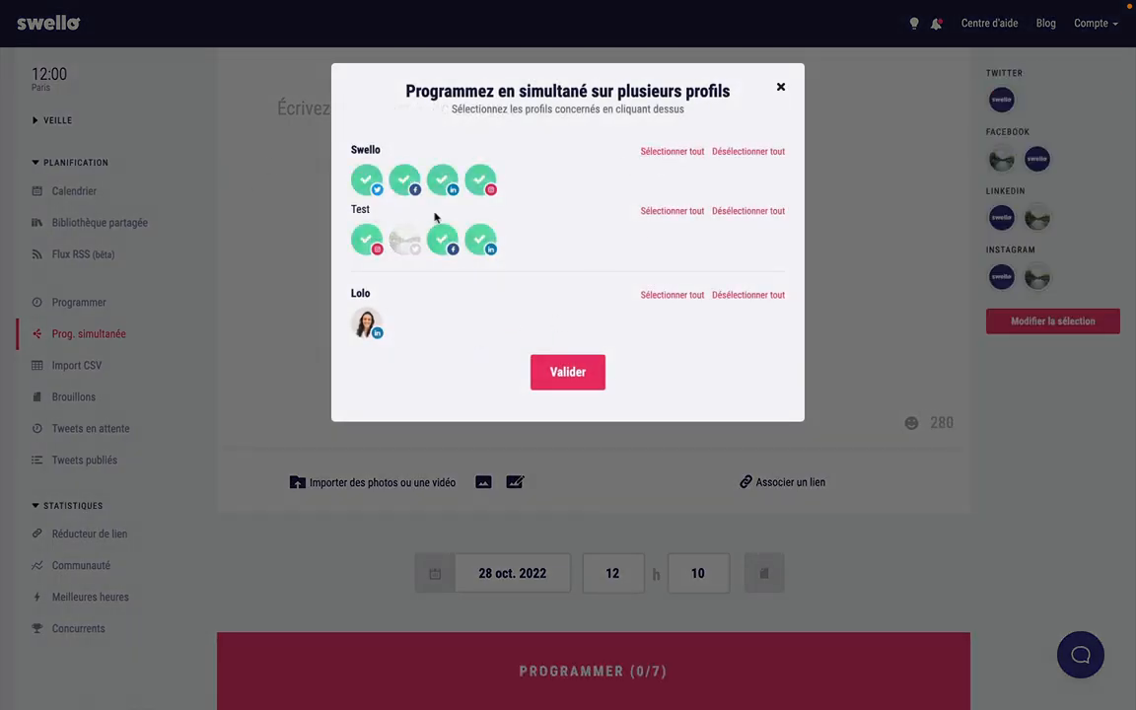
click(742, 212)
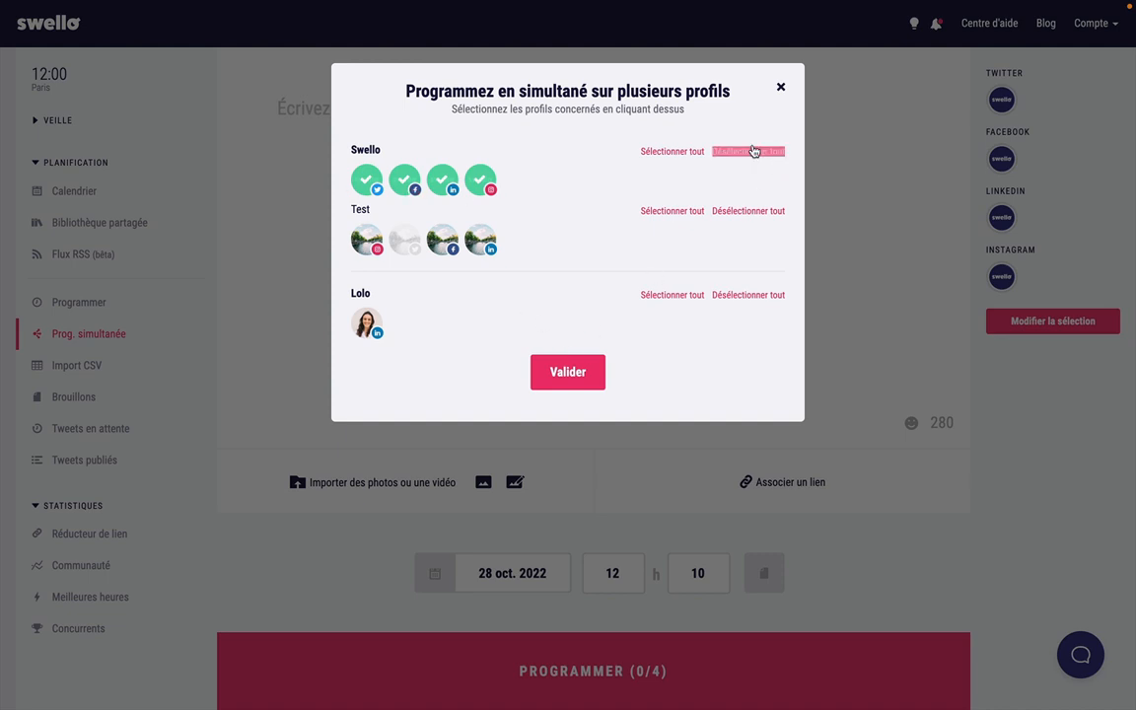
click(480, 178)
click(353, 182)
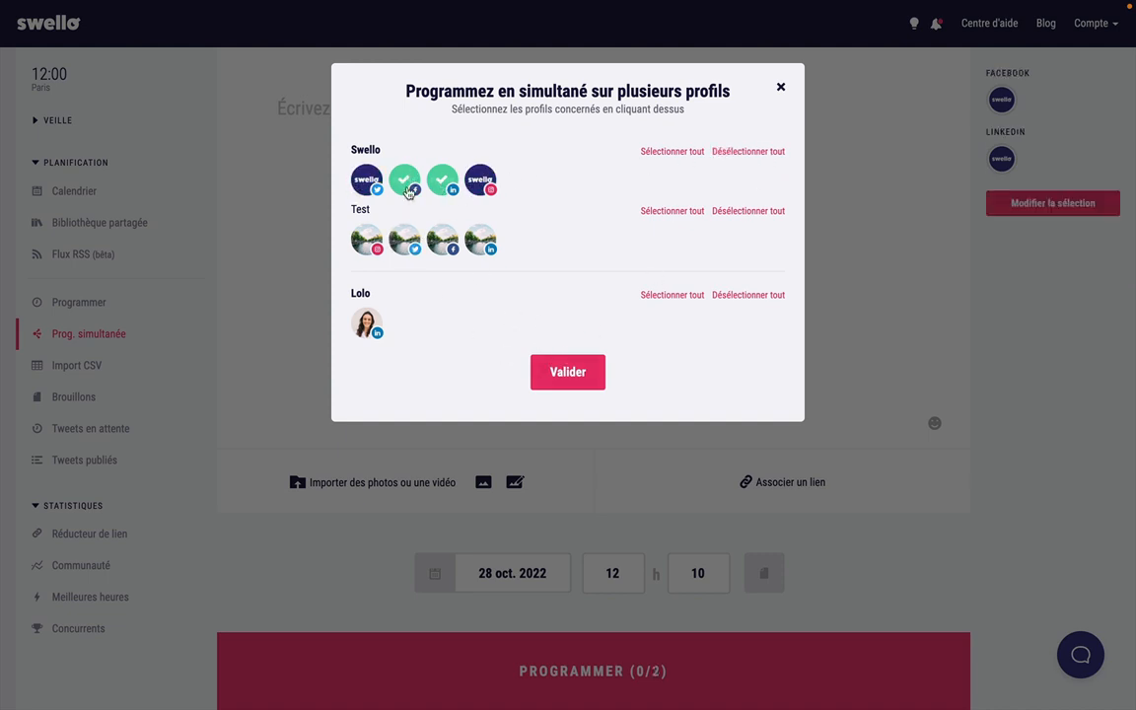
click(557, 372)
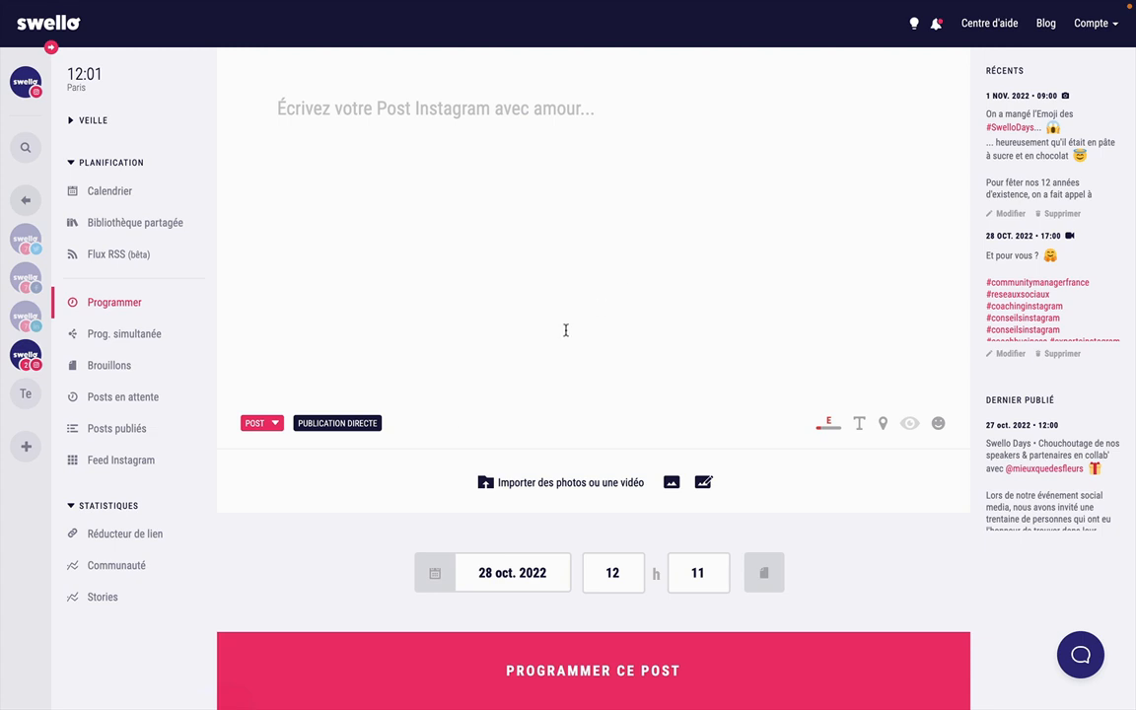
Switch the Instagram publication type to Reel and then to Story, and check its notification publishing mode.
click(277, 426)
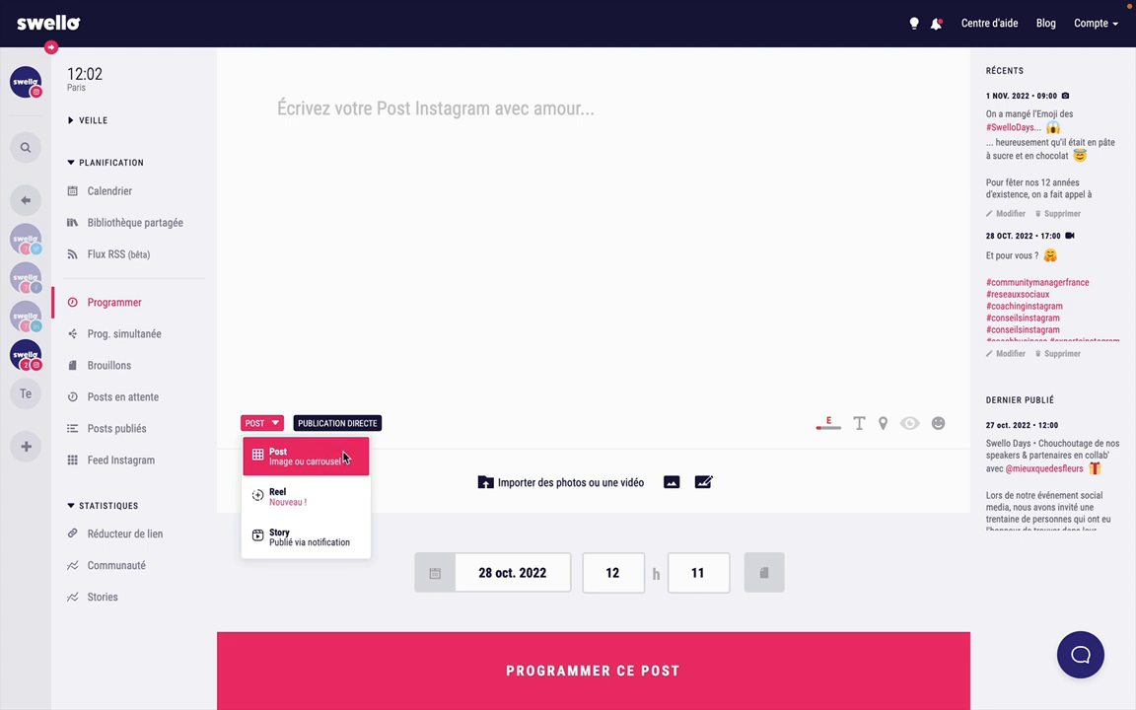
click(339, 504)
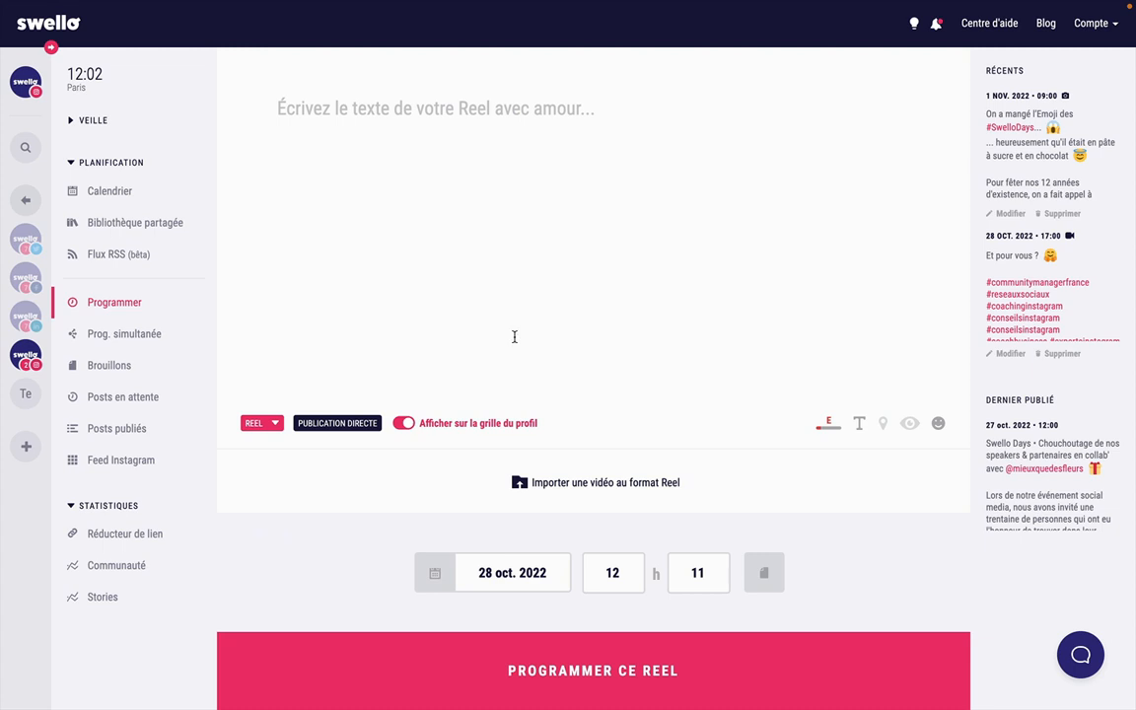
click(274, 424)
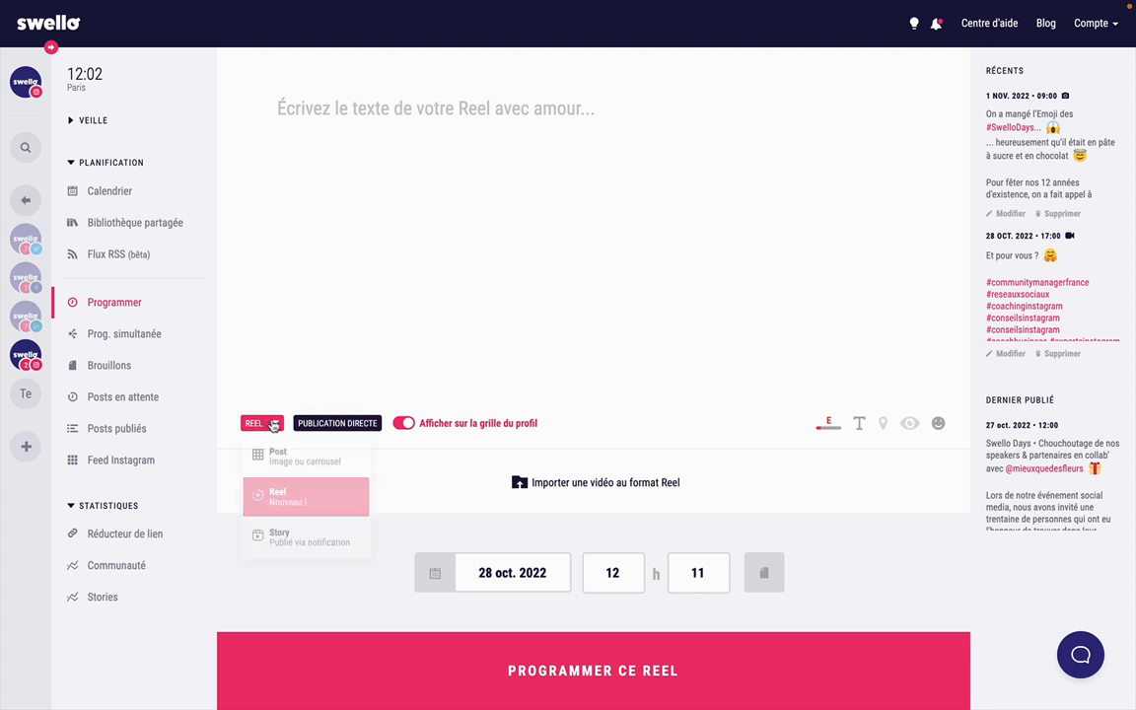
click(311, 542)
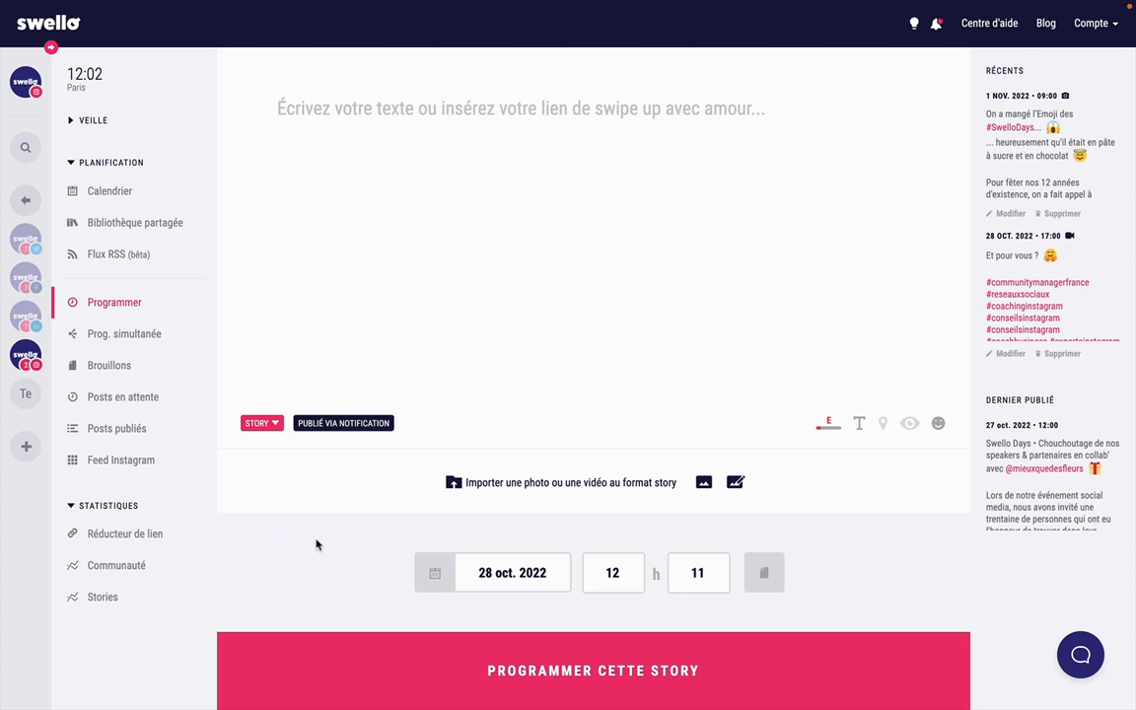
click(323, 424)
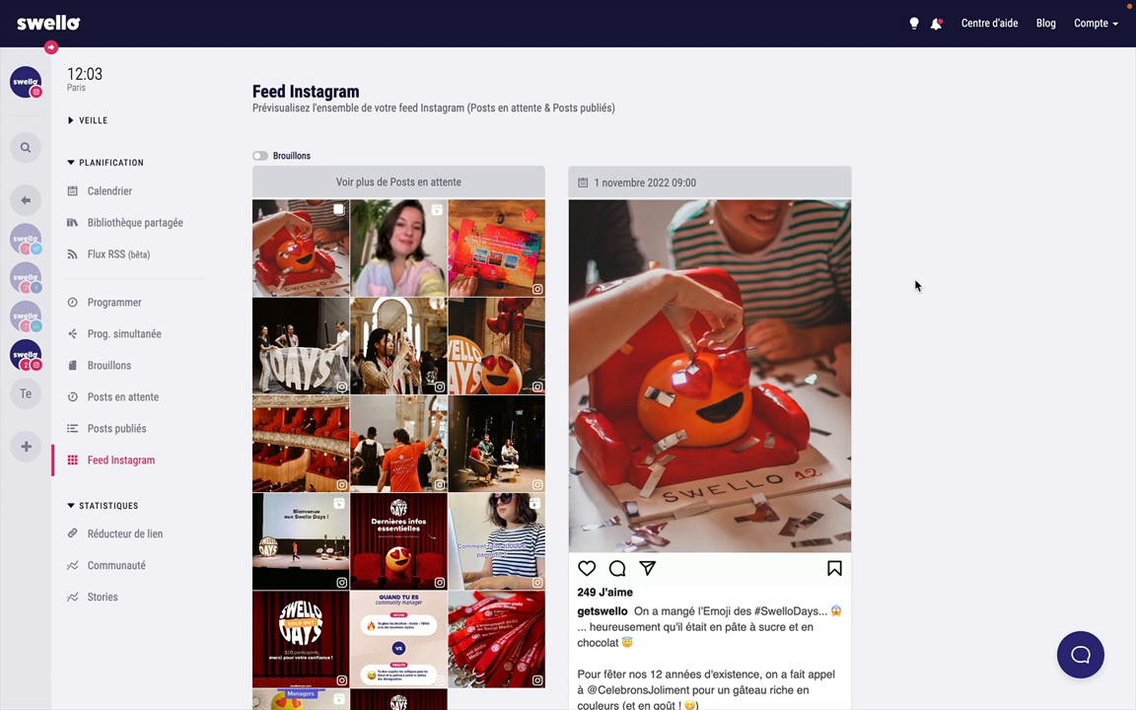
Show drafts in the Instagram feed preview.
click(300, 157)
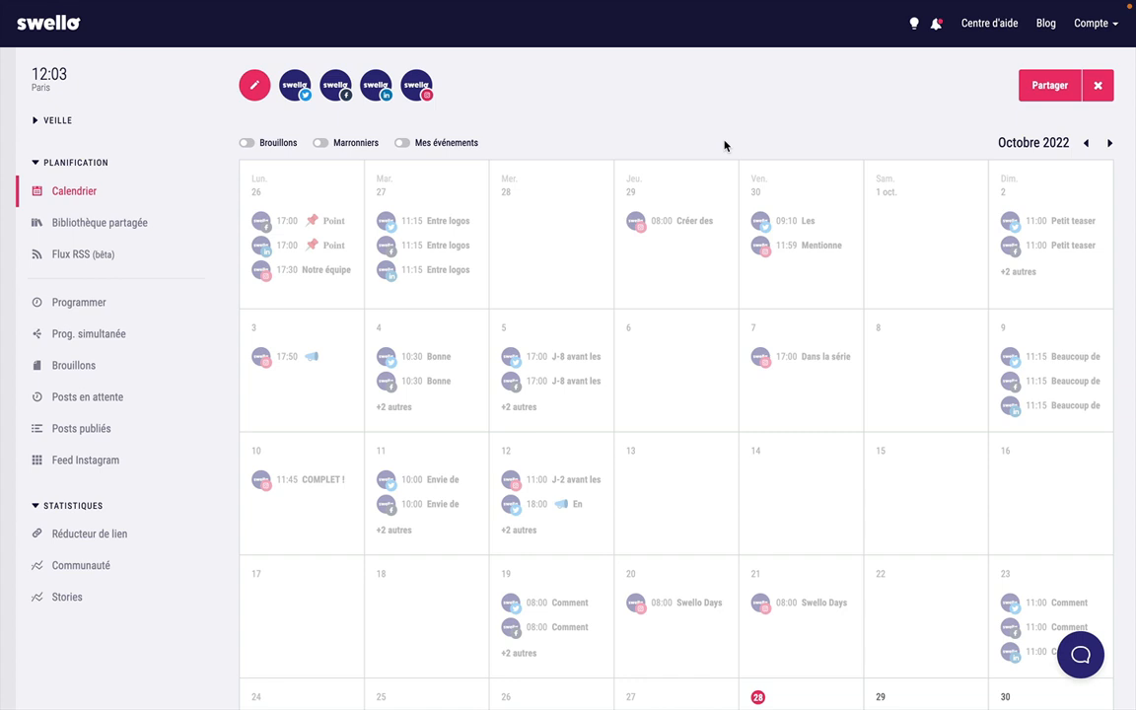
Preview the Instagram Reel scheduled in the calendar for 28 October at 17:00, and expand the posts of 27 October.
scroll(908, 294, down, 2)
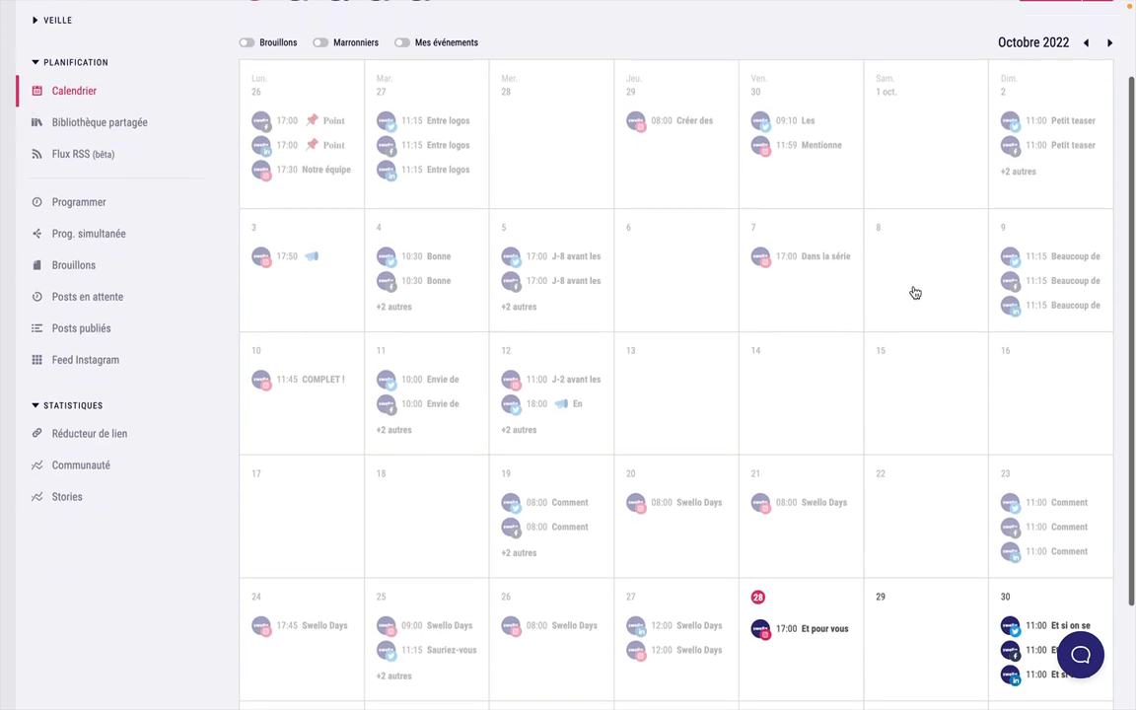
scroll(621, 537, down, 2)
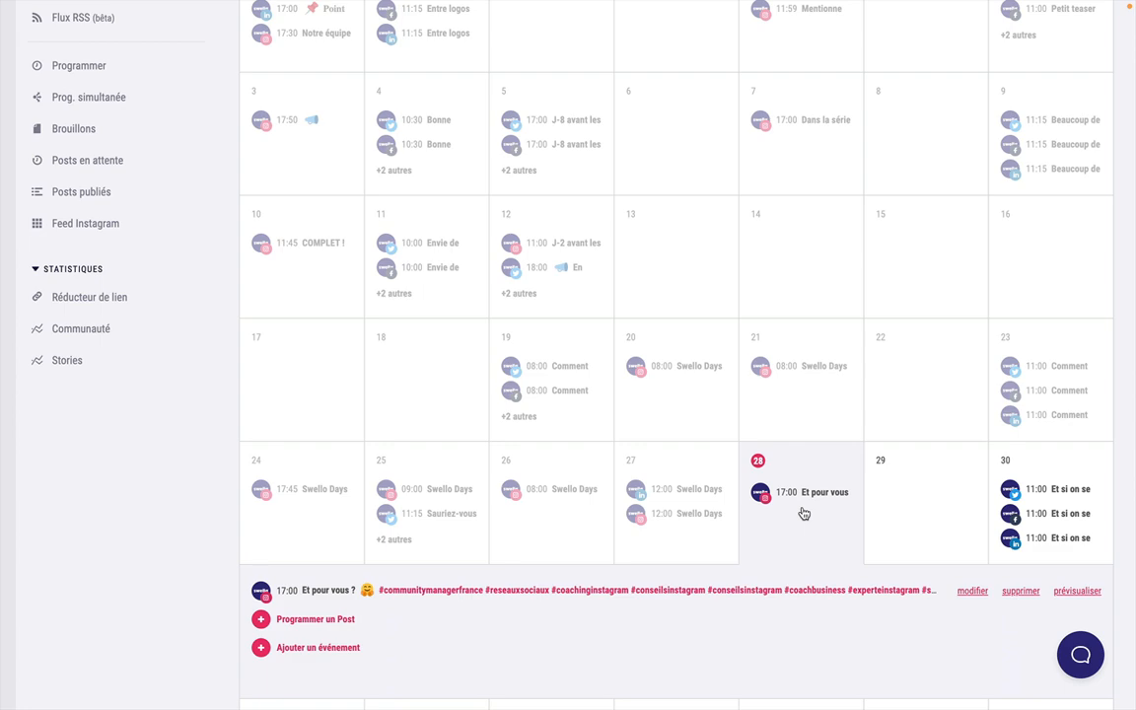
scroll(887, 557, down, 1)
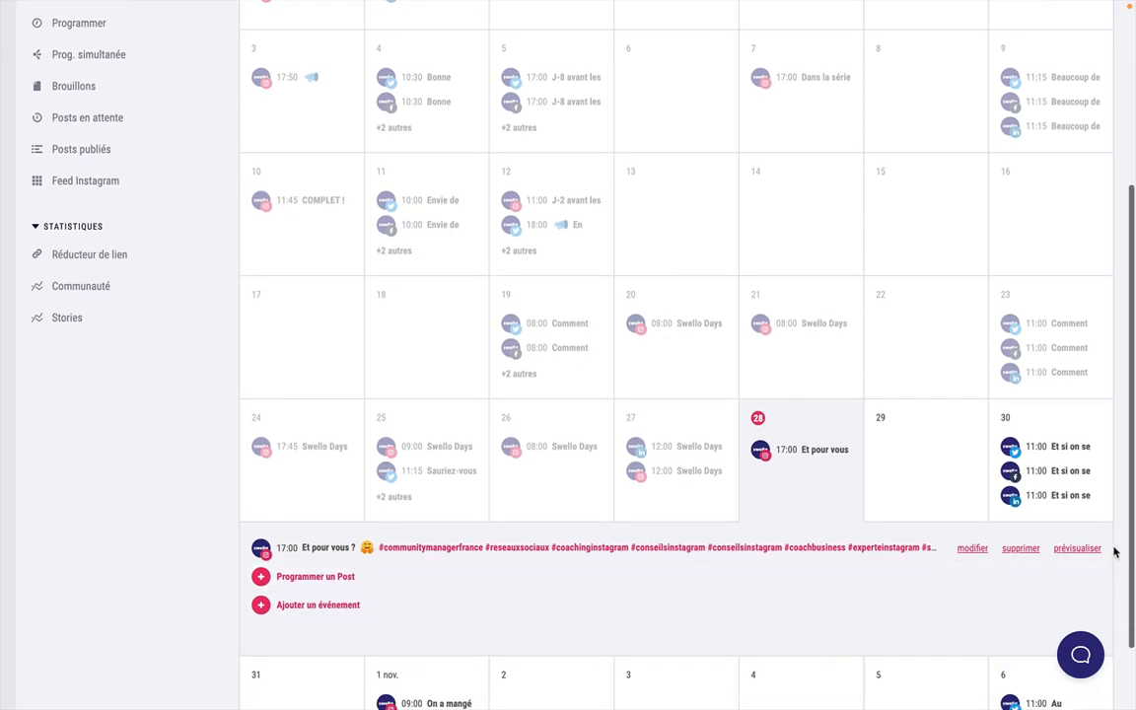
click(1080, 548)
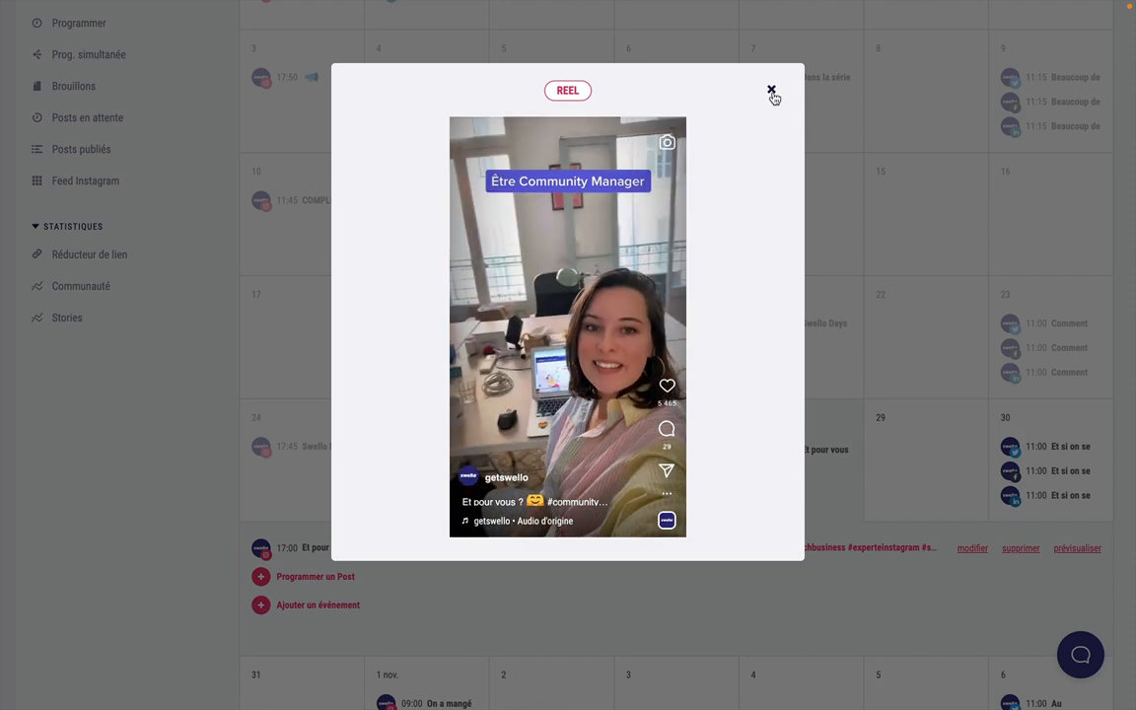
click(774, 93)
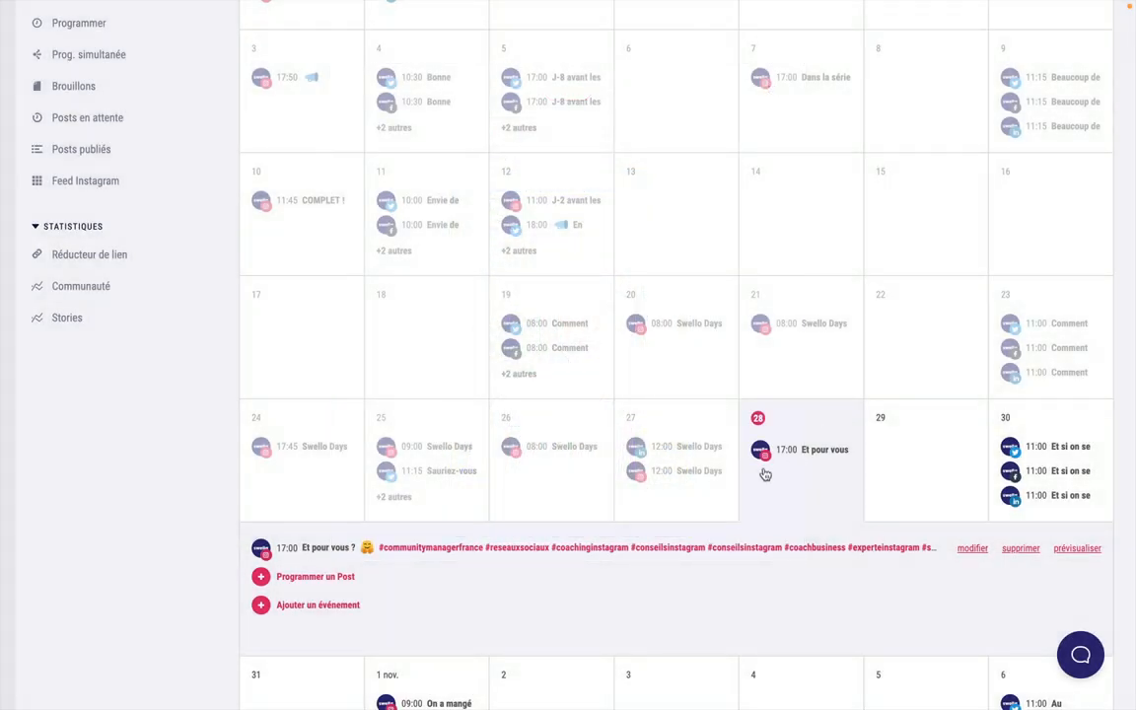
click(681, 481)
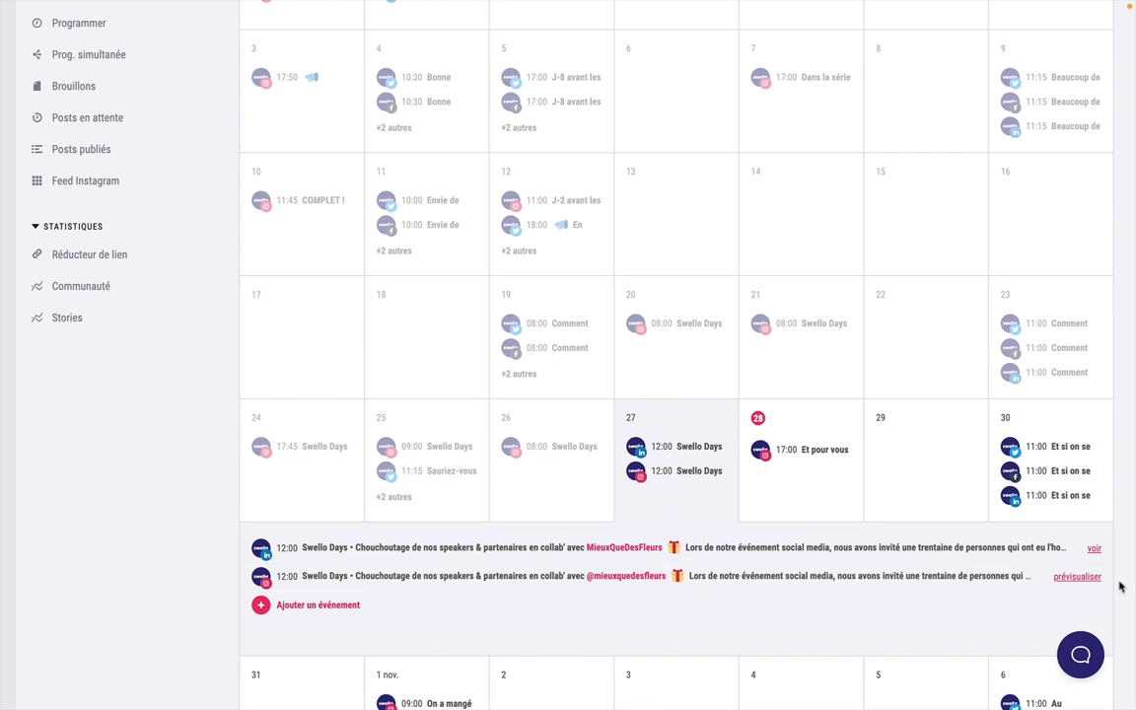
Show drafts in the November 2022 calendar and preview the Instagram draft of 31 October at 08:00.
scroll(1024, 172, up, 3)
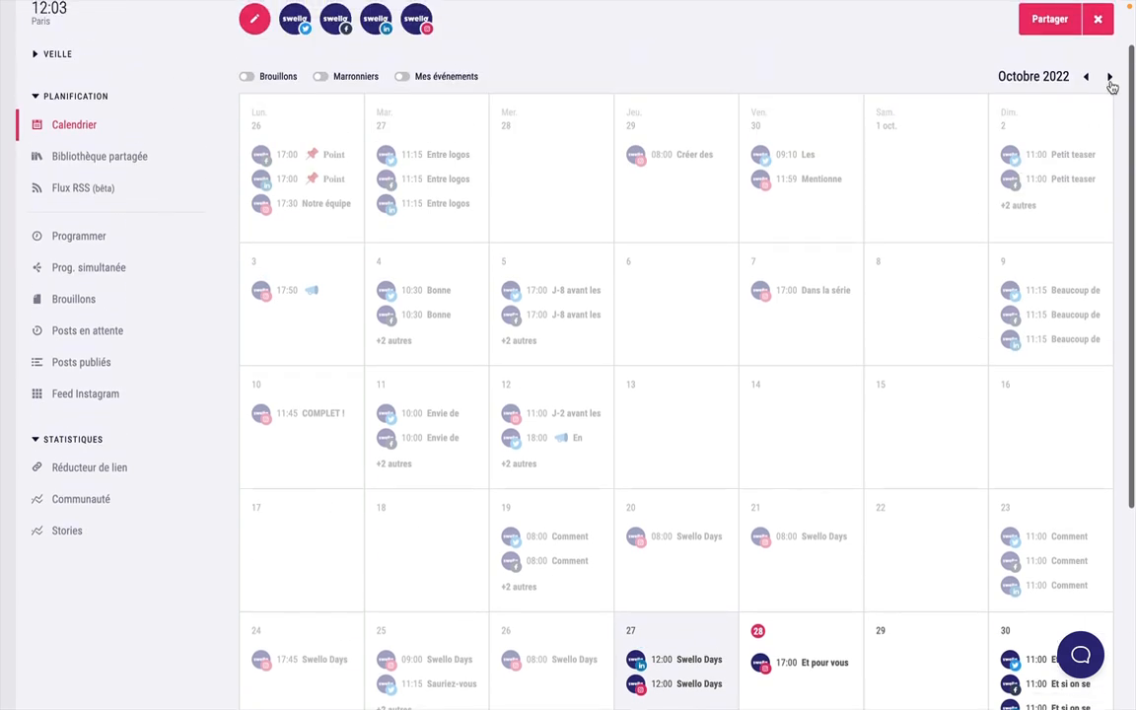
click(1110, 78)
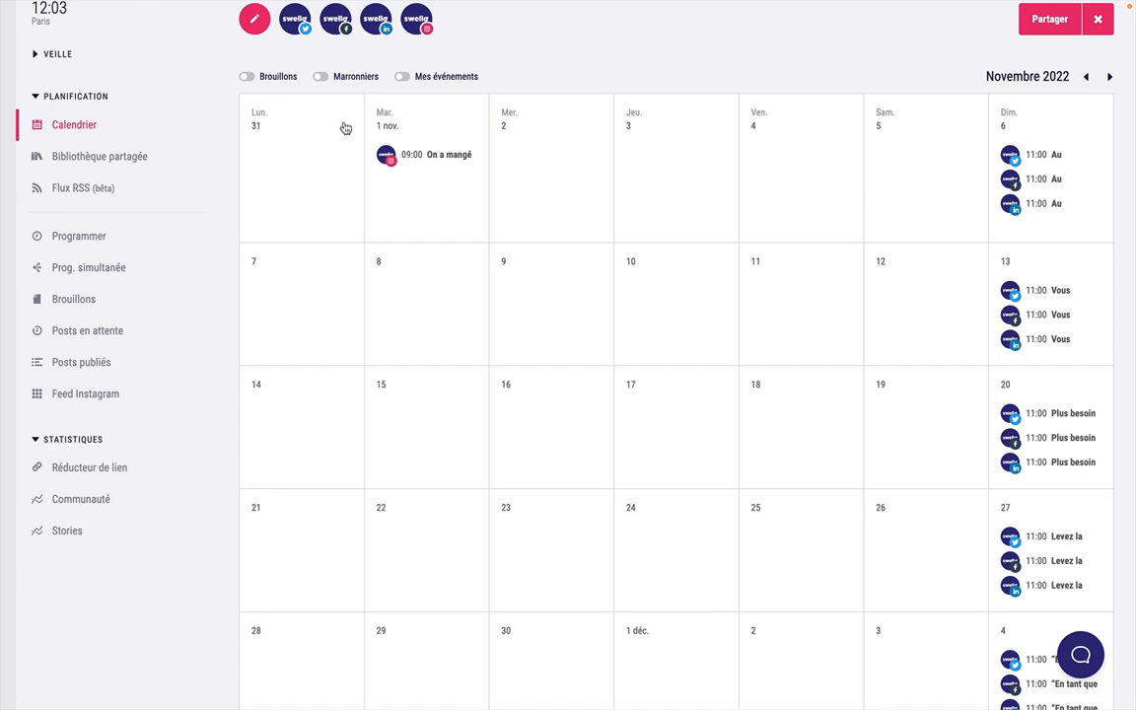
scroll(373, 147, up, 1)
click(306, 243)
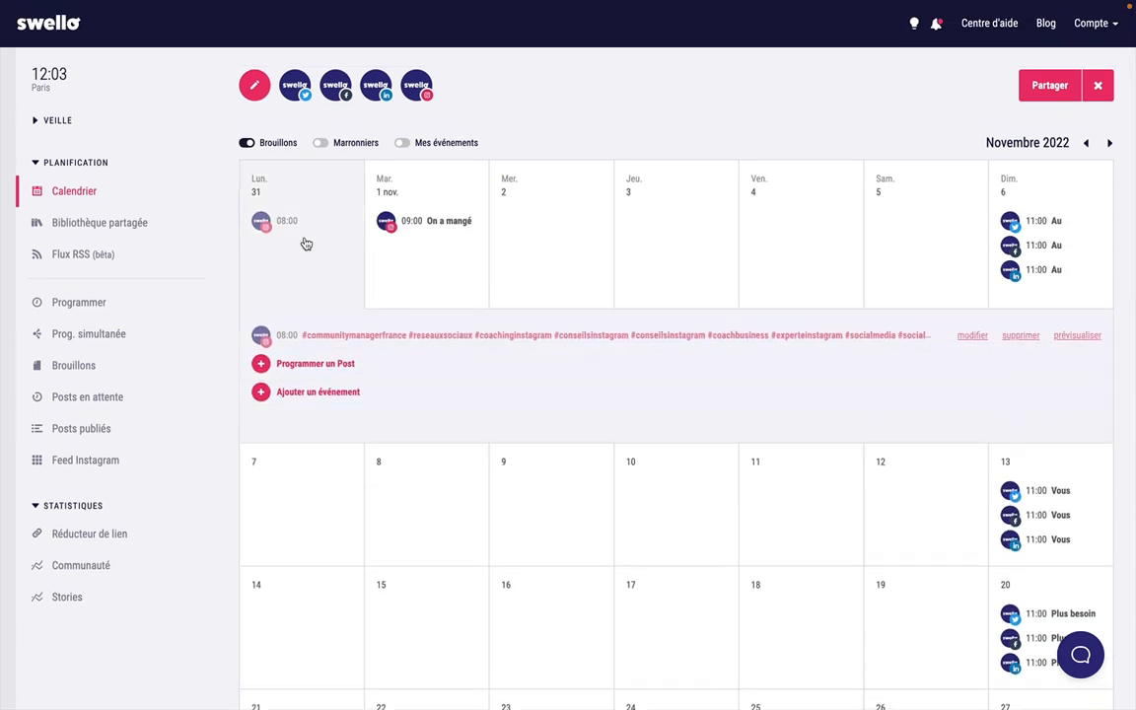
click(1078, 336)
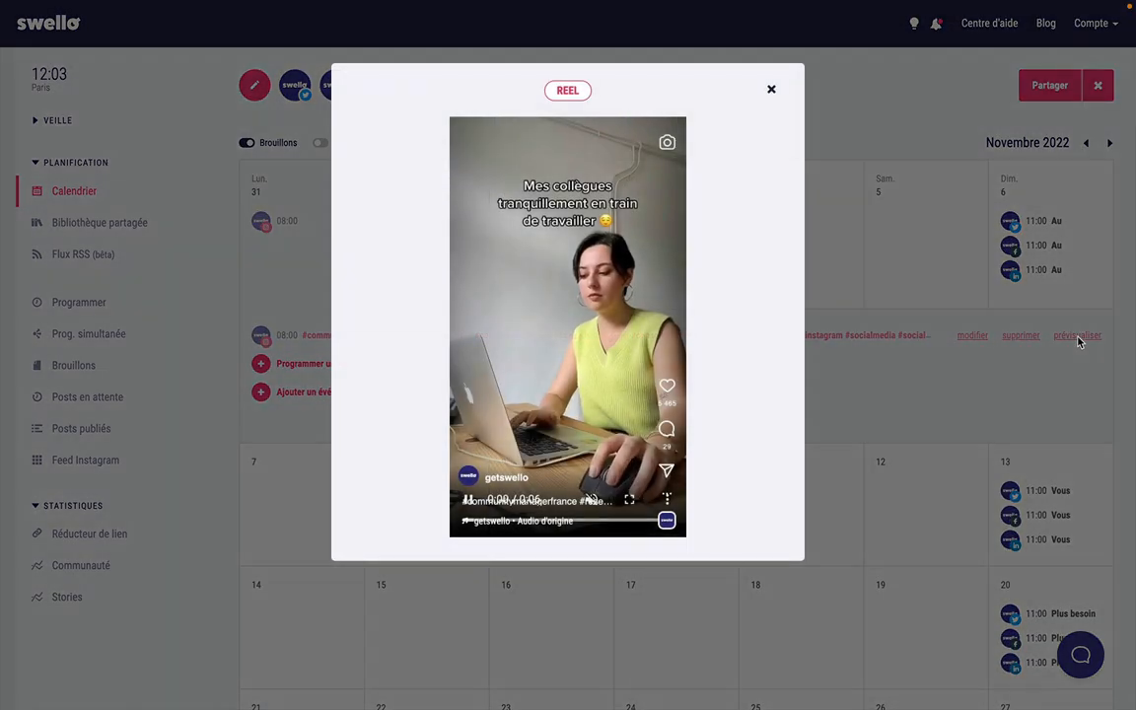
click(885, 132)
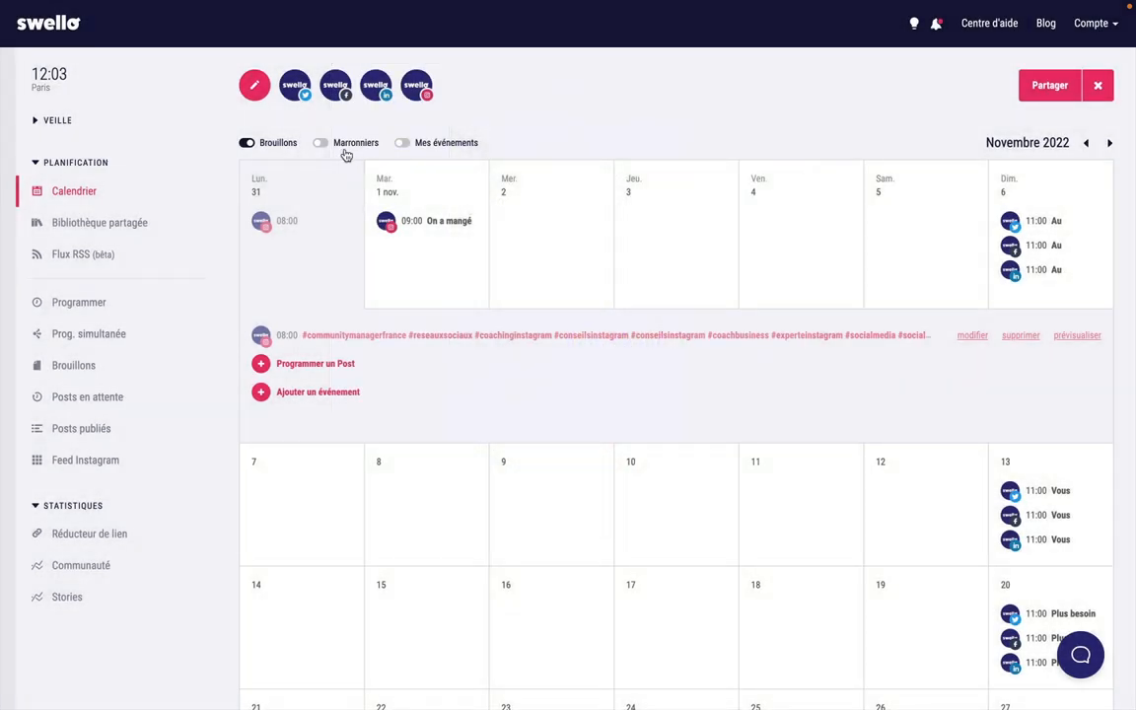
Display Marronniers and Mes événements in the calendar, and view the event creation prompt for 10 November without adding one.
click(344, 153)
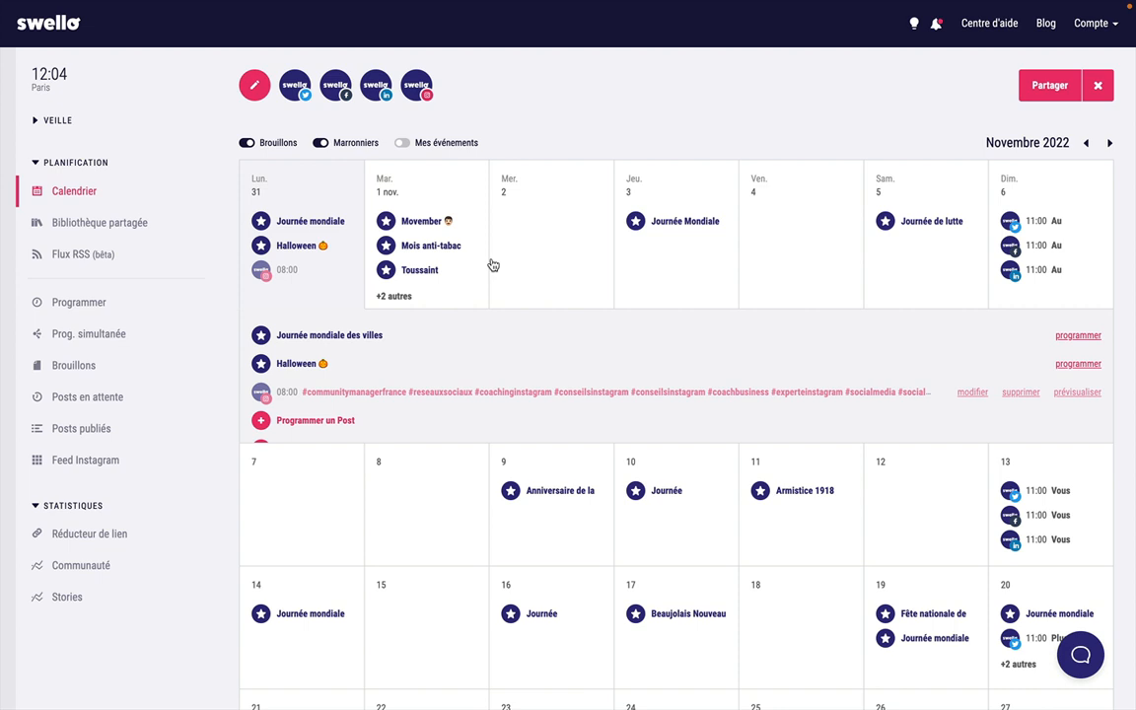
click(631, 458)
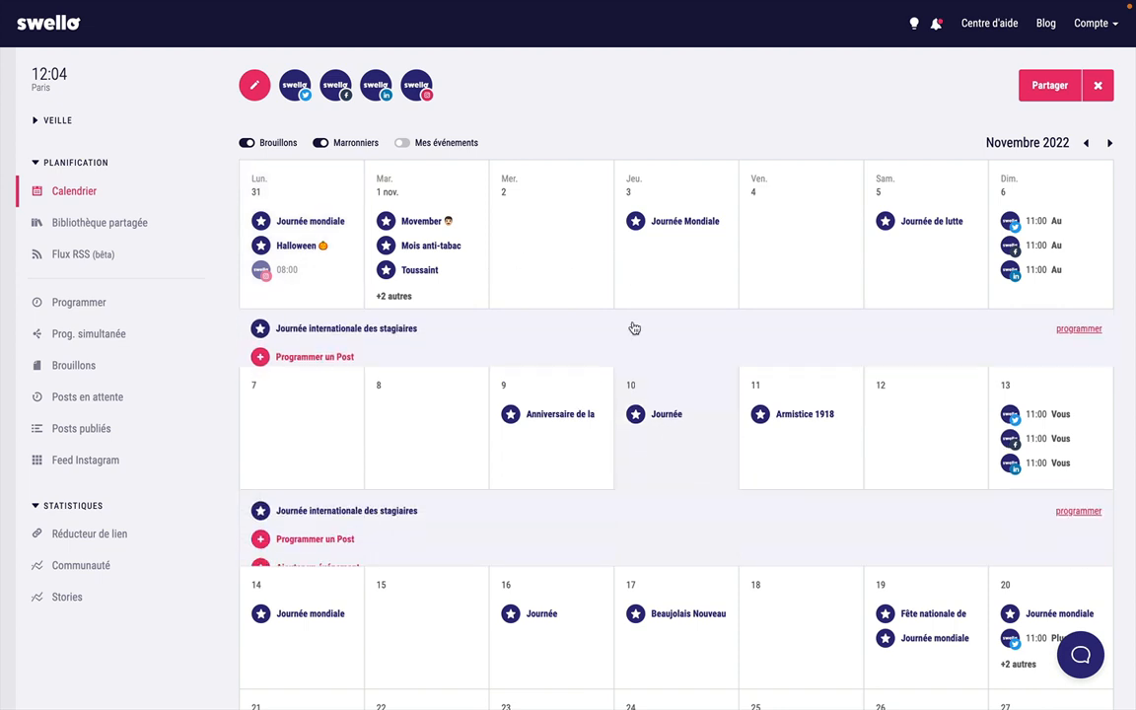
click(437, 144)
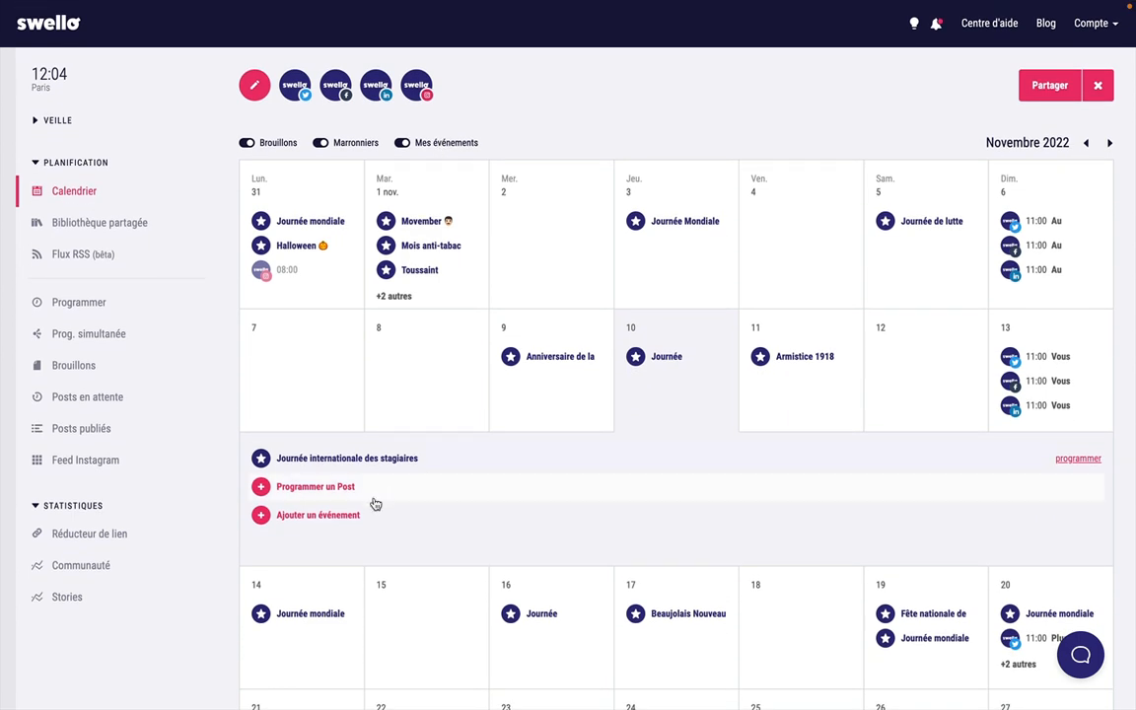
click(334, 523)
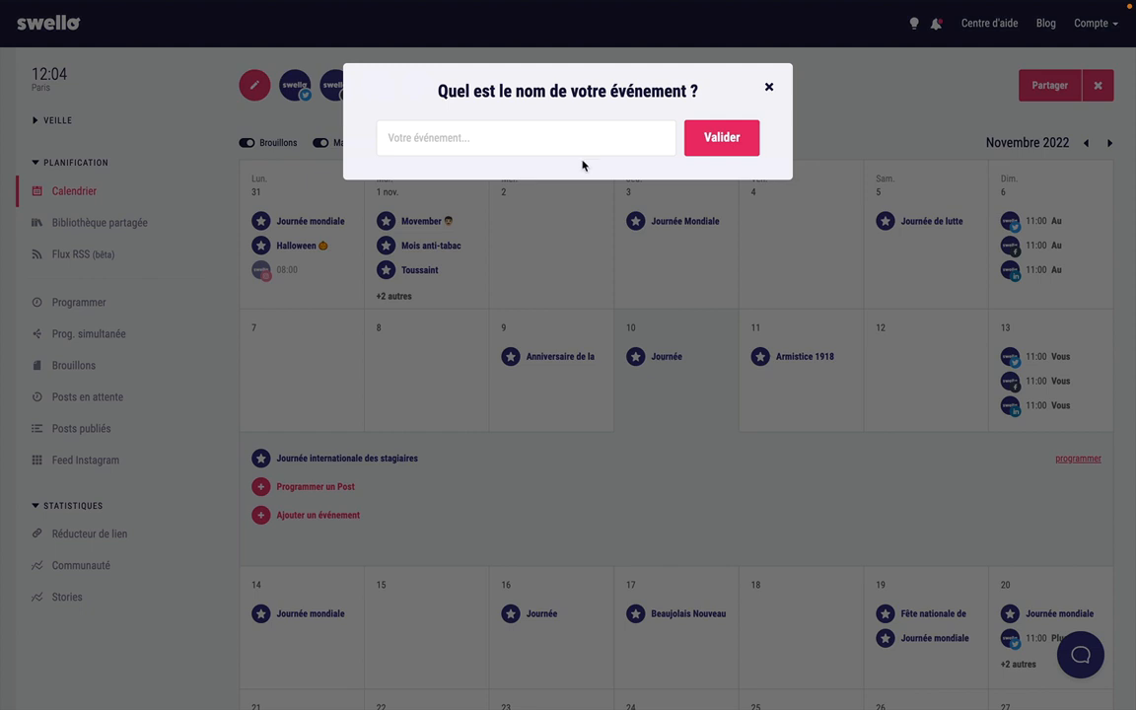
click(819, 93)
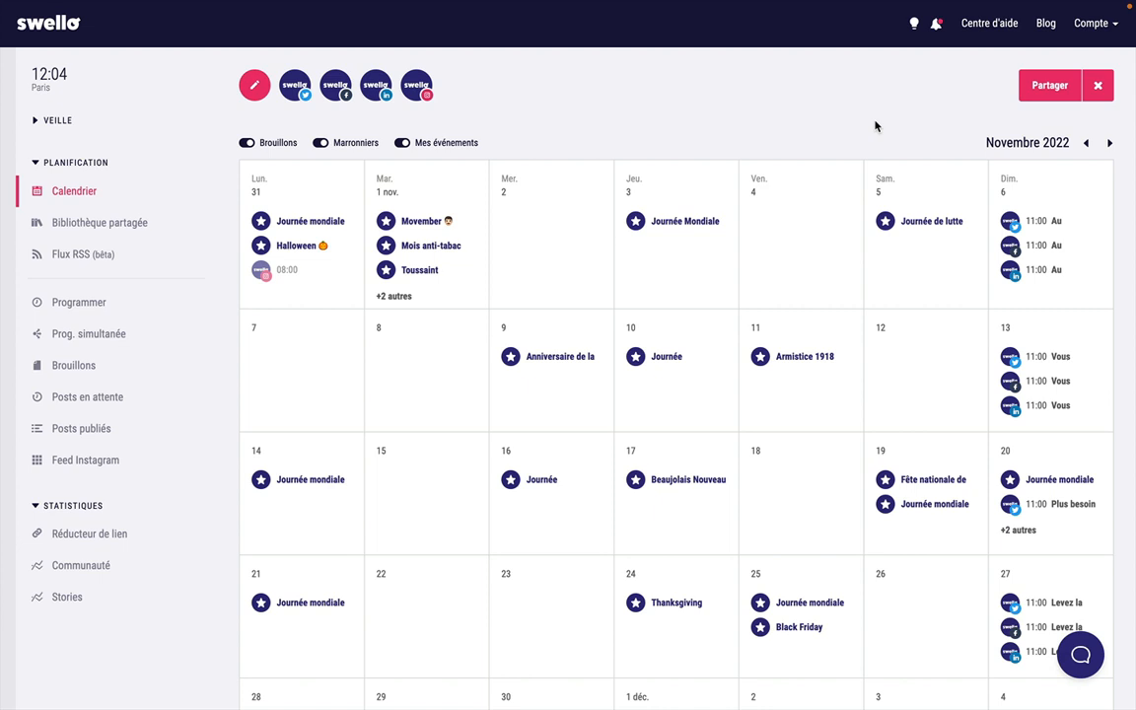
Share the calendar and show November 2022 in its shared view.
click(1048, 96)
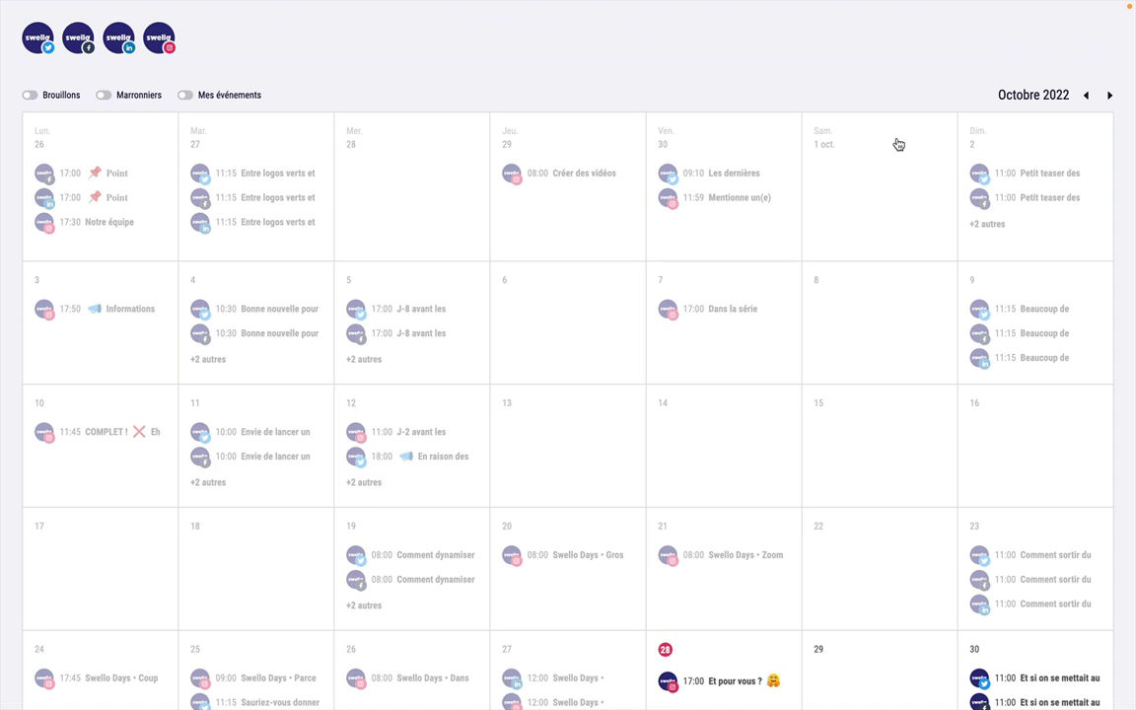
scroll(1103, 101, down, 1)
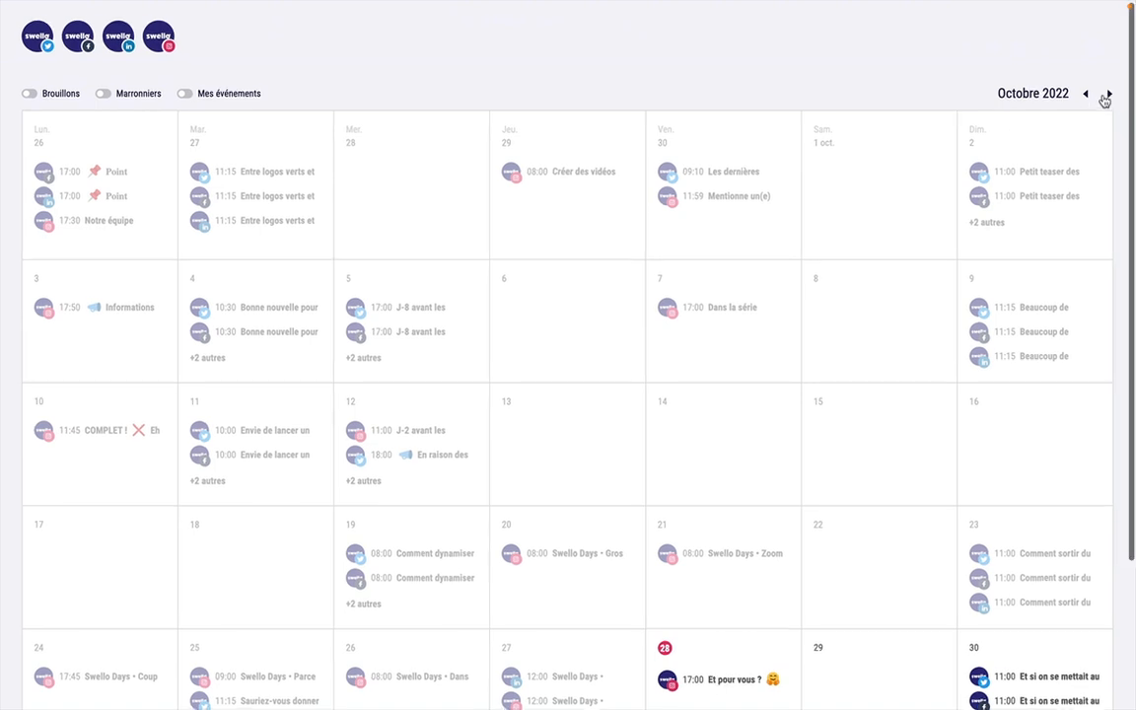
click(1107, 95)
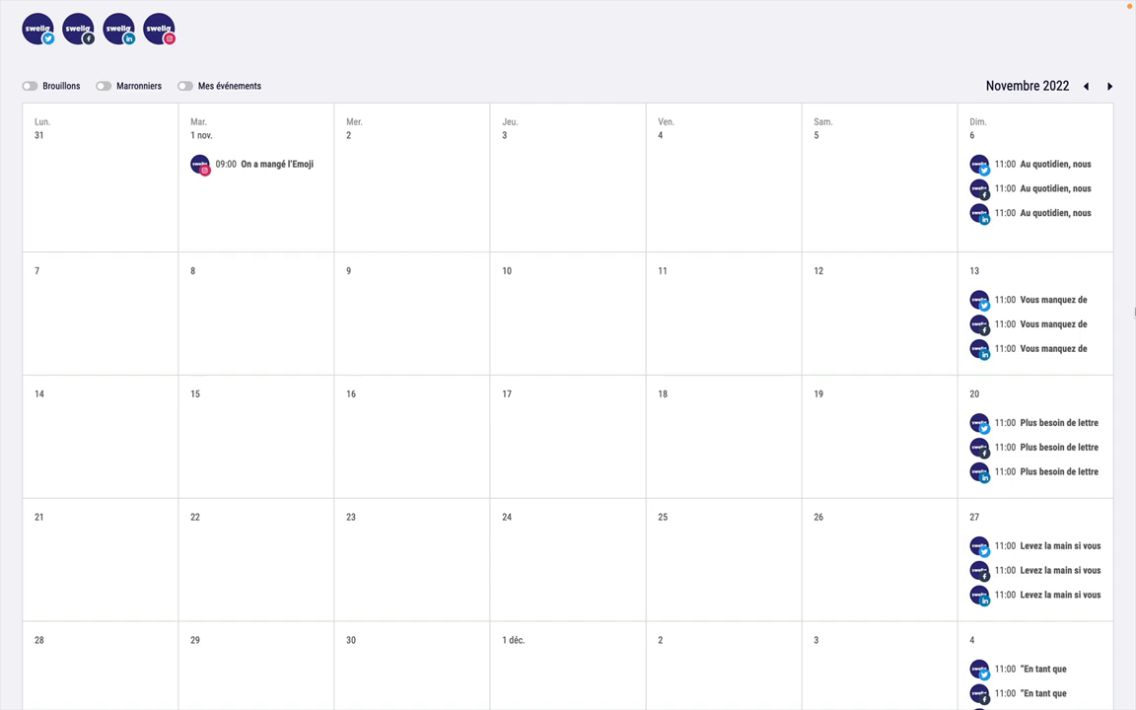
Preview the Twitter and LinkedIn posts scheduled for 6 November at 11:00 in the shared calendar.
click(984, 217)
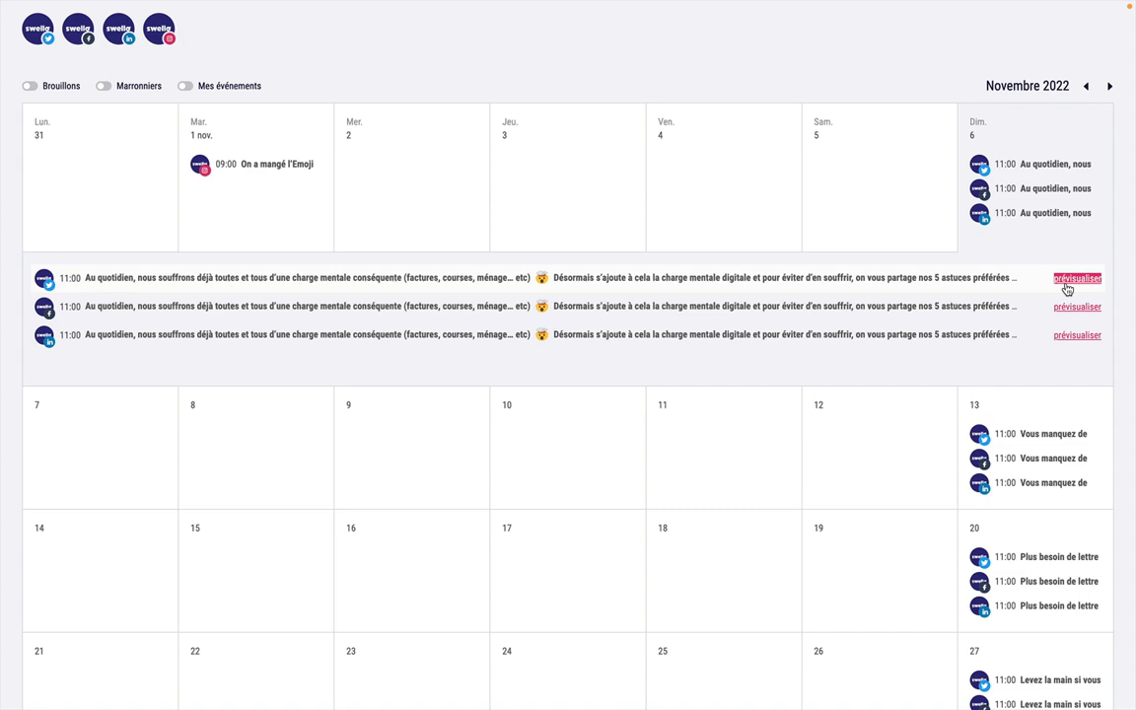
click(1075, 279)
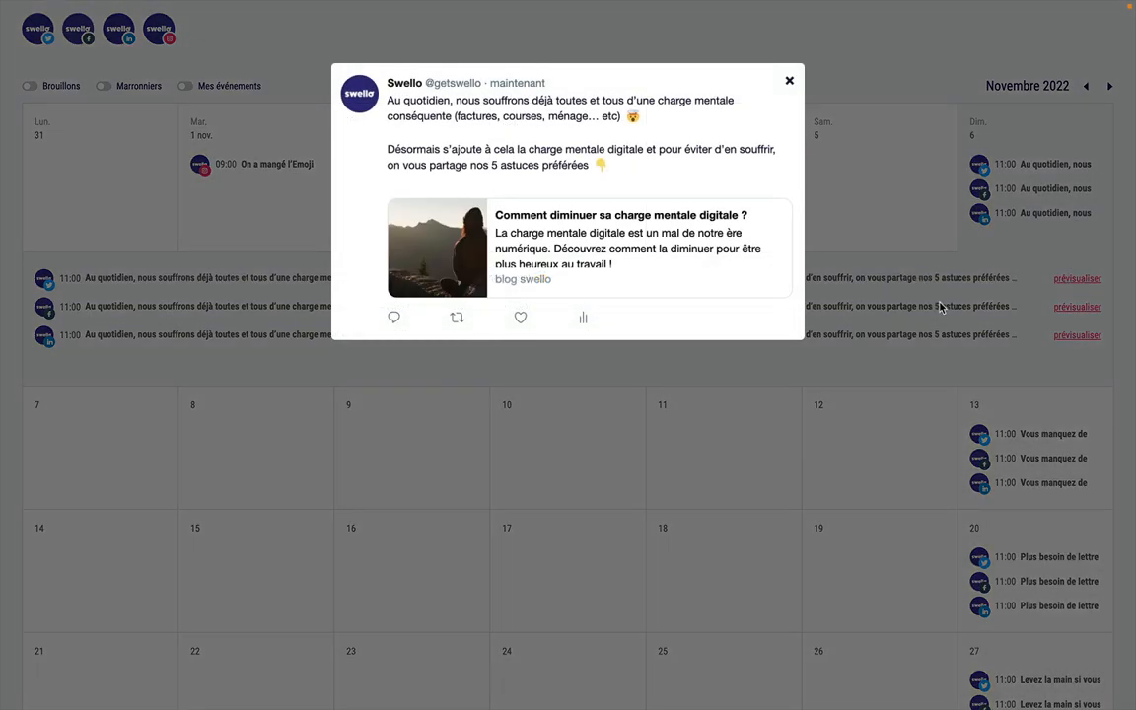
click(947, 307)
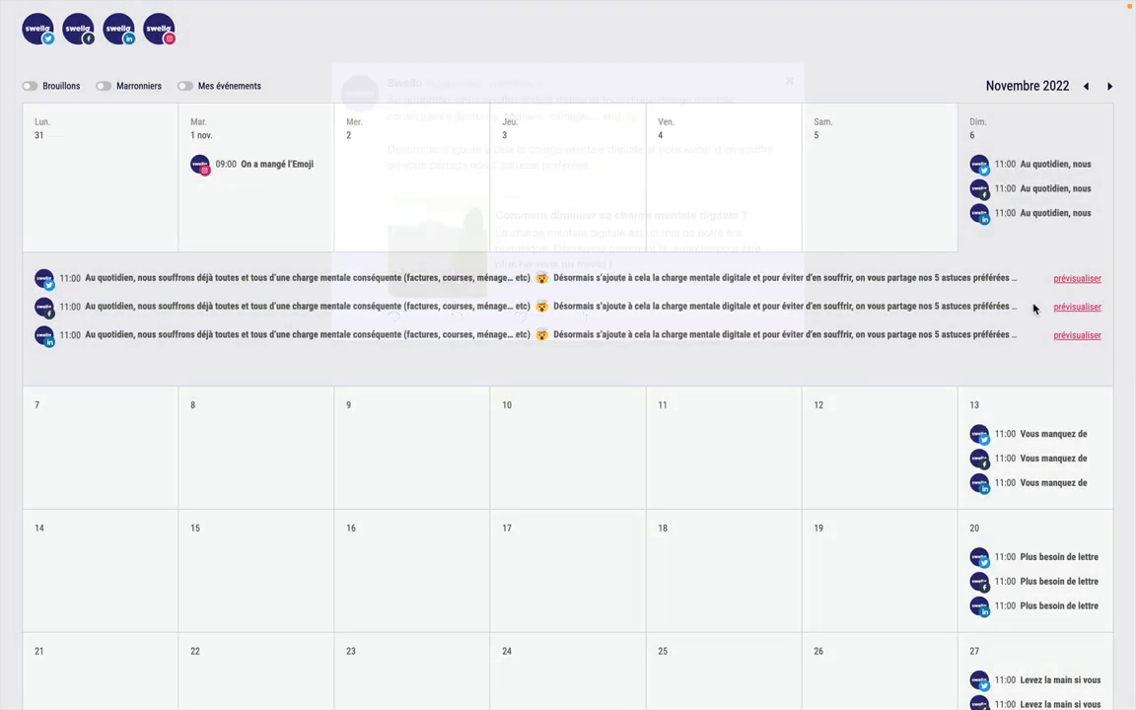
click(1079, 335)
click(1014, 384)
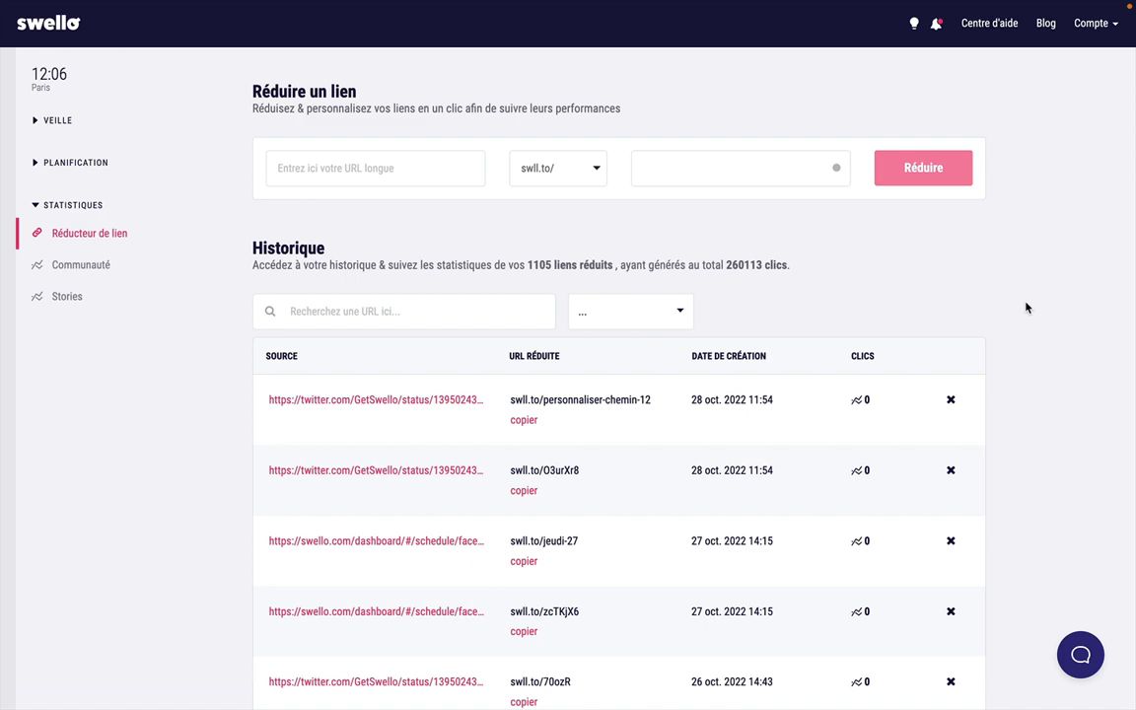
Examine the statistics of the shortened link swll.to/topflop10, including click sources, daily clicks, geographic origin and devices used.
scroll(1026, 308, down, 6)
scroll(1027, 454, down, 3)
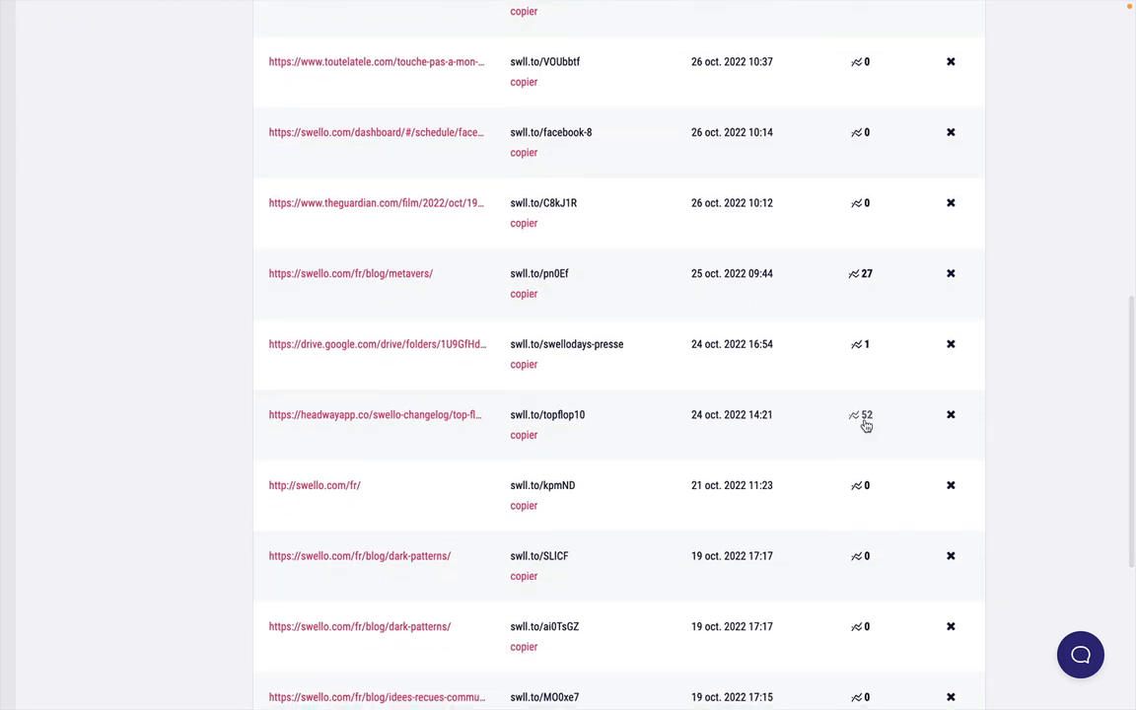
click(863, 415)
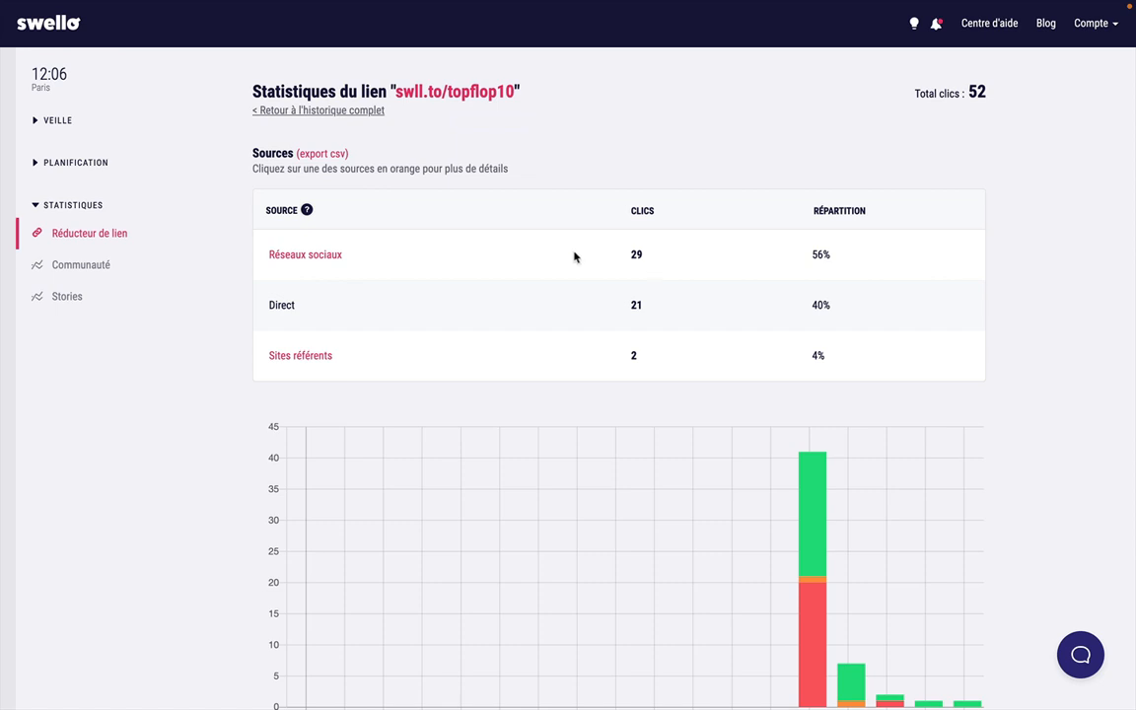
scroll(966, 431, down, 3)
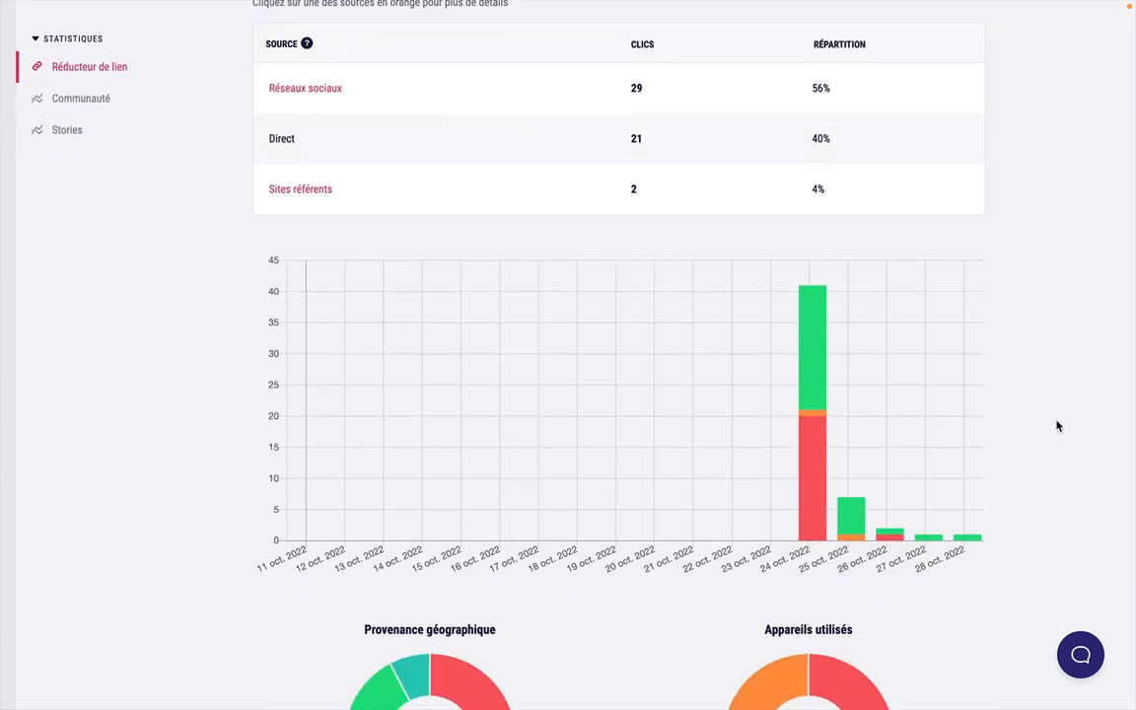
scroll(1057, 434, down, 3)
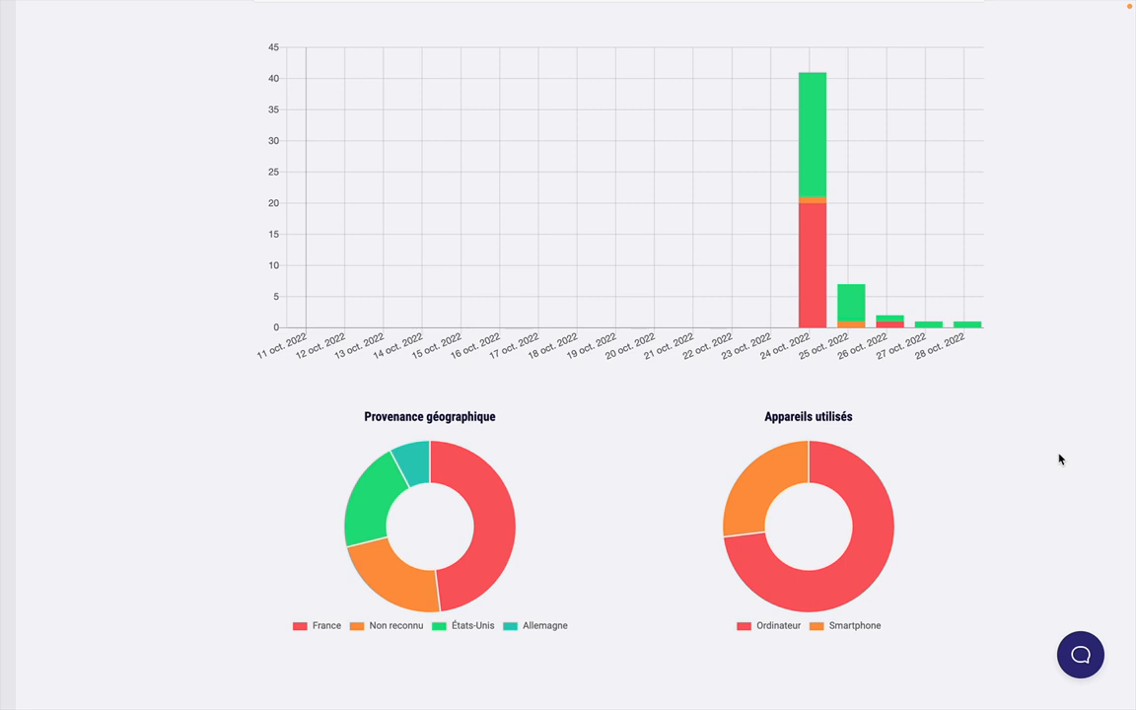
scroll(1060, 459, up, 5)
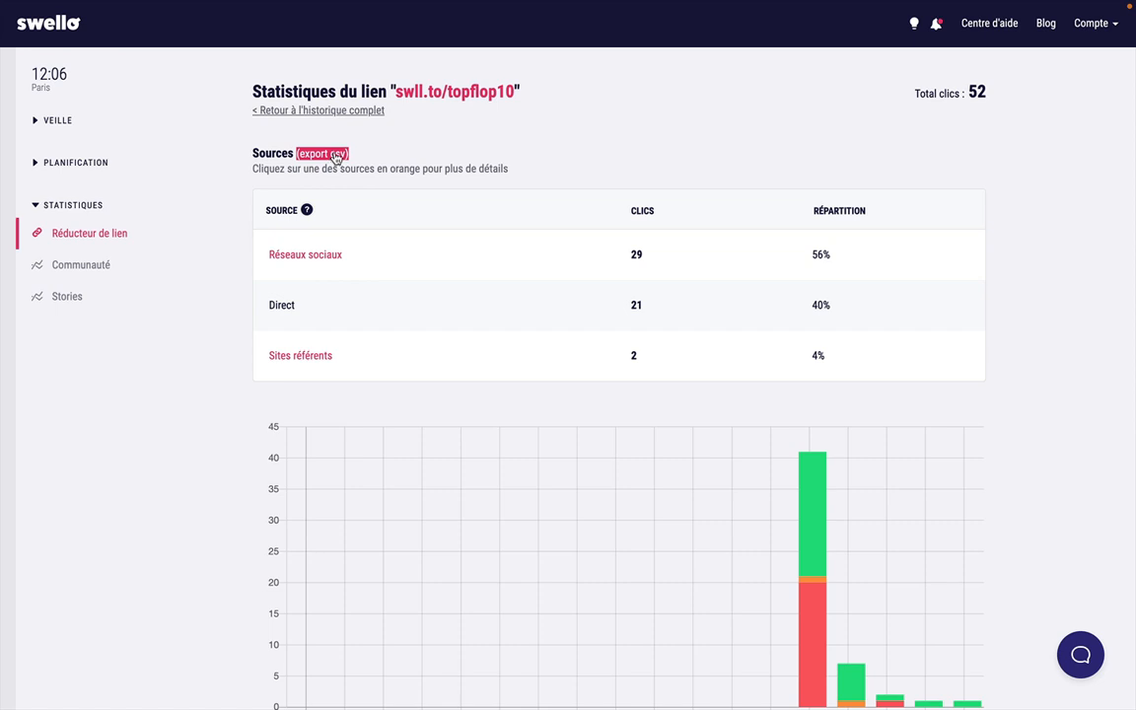
View the Communauté statistics for the Instagram profile, for the GetSwello Facebook page, and for Instagram again.
click(133, 263)
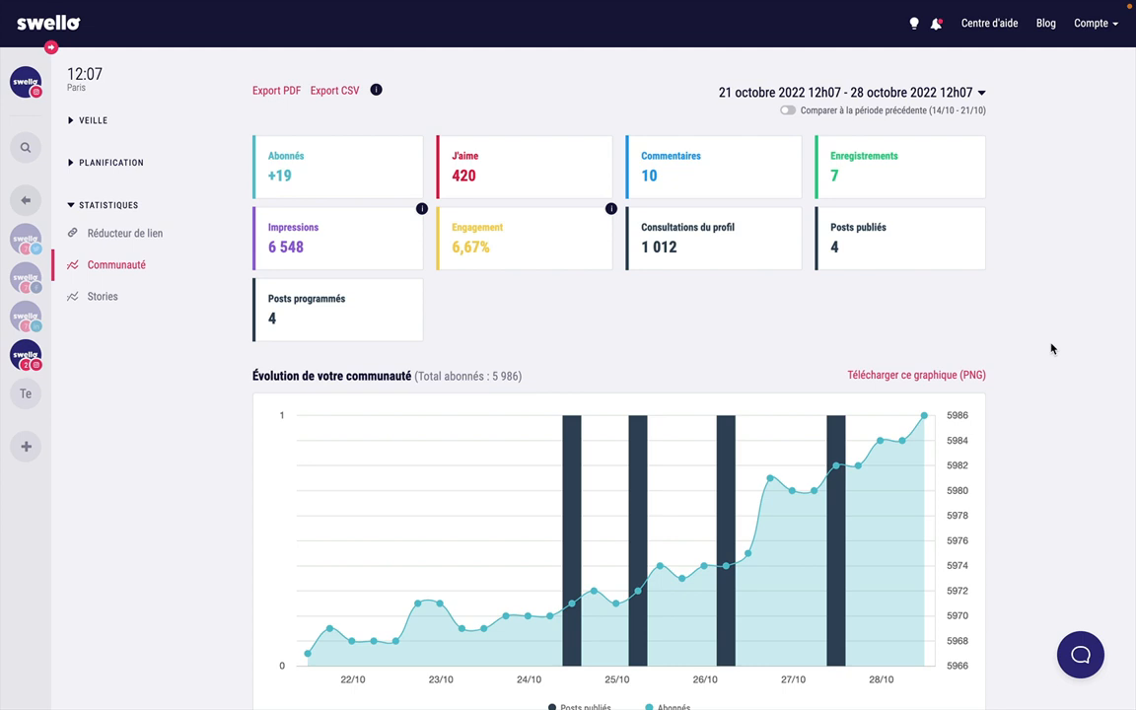
click(27, 279)
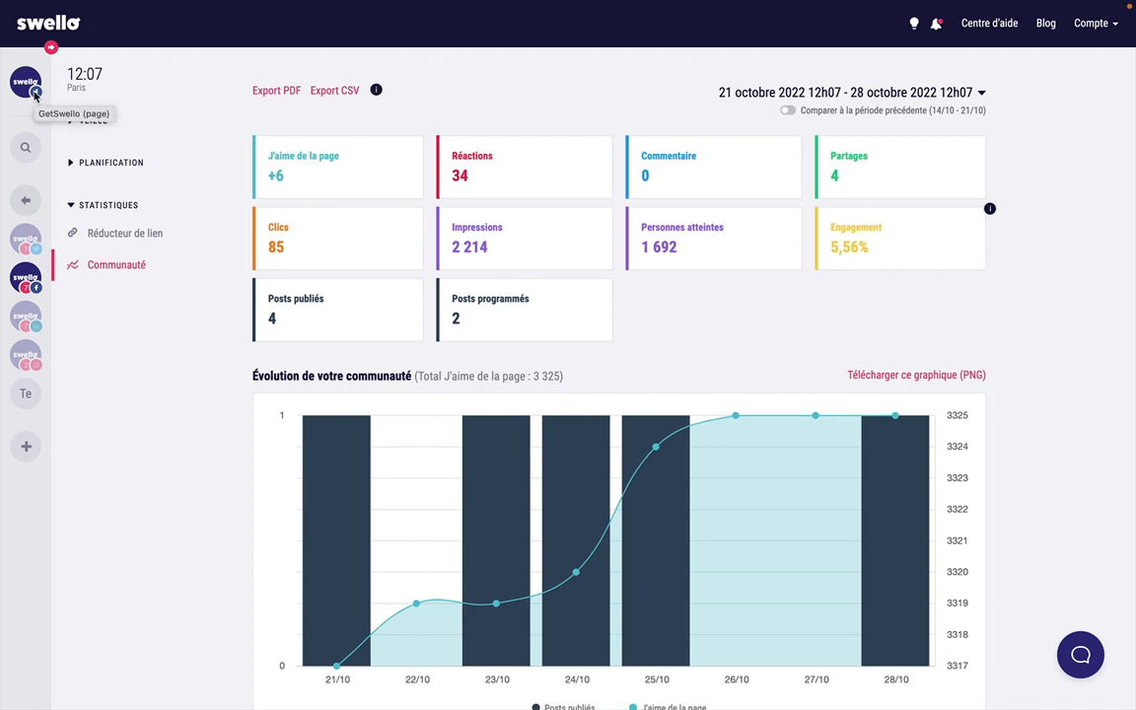
click(27, 355)
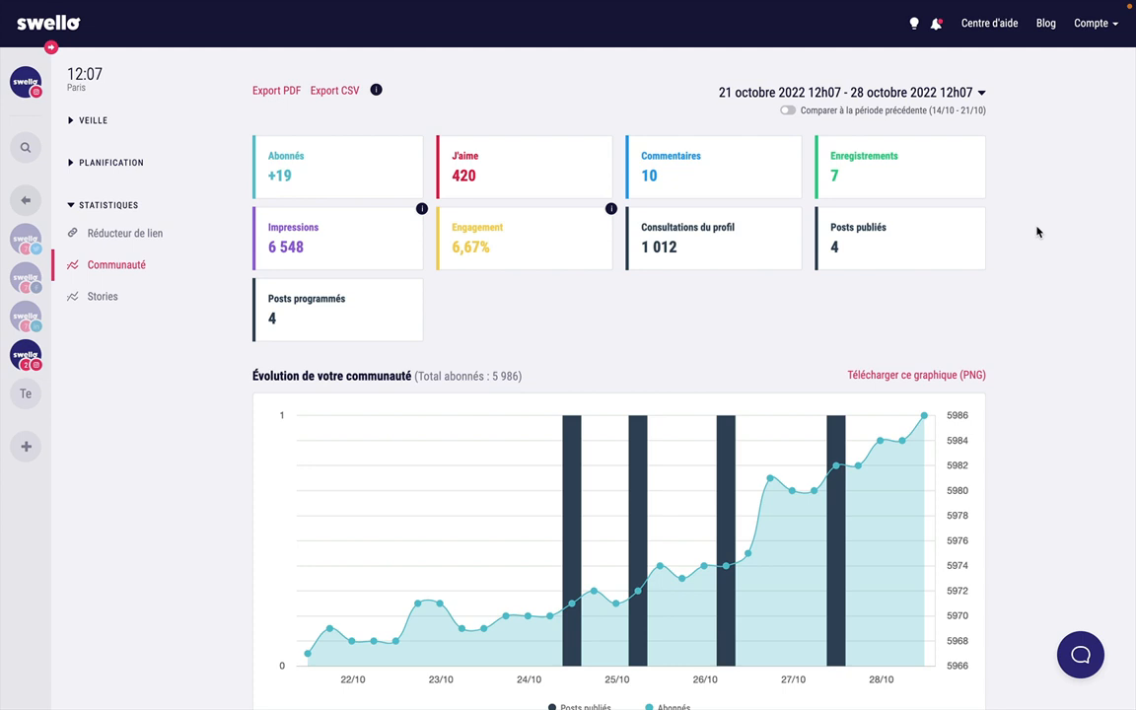
Set a custom statistics period from 15 August to 15 September 2022, and turn the previous-period comparison on and back off.
click(960, 93)
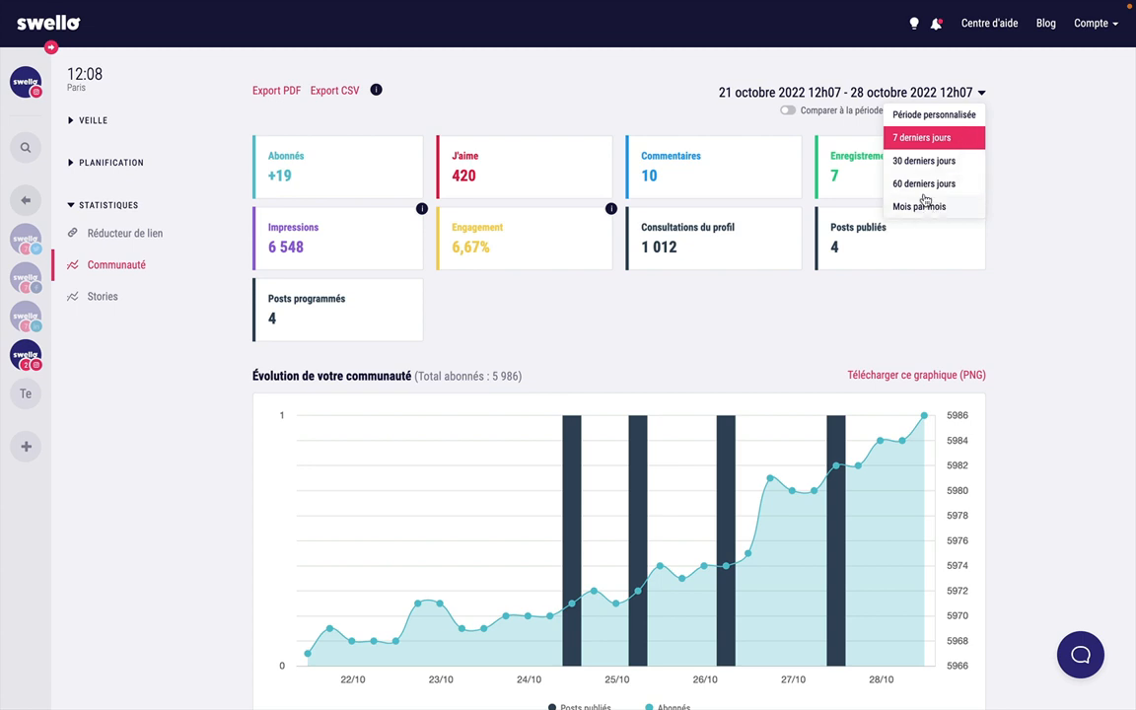
click(930, 116)
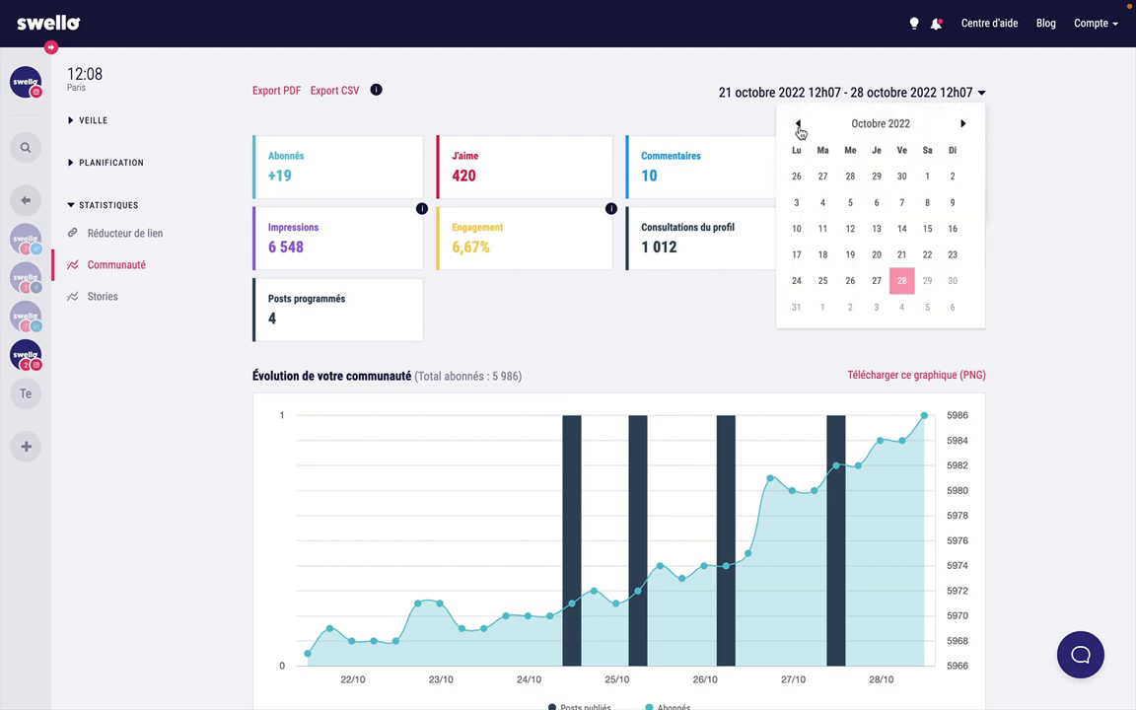
click(798, 123)
click(798, 123)
click(797, 228)
click(964, 124)
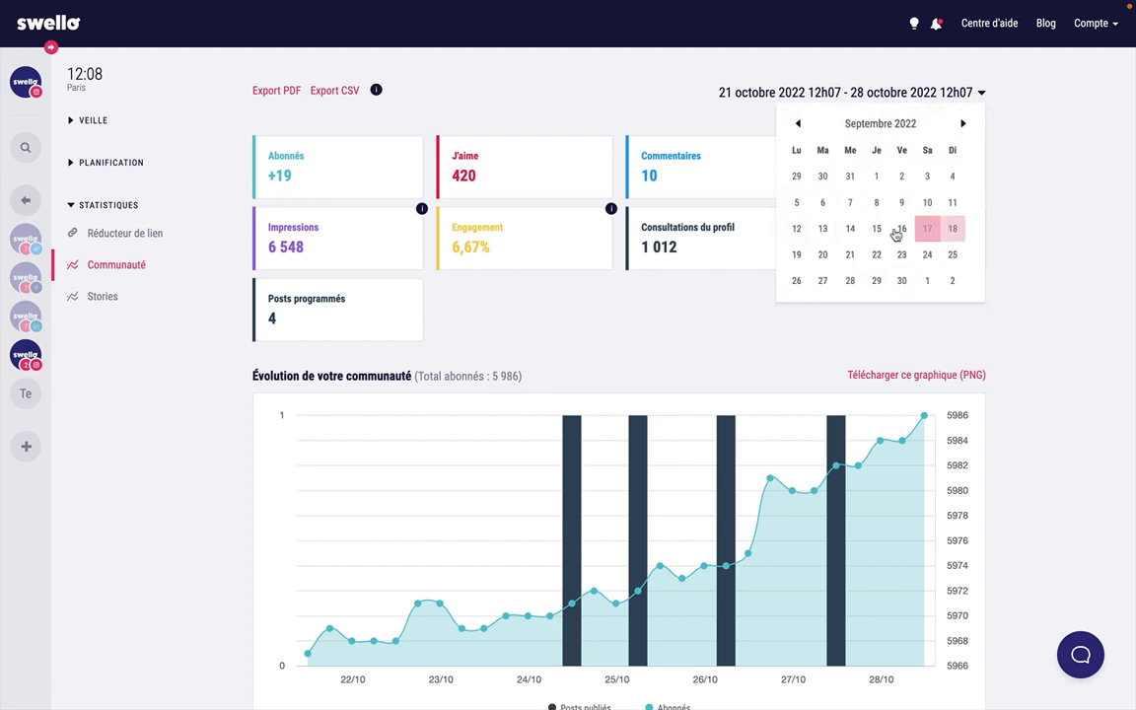
click(877, 228)
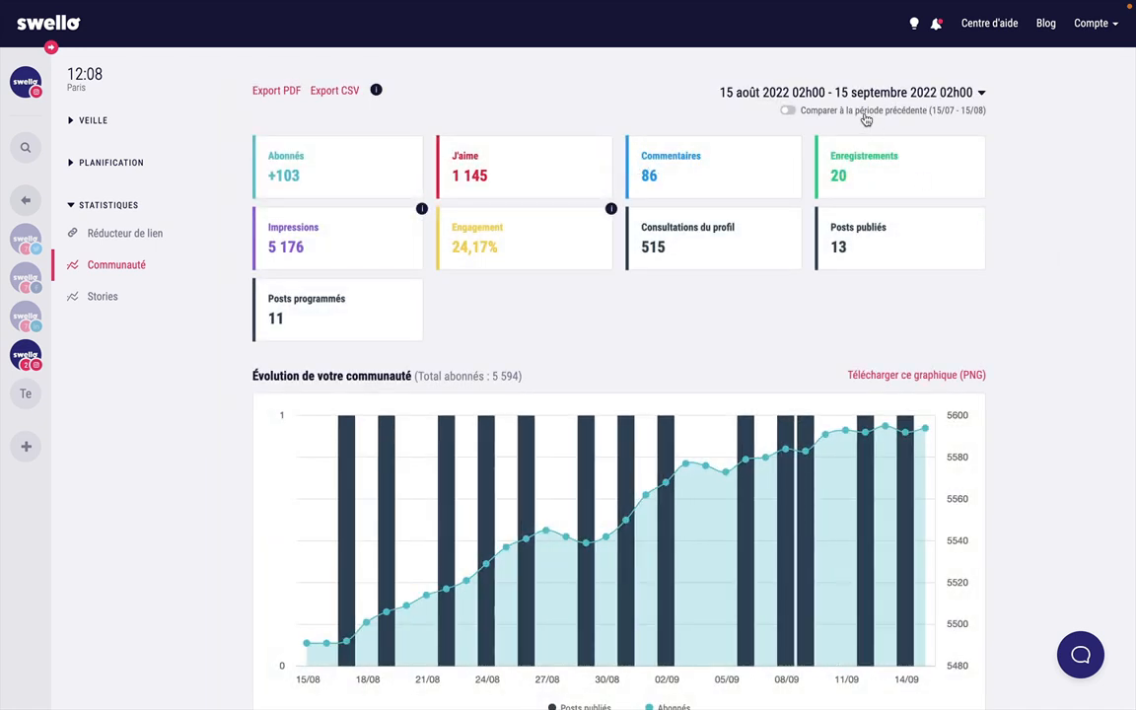
click(865, 112)
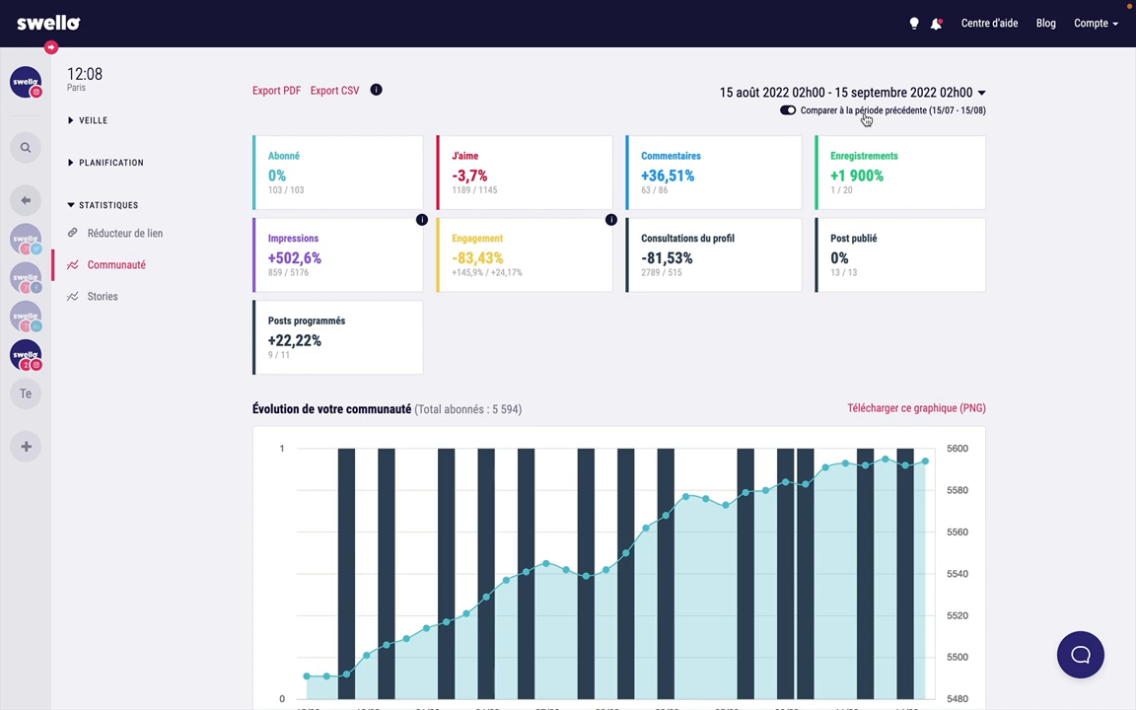
click(865, 116)
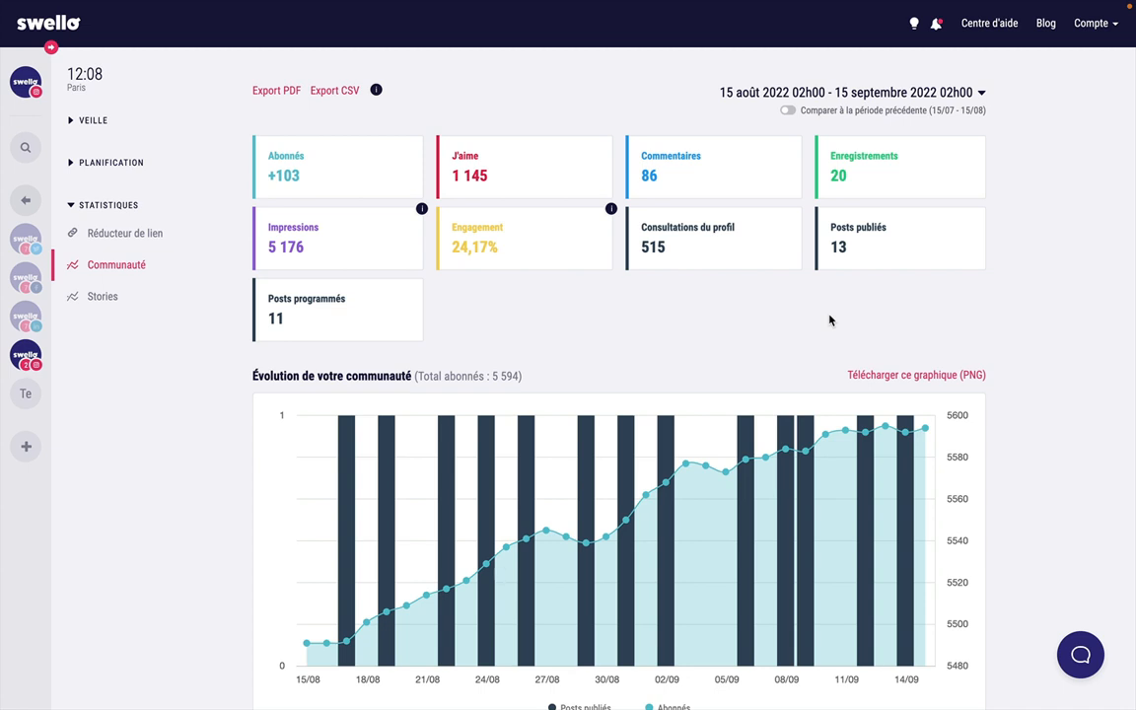
Examine the Instagram community growth and engagement charts, the distribution of publications by type, and the Top/Flop post ranking.
scroll(830, 320, down, 3)
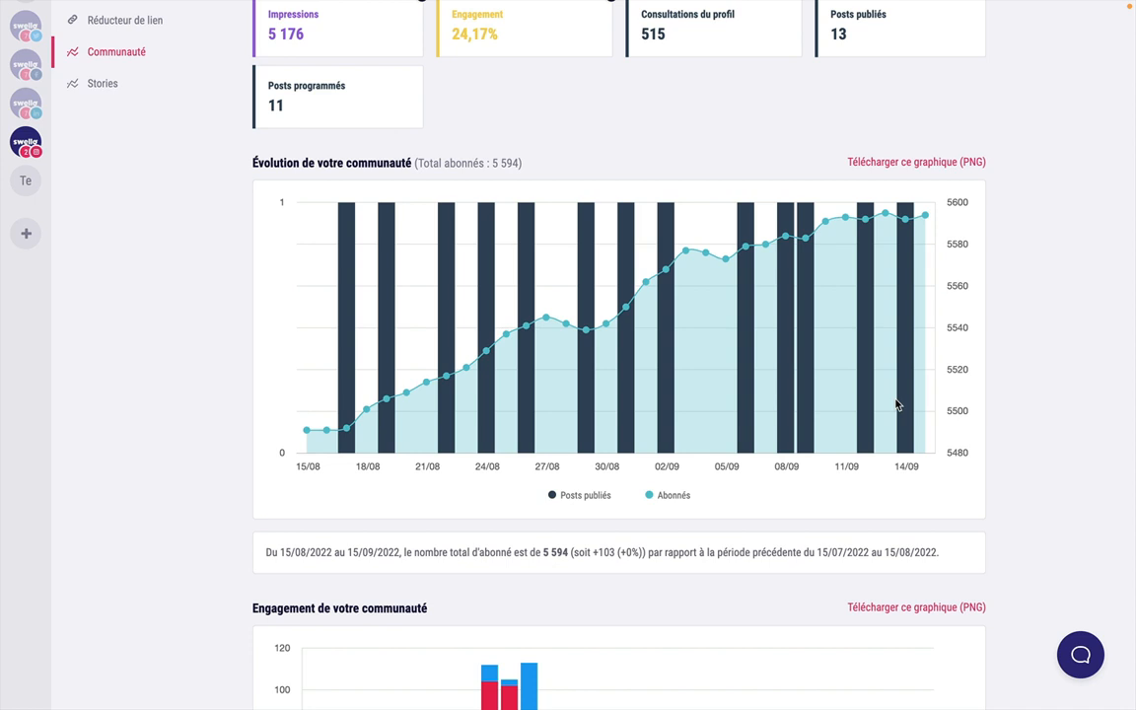
scroll(1040, 431, down, 5)
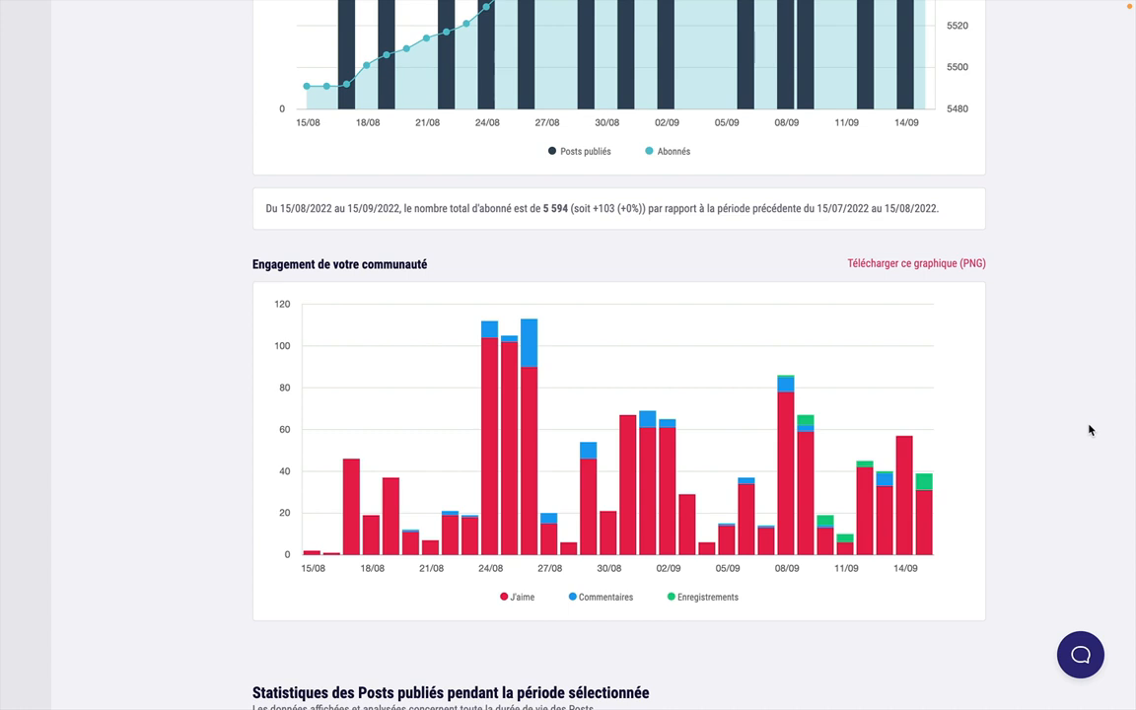
scroll(1090, 430, down, 8)
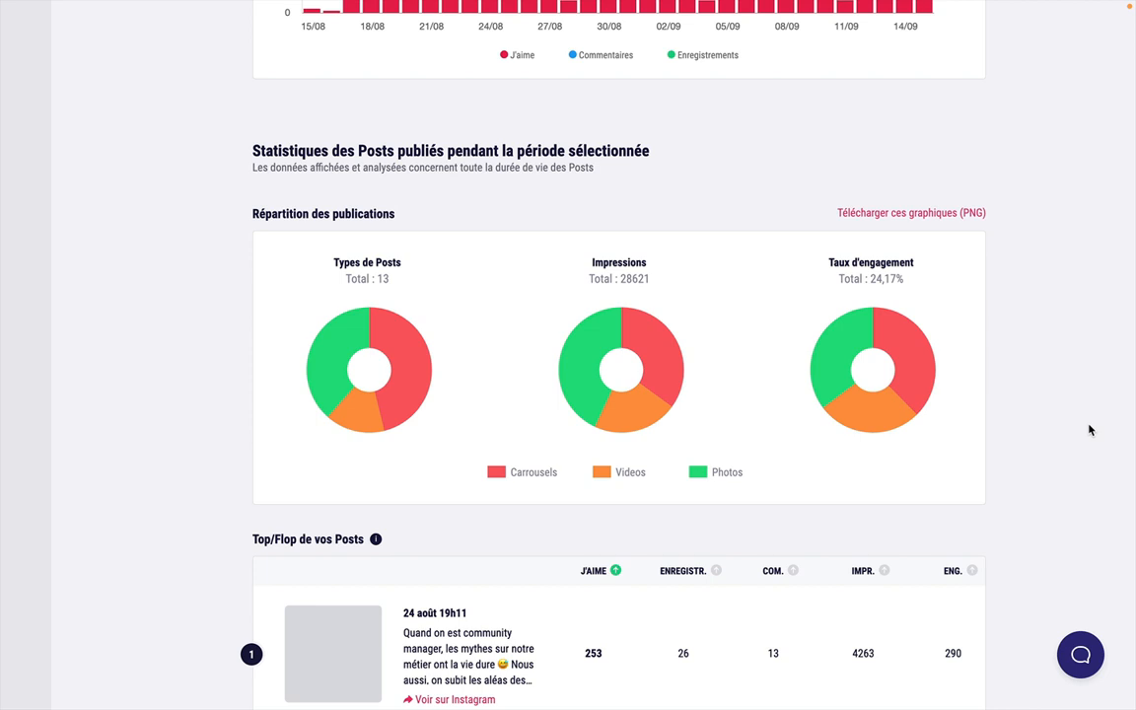
mouse_move(413, 365)
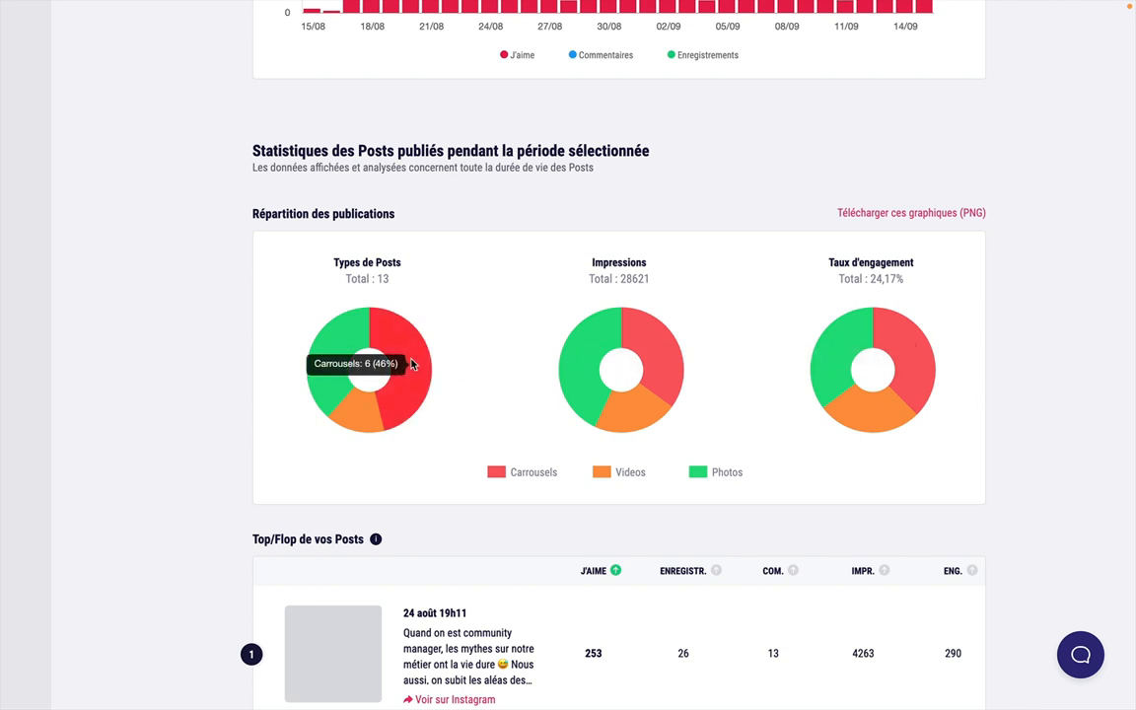
mouse_move(918, 360)
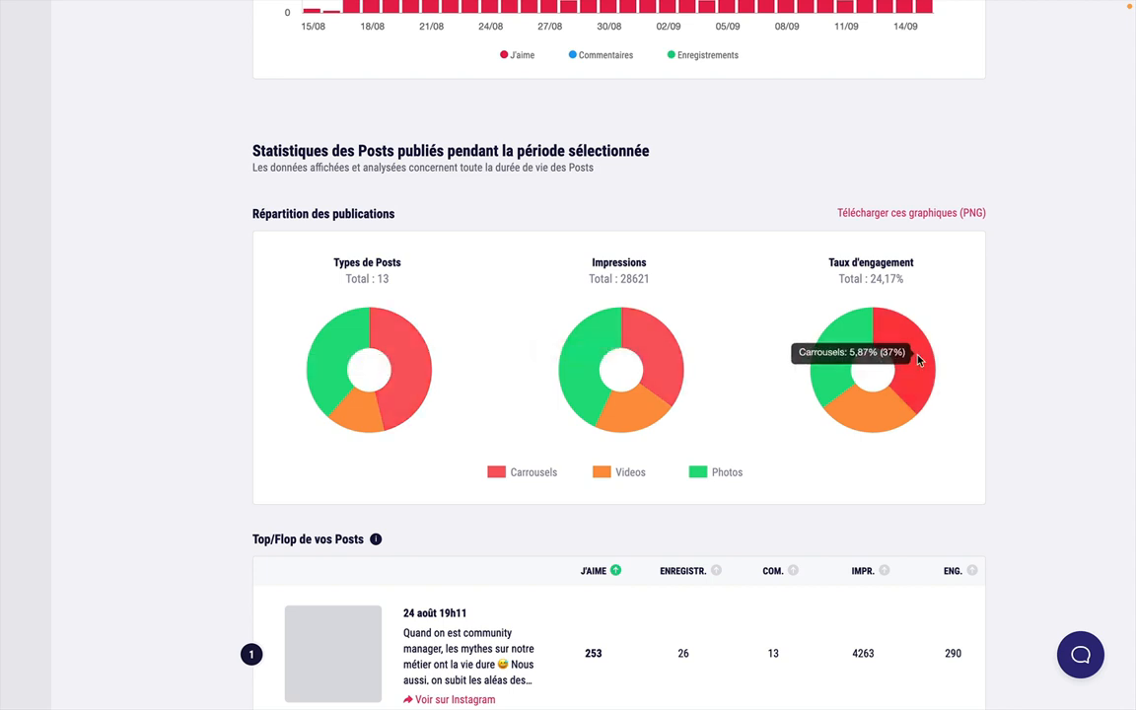
scroll(1073, 405, down, 5)
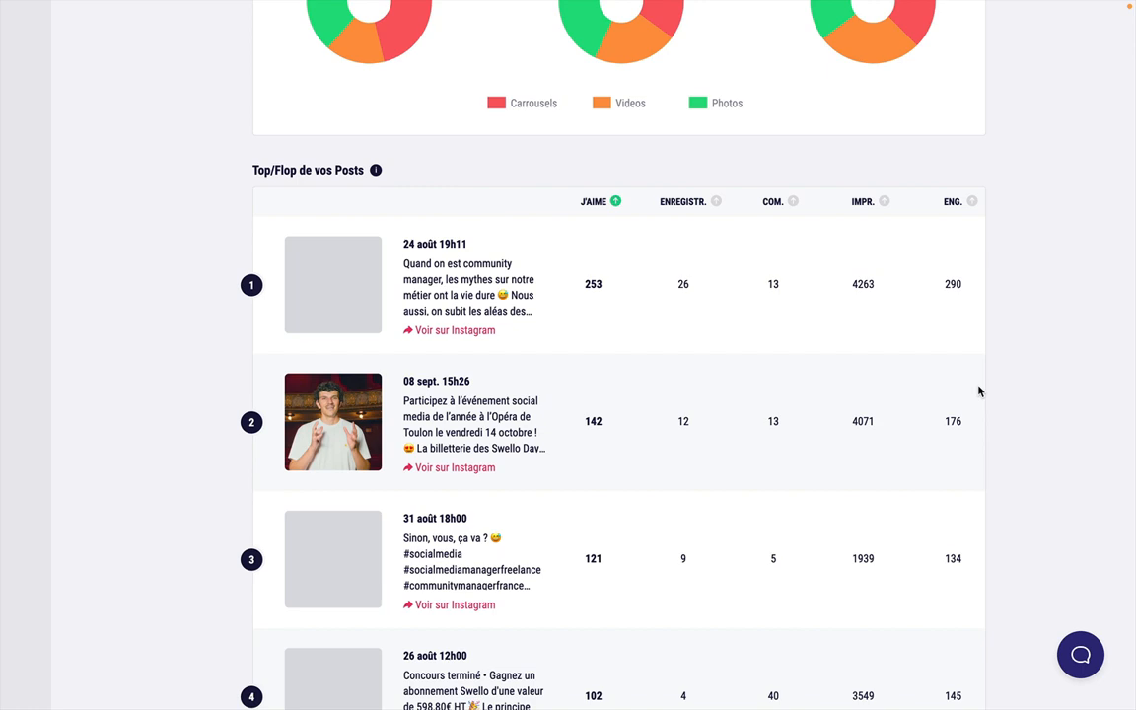
Export the Instagram community statistics as a PDF report and look through it.
scroll(867, 208, up, 20)
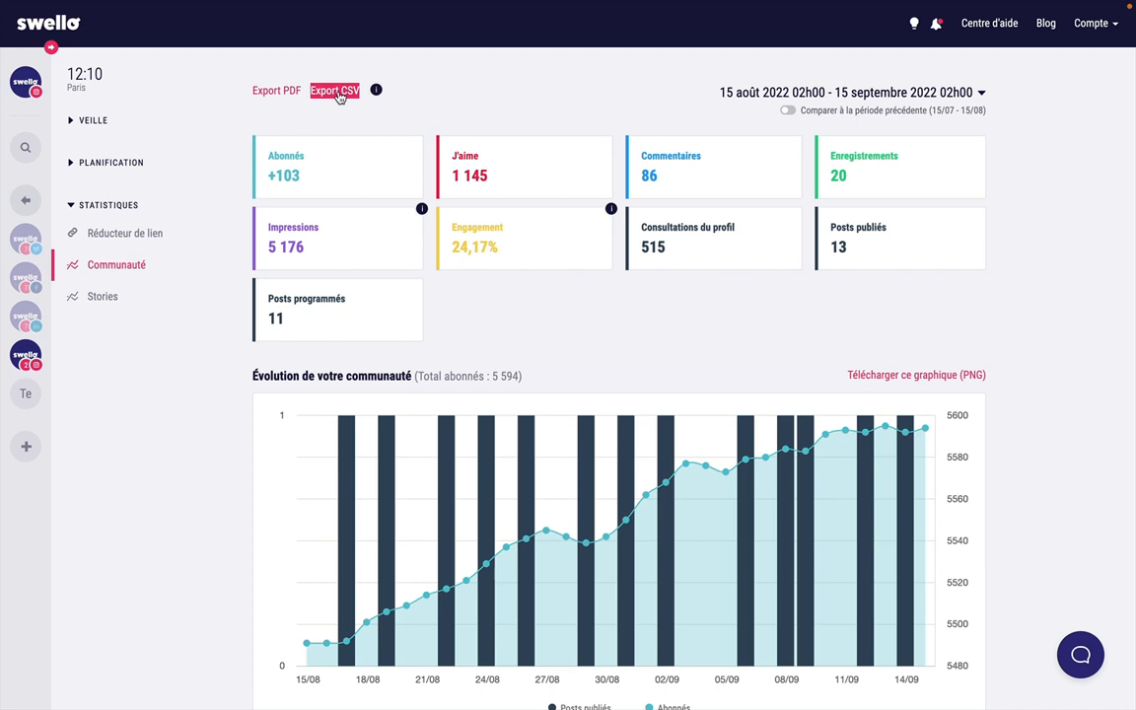
click(274, 90)
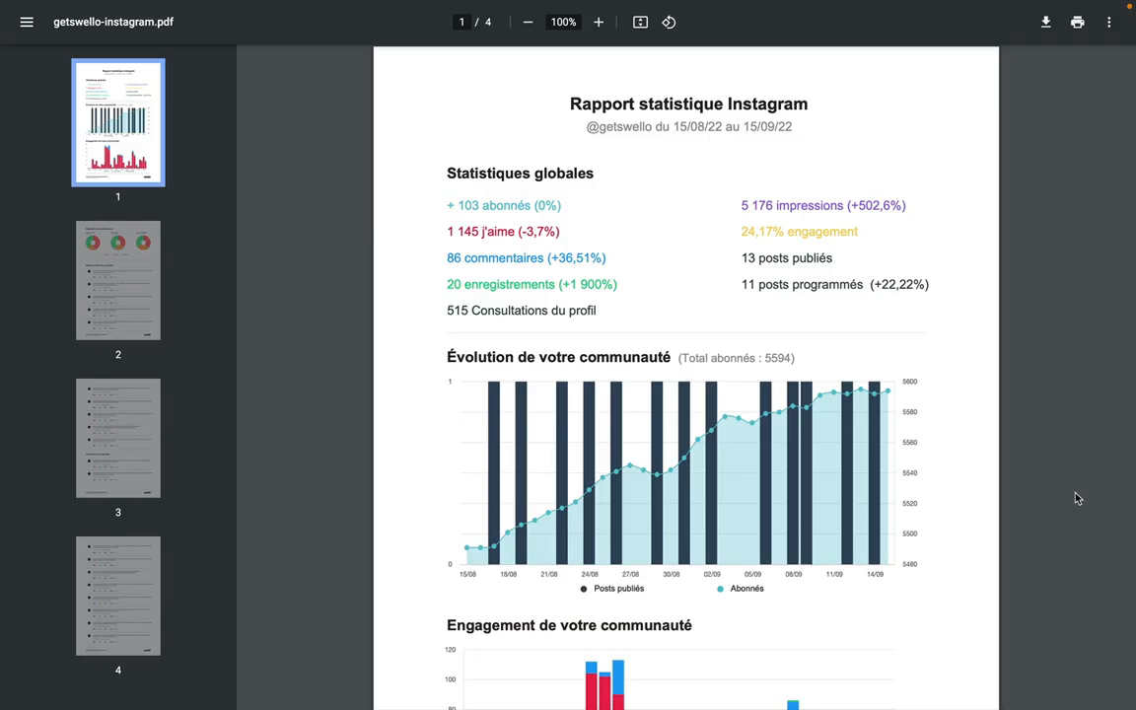
scroll(1078, 497, down, 5)
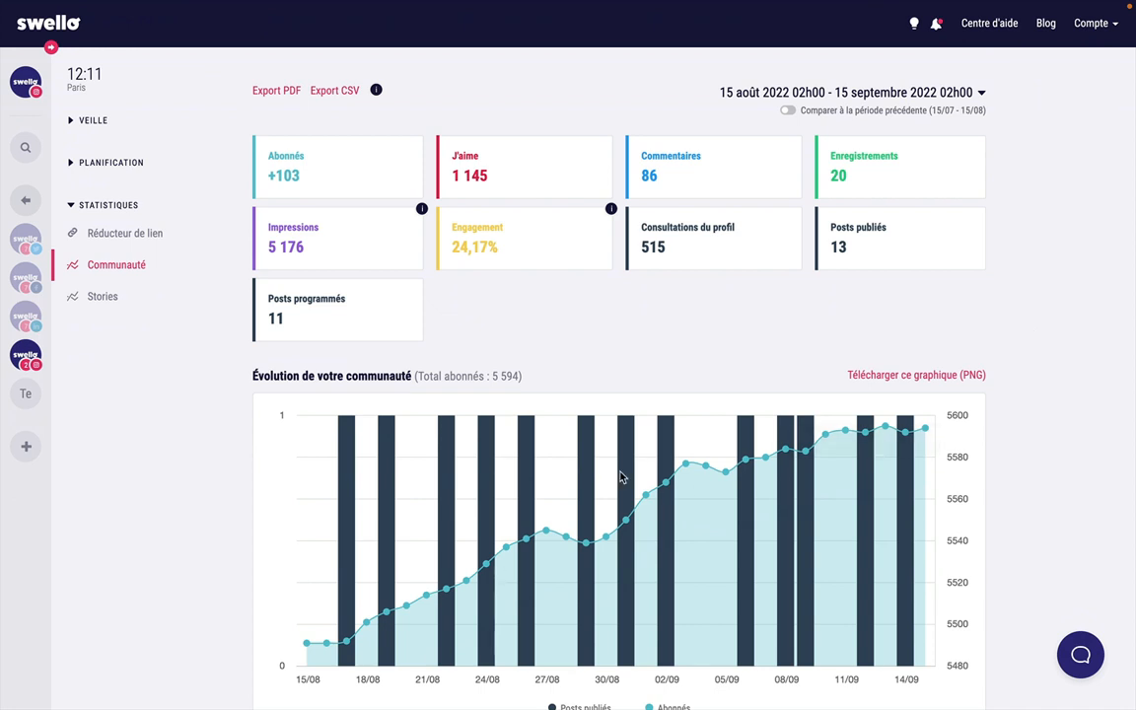
Open the Instagram Stories statistics and examine the visibility chart and the best public Stories of the period.
click(127, 297)
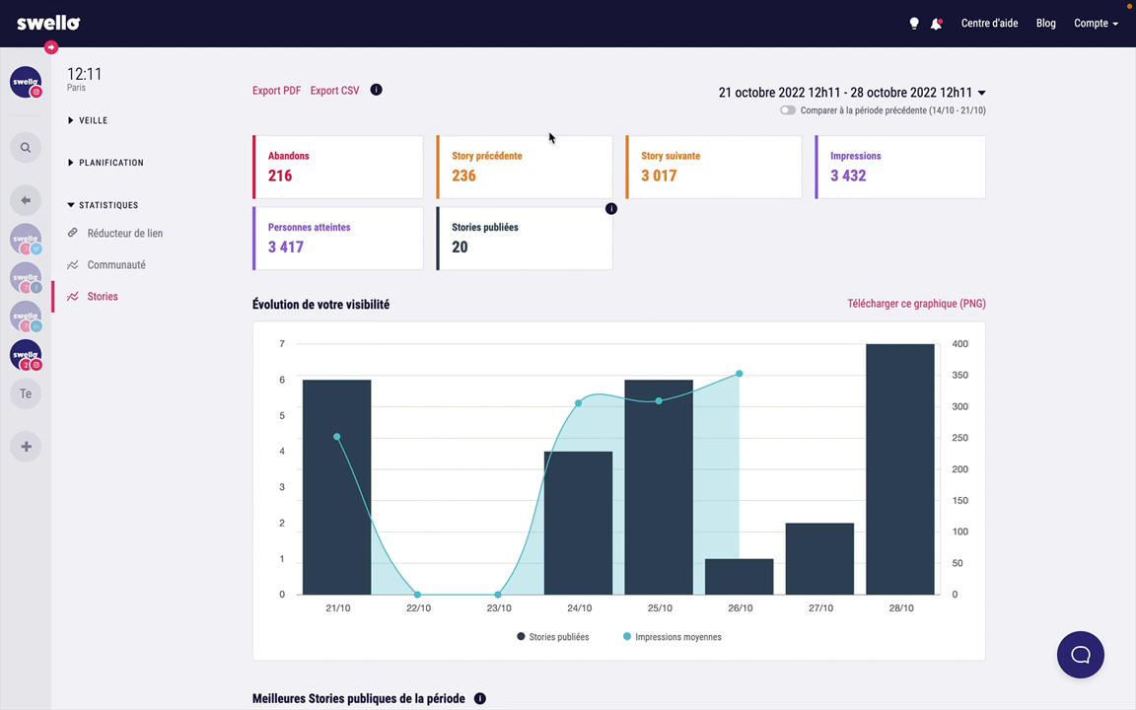
scroll(446, 399, down, 2)
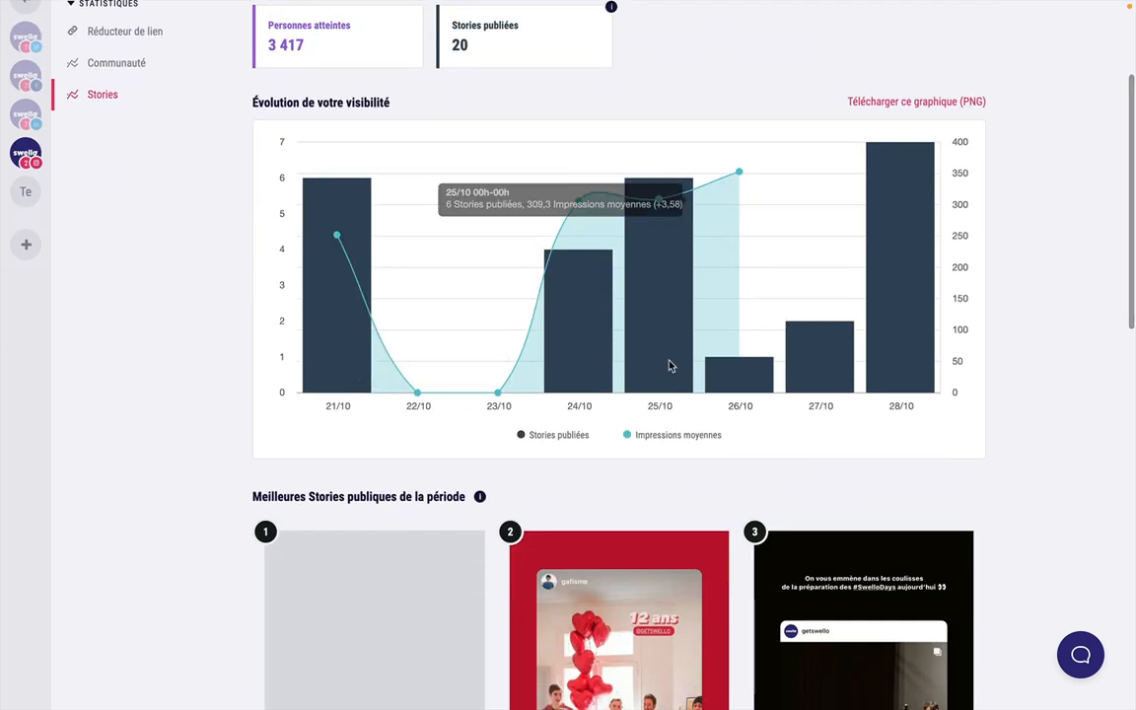
scroll(987, 412, down, 6)
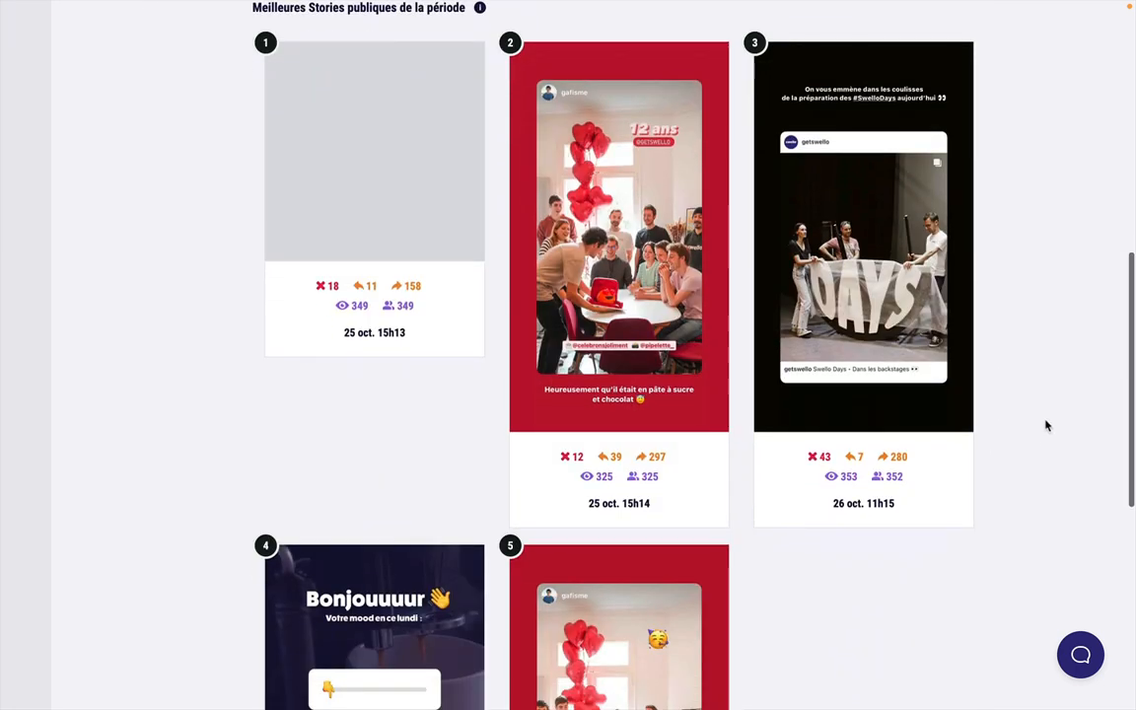
scroll(1023, 439, down, 2)
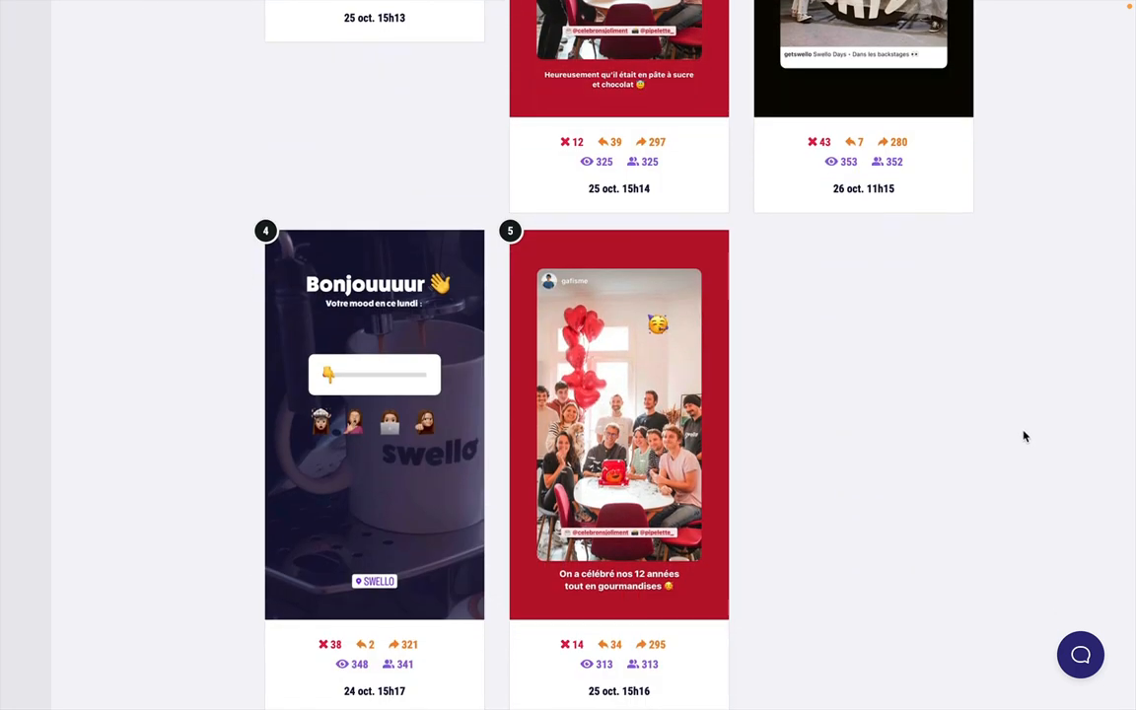
scroll(1023, 436, up, 4)
scroll(1024, 436, up, 7)
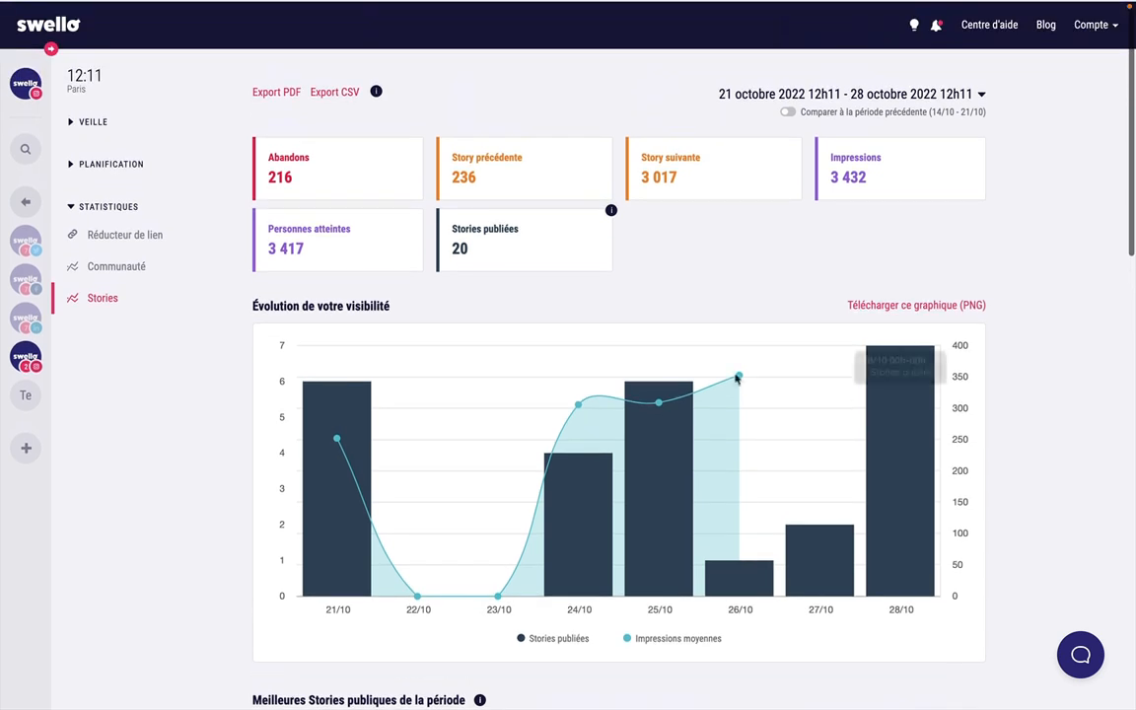
Open the Twitter profile's Concurrents ranking and sort it by tweets, by retweets, and by likes.
click(89, 119)
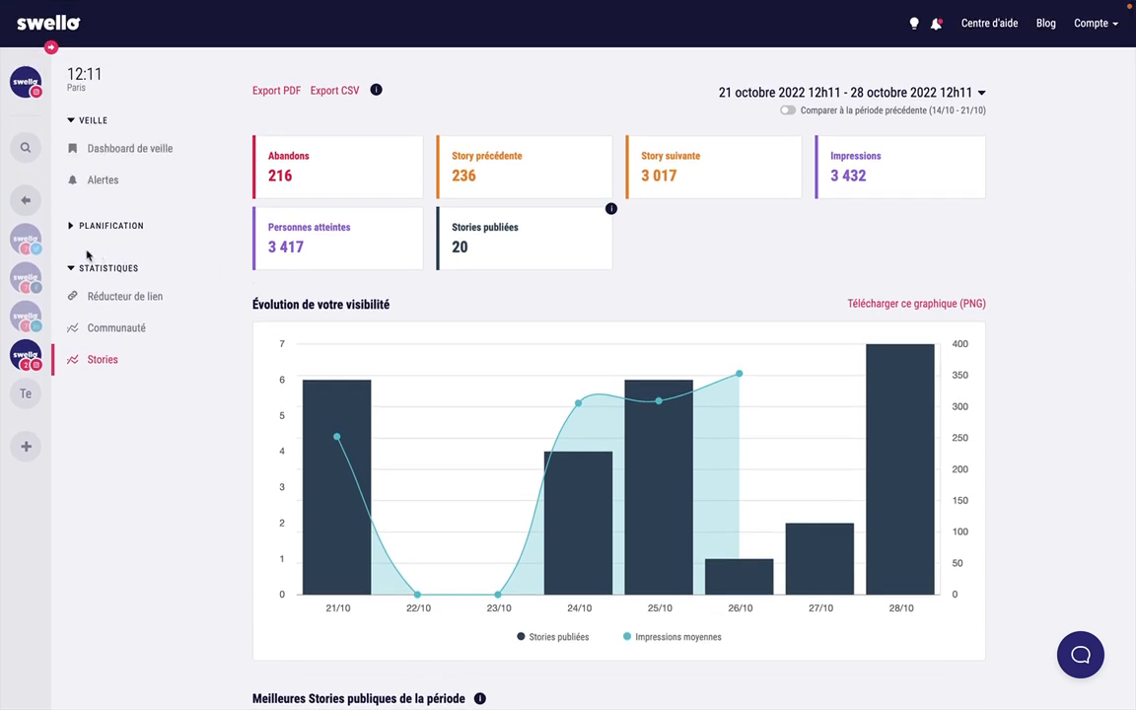
click(55, 247)
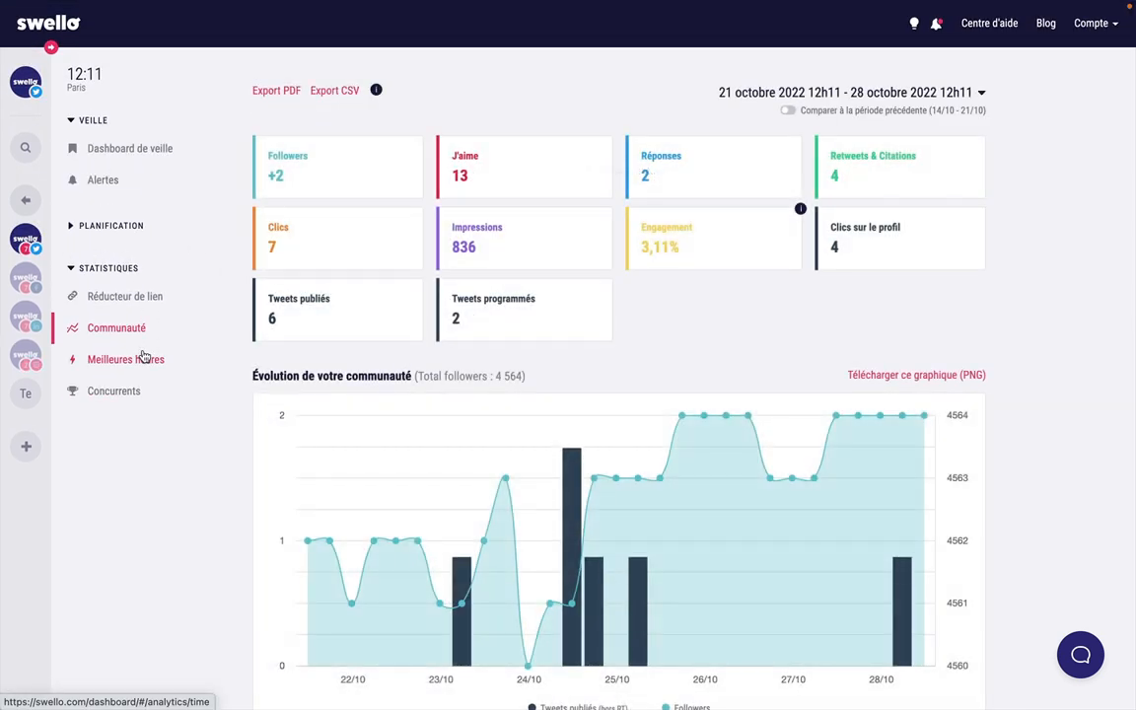
click(127, 405)
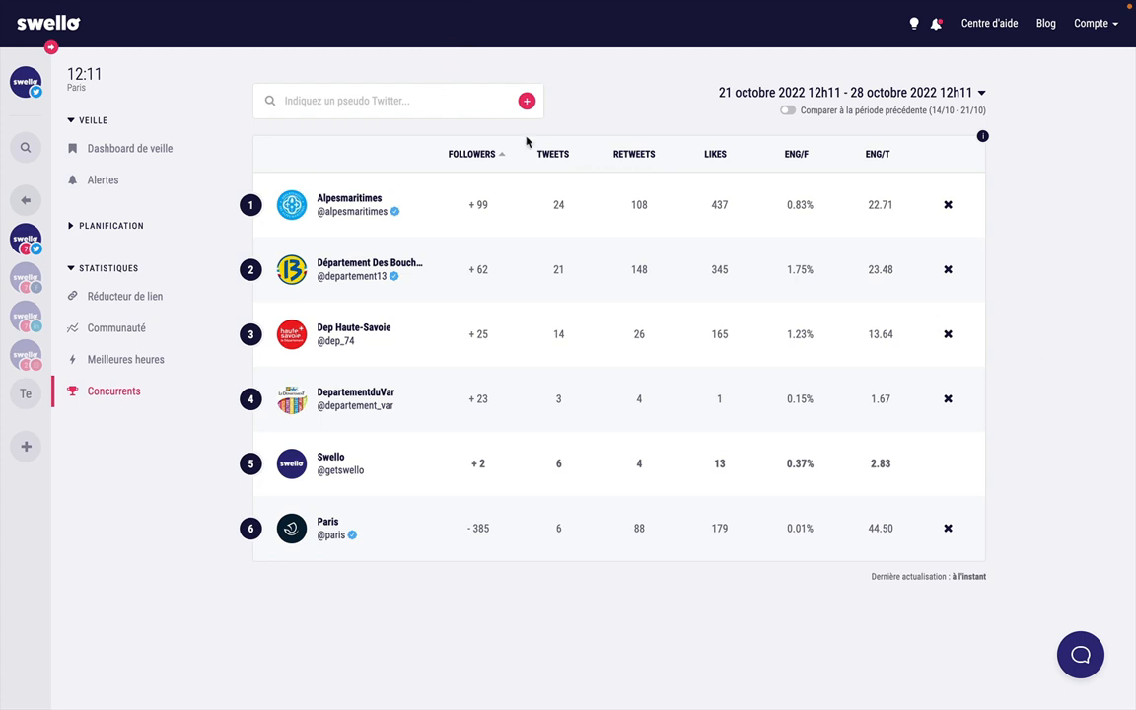
click(552, 154)
click(636, 156)
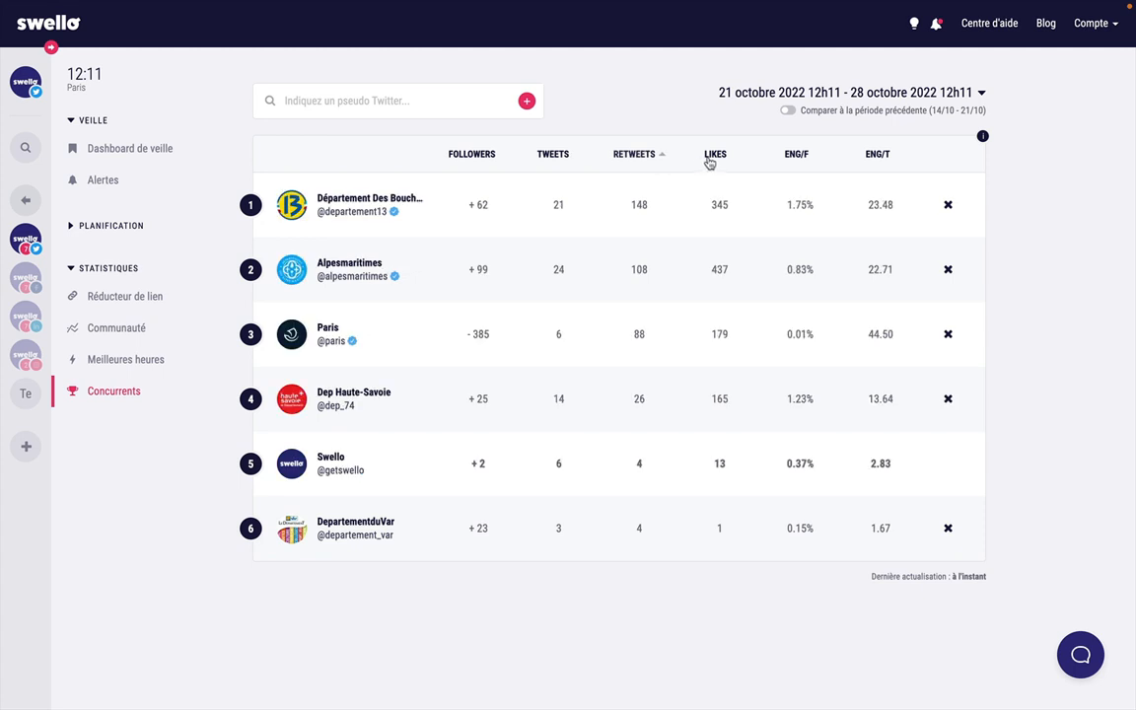
click(711, 157)
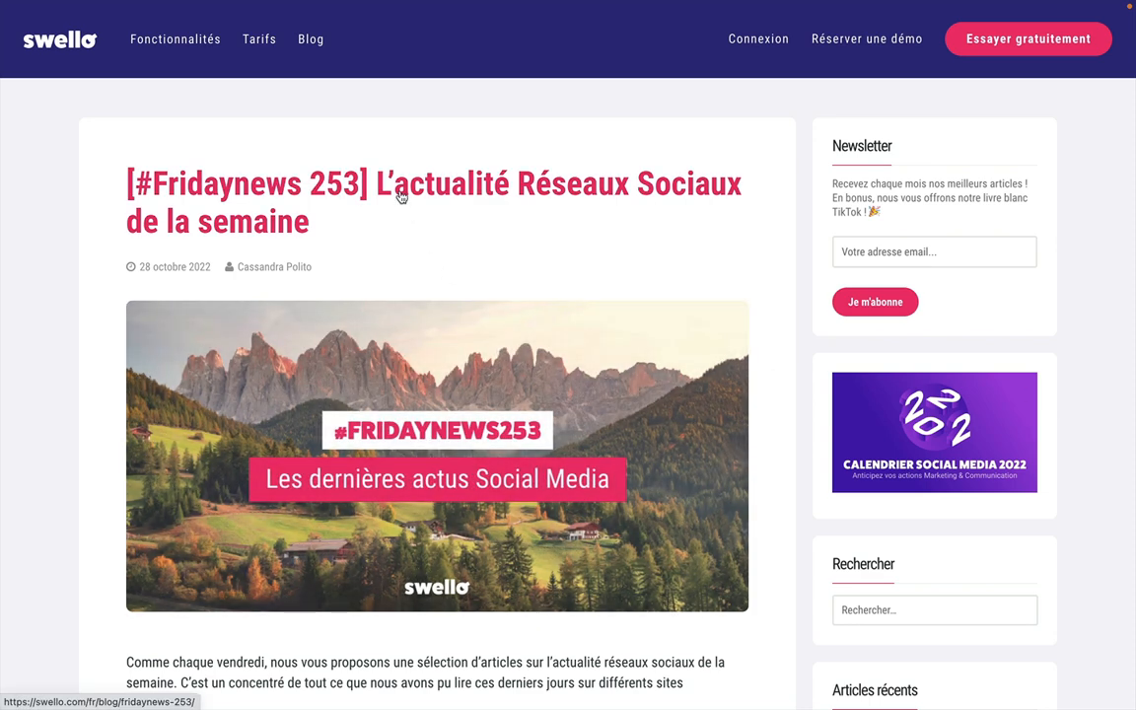
Open the blog article "[#Fridaynews 253] L'actualité Réseaux Sociaux de la semaine" and look through its news by social network.
click(400, 196)
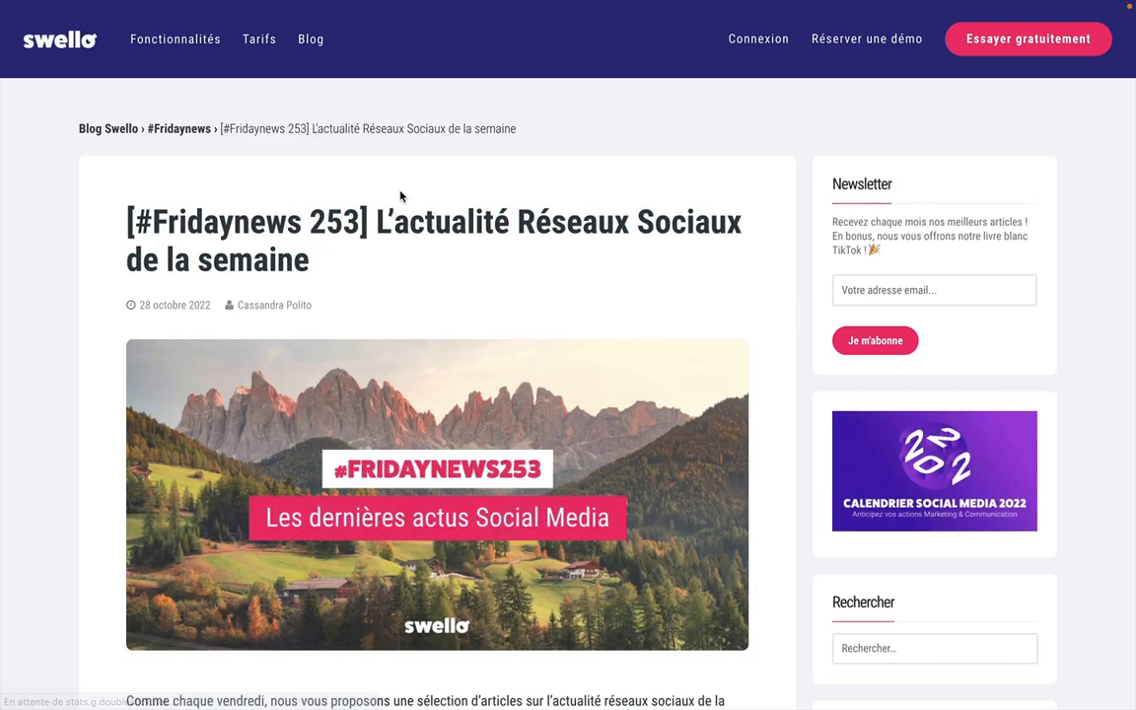
scroll(714, 333, down, 6)
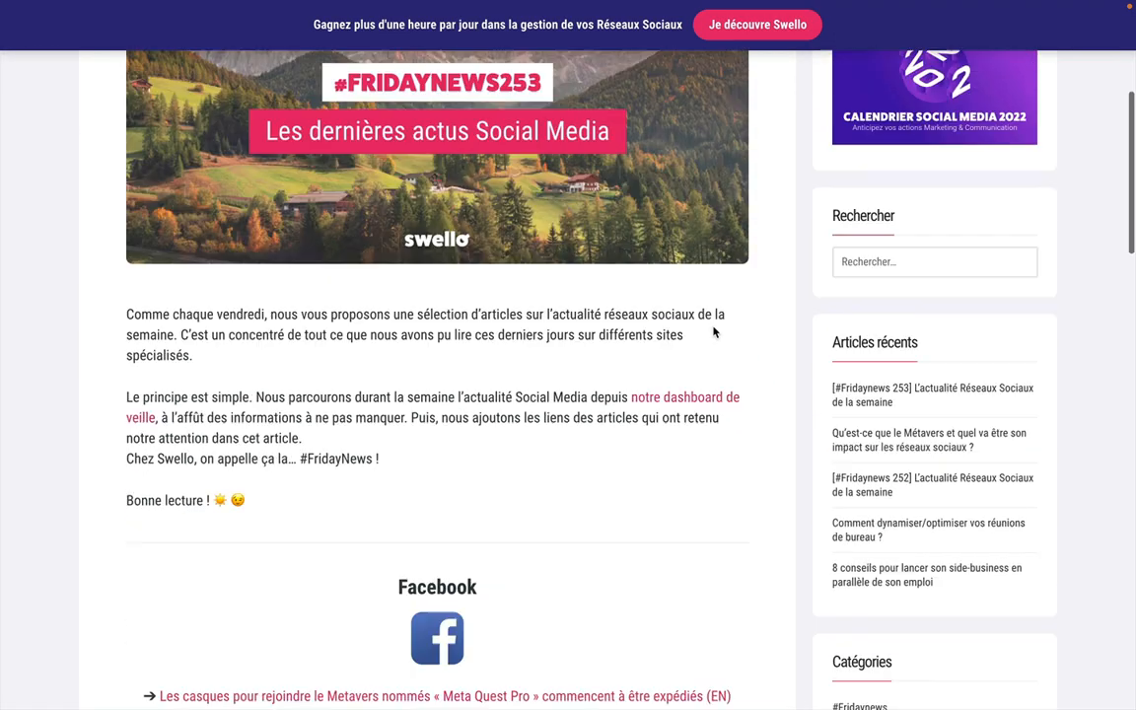
scroll(714, 332, down, 4)
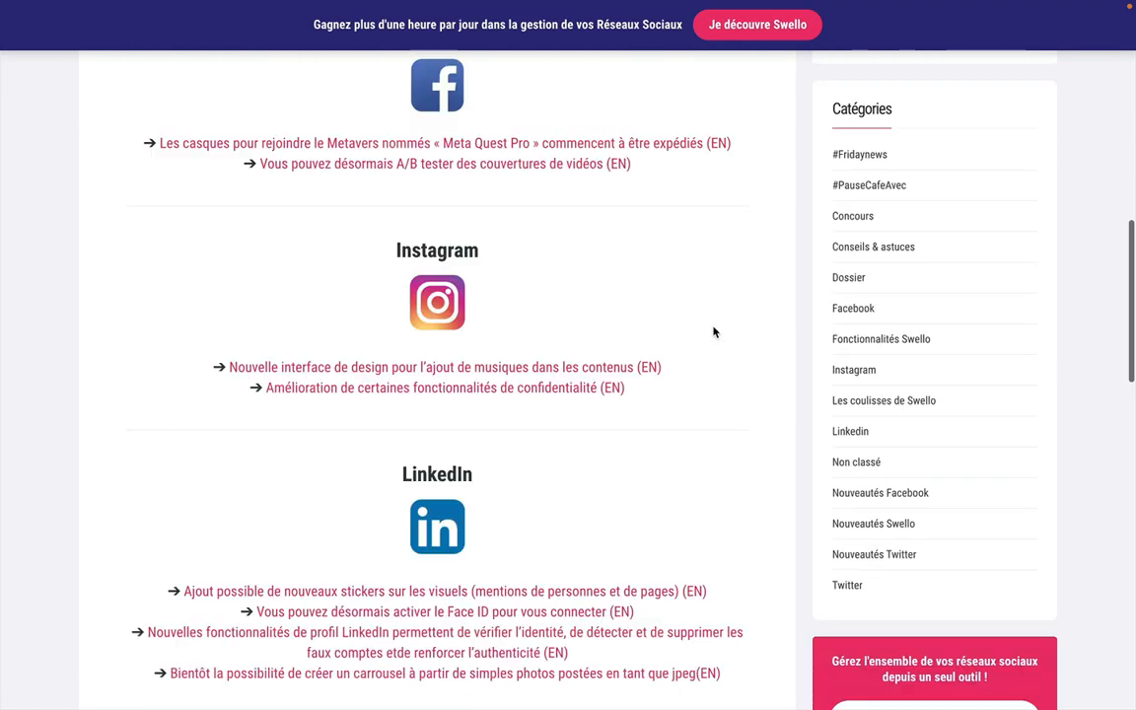
scroll(714, 333, down, 5)
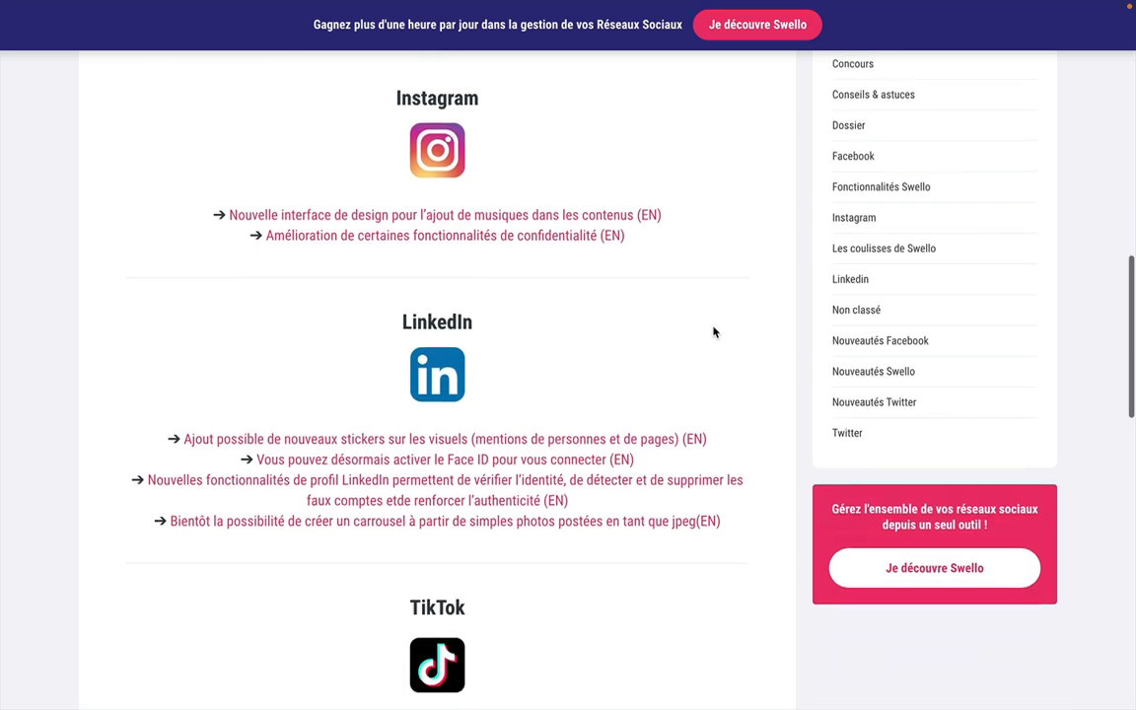
scroll(714, 332, down, 3)
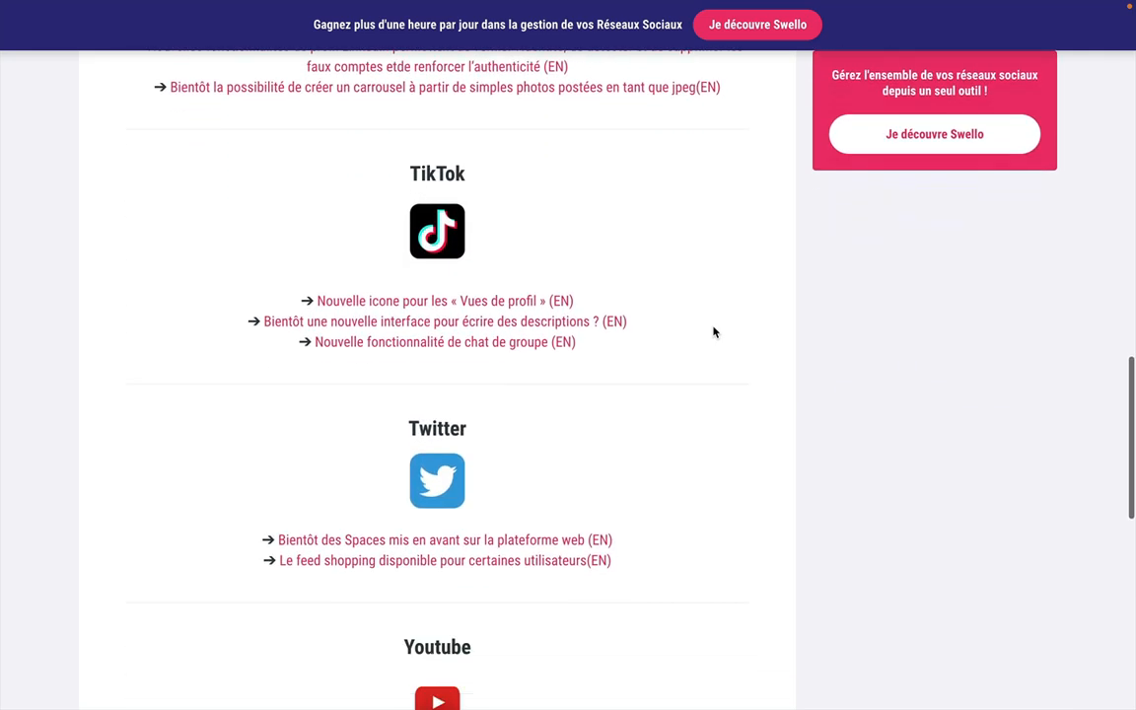
scroll(714, 332, up, 3)
scroll(714, 332, up, 20)
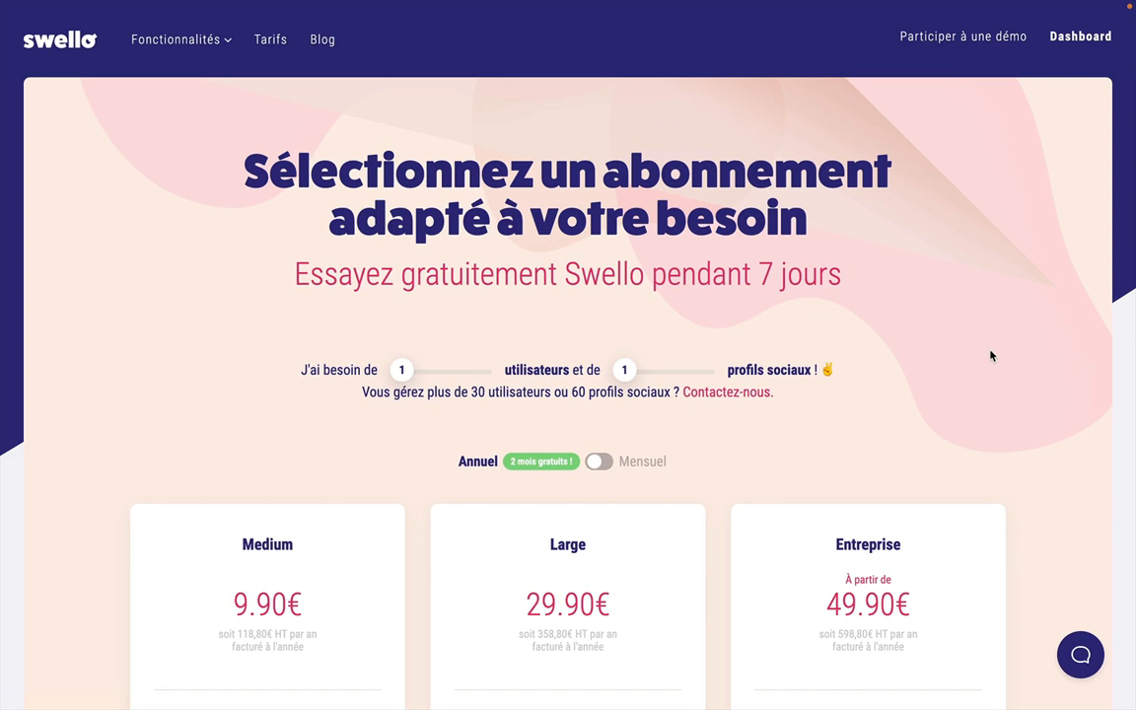
Compare the features and annual prices of the Medium, Large and Entreprise subscriptions on the pricing page.
scroll(990, 360, down, 5)
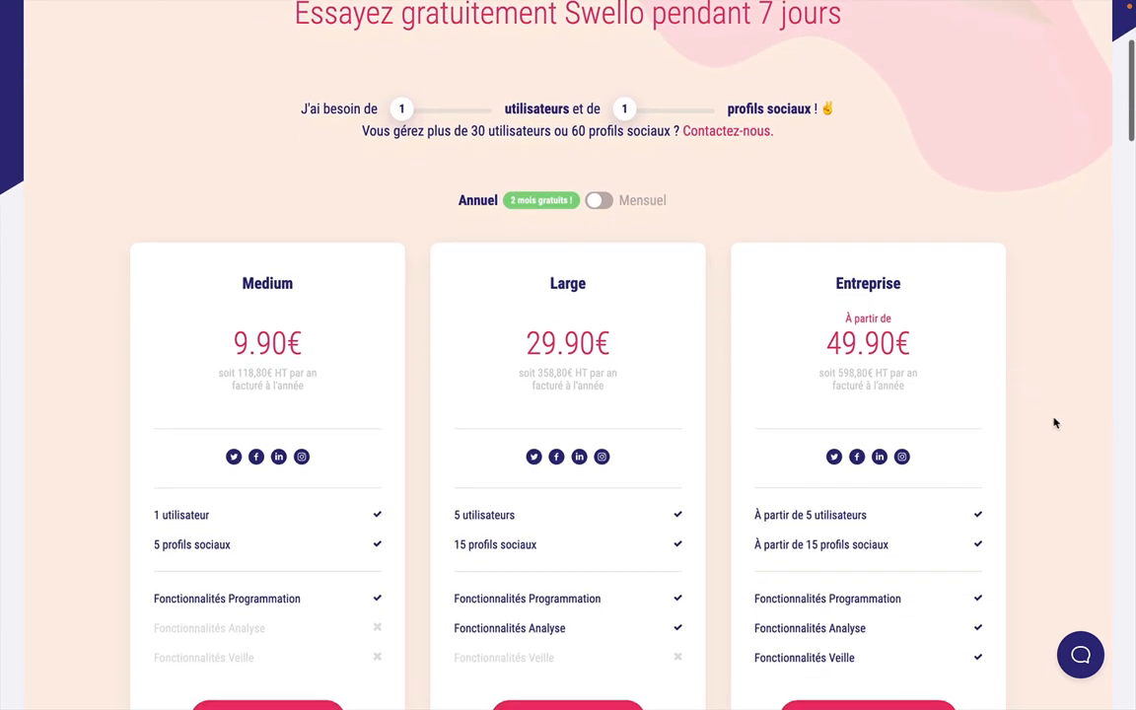
scroll(1065, 431, down, 1)
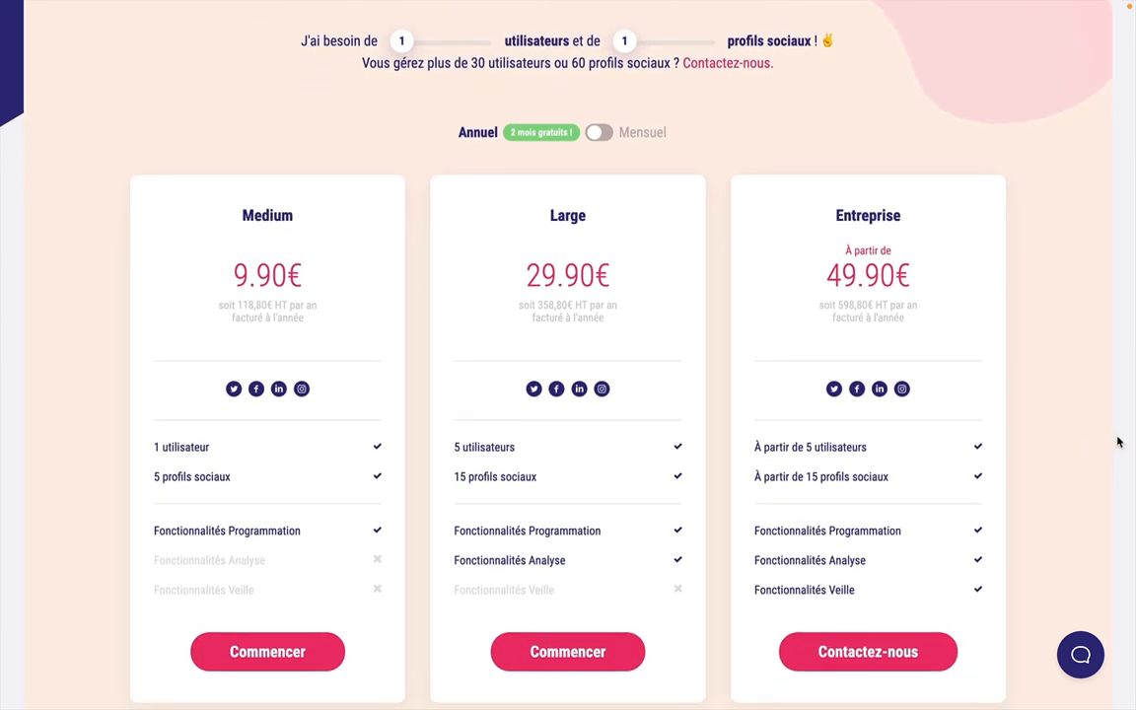